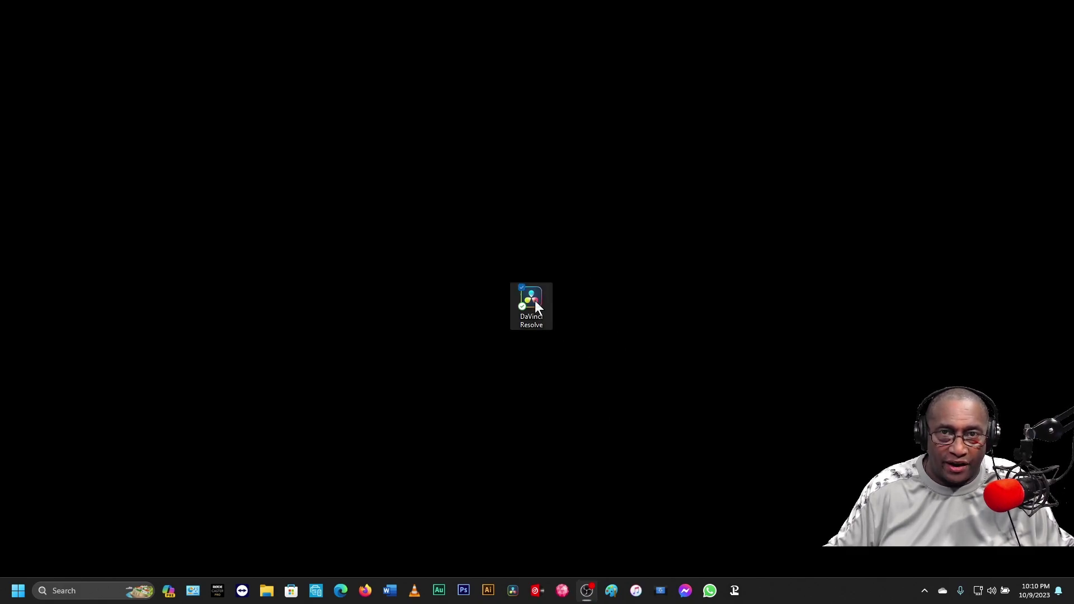
Step: Pin DaVinci Resolve to the taskbar and position it among the pinned apps
right_click(535, 300)
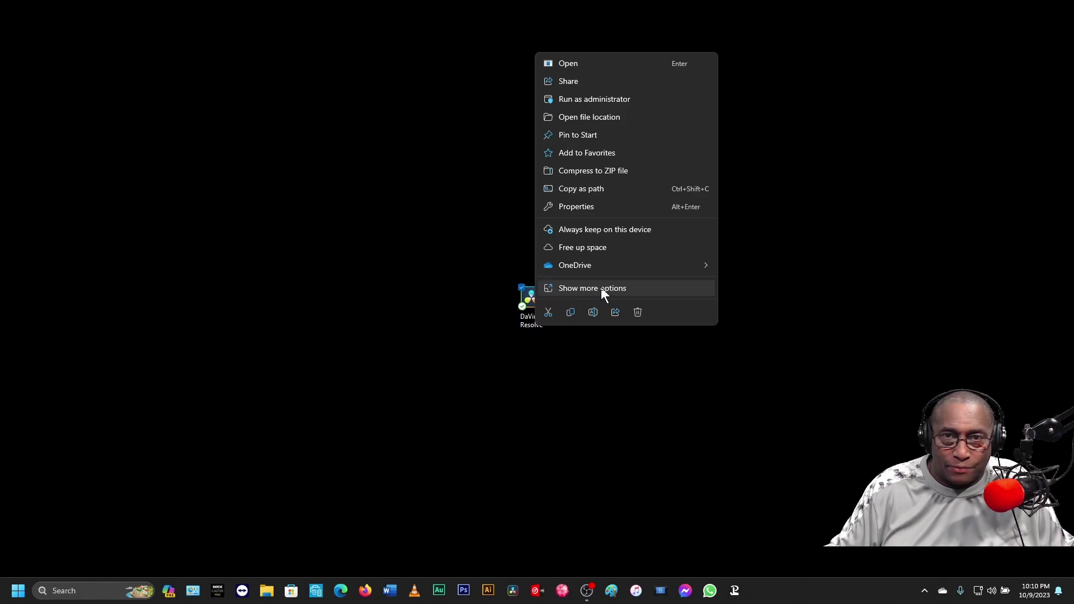
click(601, 286)
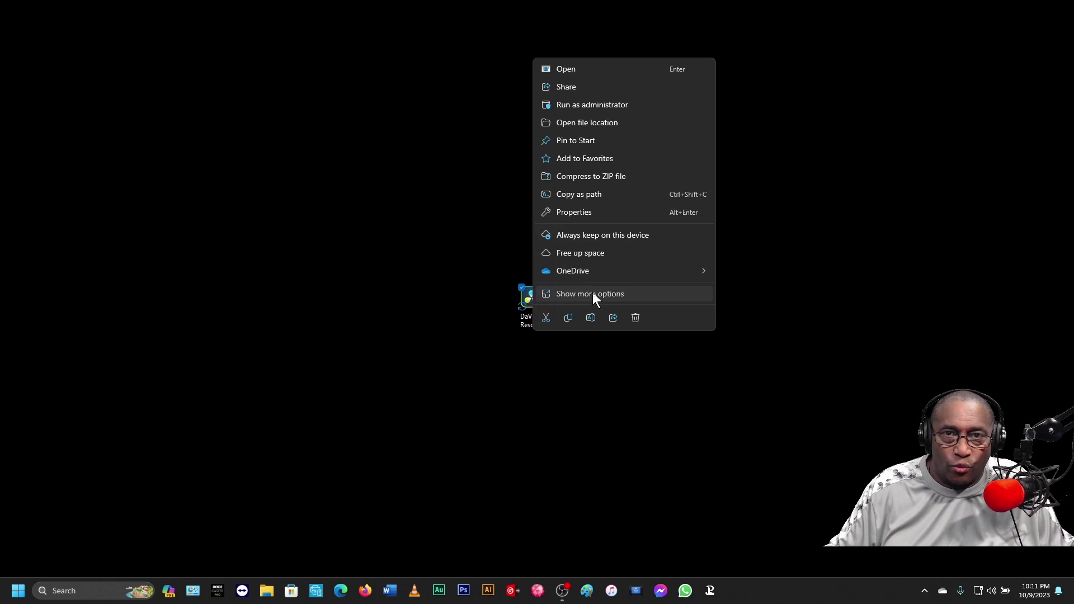
click(592, 292)
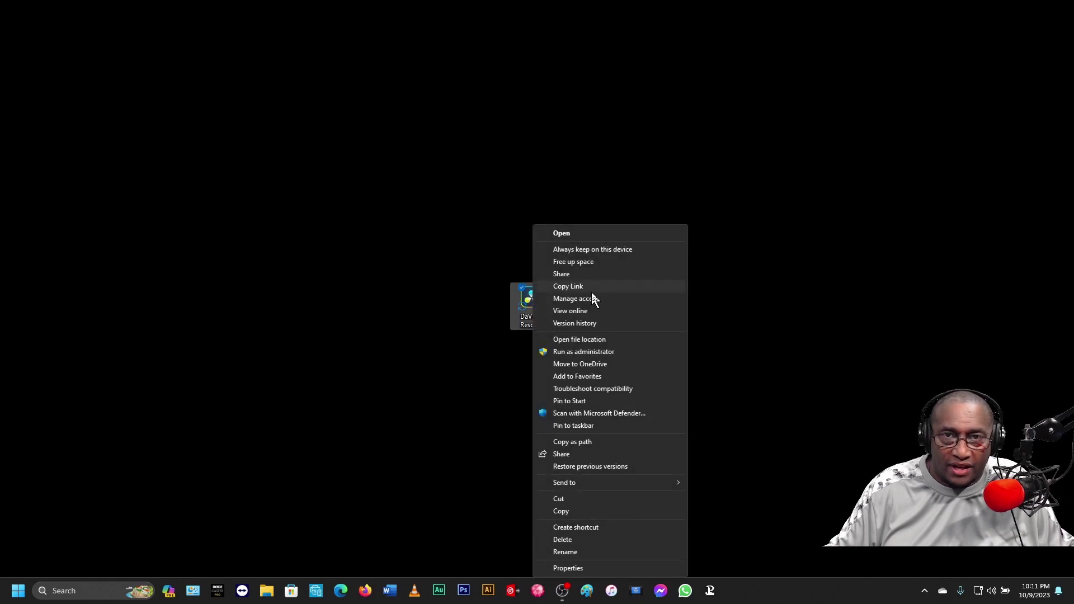
click(584, 425)
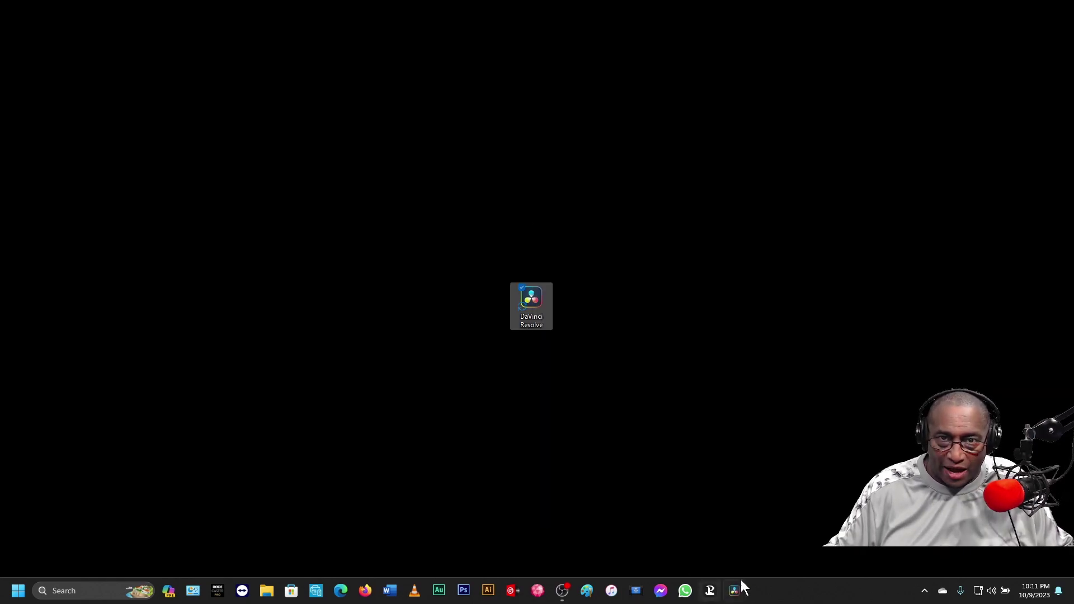
drag(730, 593, 513, 590)
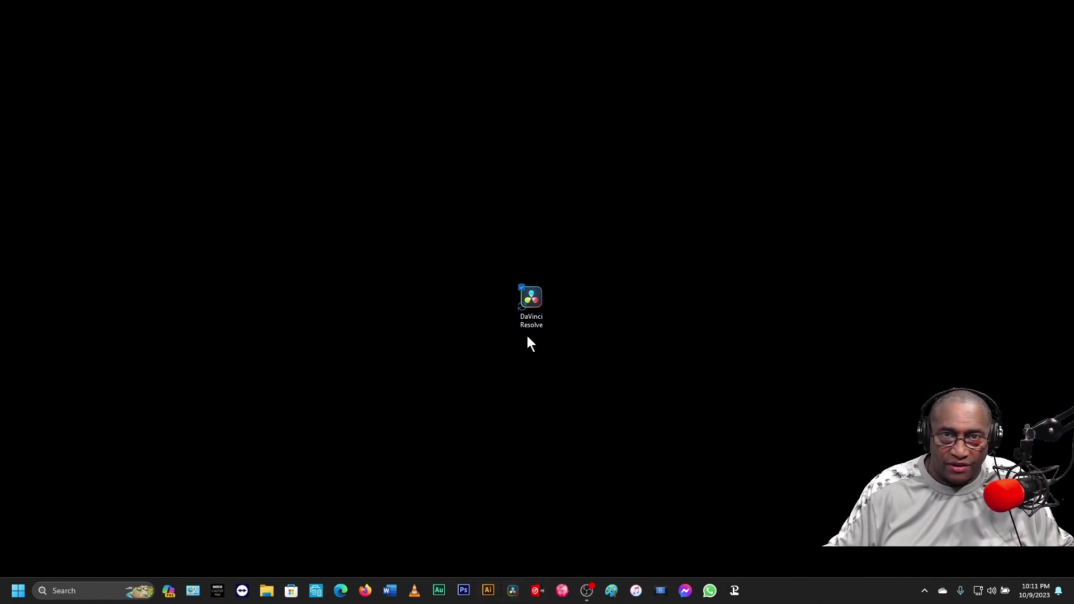
Step: Delete the DaVinci Resolve desktop shortcut and launch Resolve from the taskbar
drag(532, 295, 920, 394)
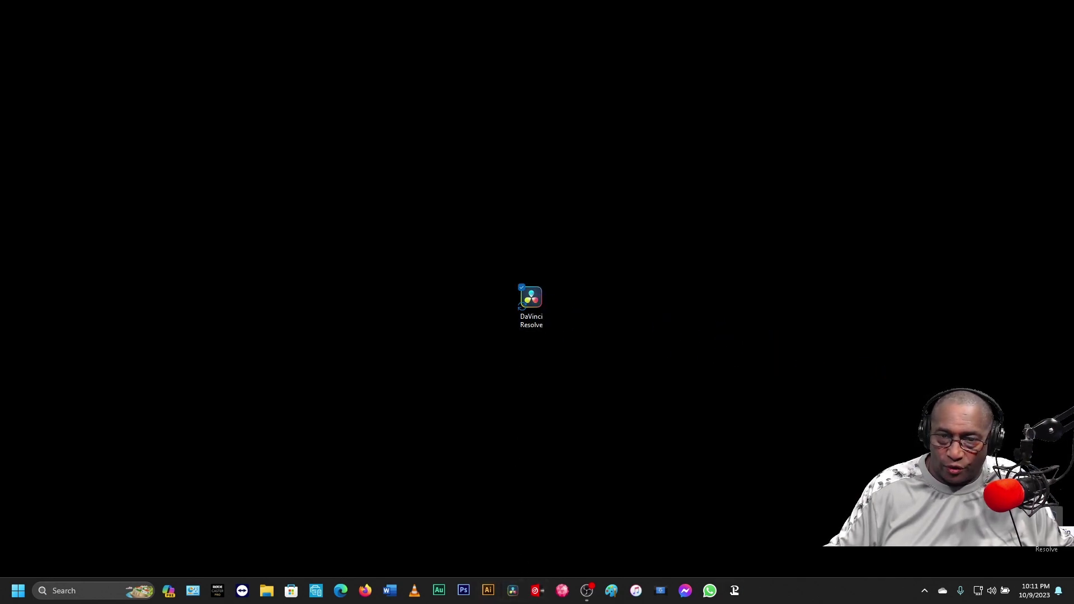
drag(1047, 520, 1056, 517)
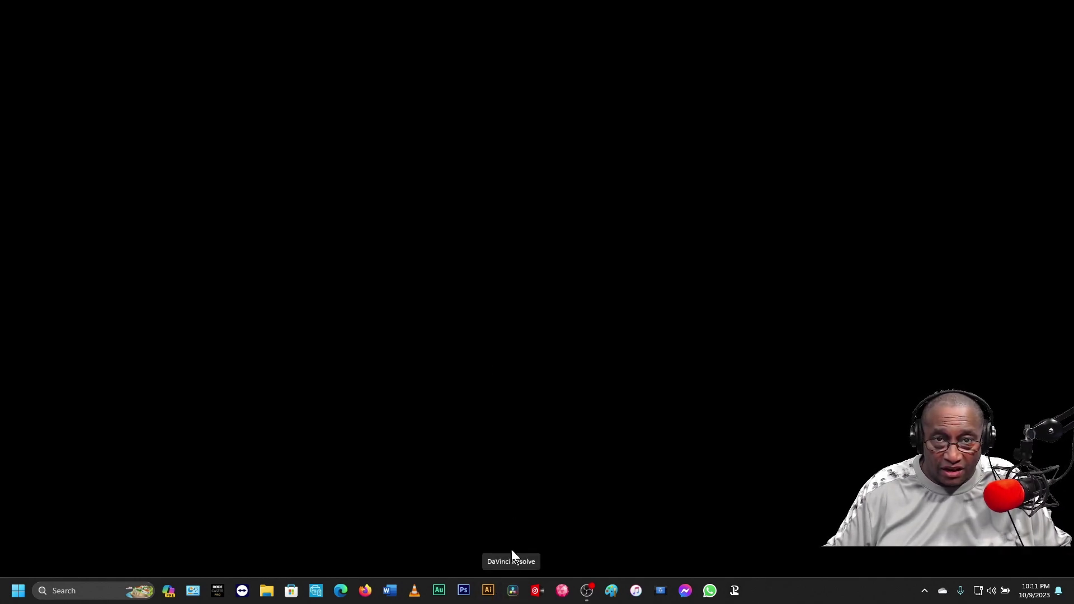
click(513, 590)
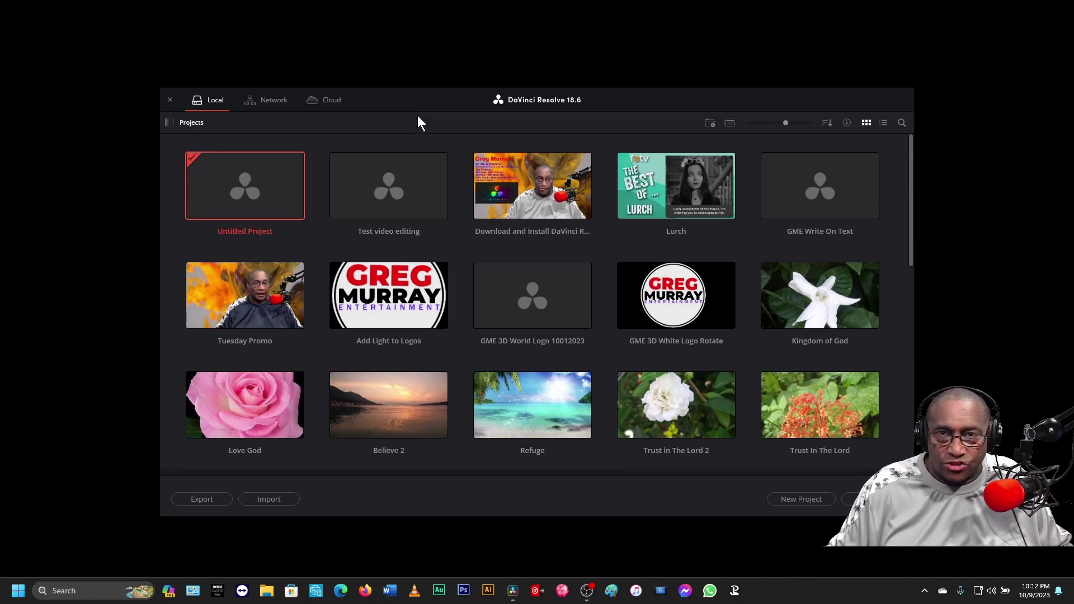
Step: Create a new project named 'Trust In The Lord 4' from the Project Manager
click(800, 499)
click(539, 300)
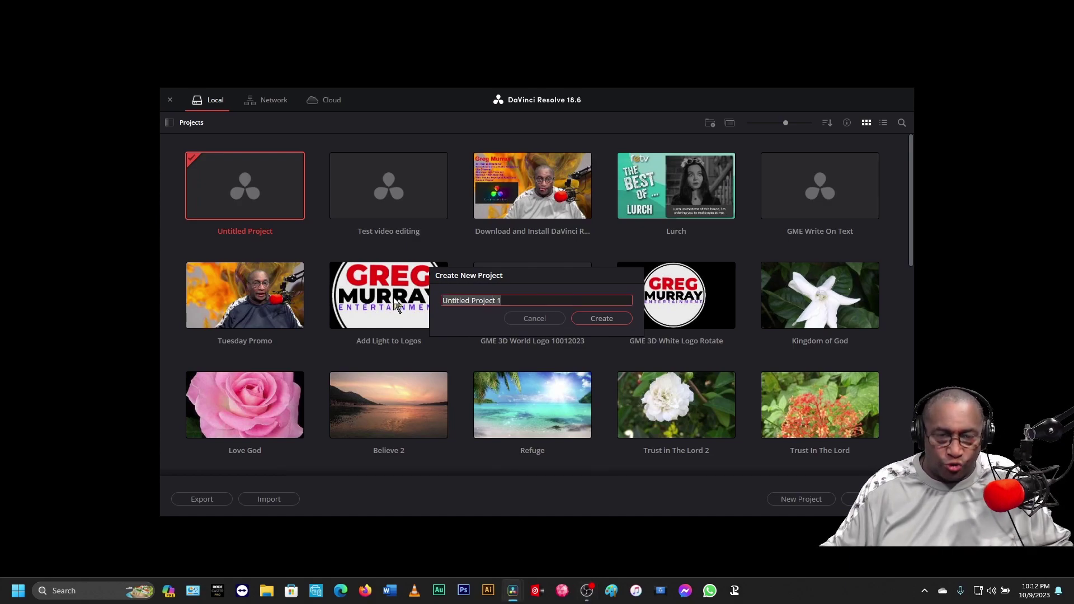
text(Trust In The Lord 4)
key(Return)
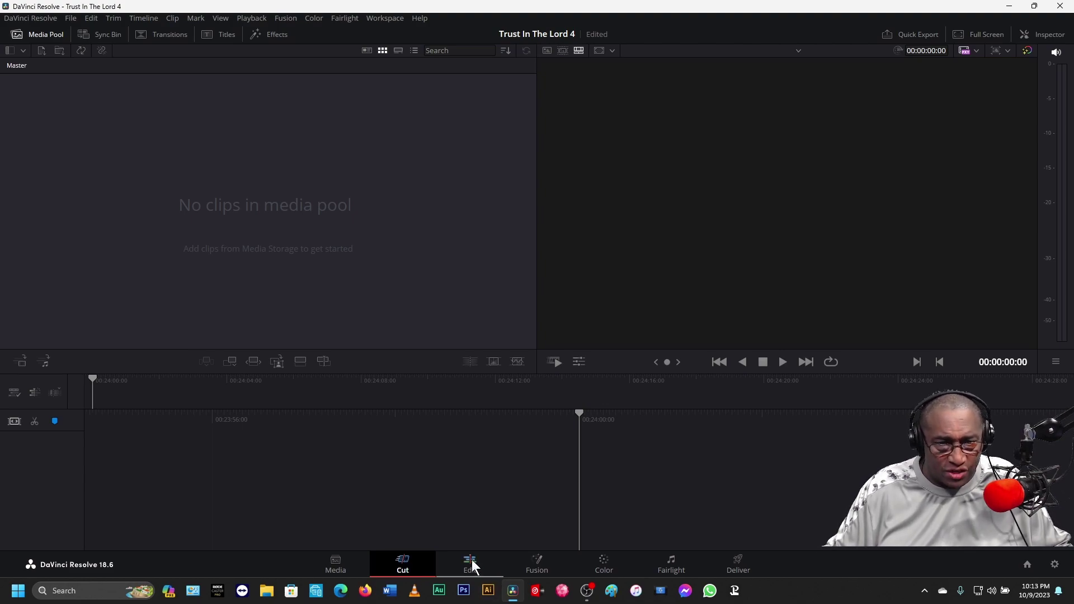
Step: Go to the Edit page and cycle the Effects, Media Pool and Inspector panels off and on
click(345, 566)
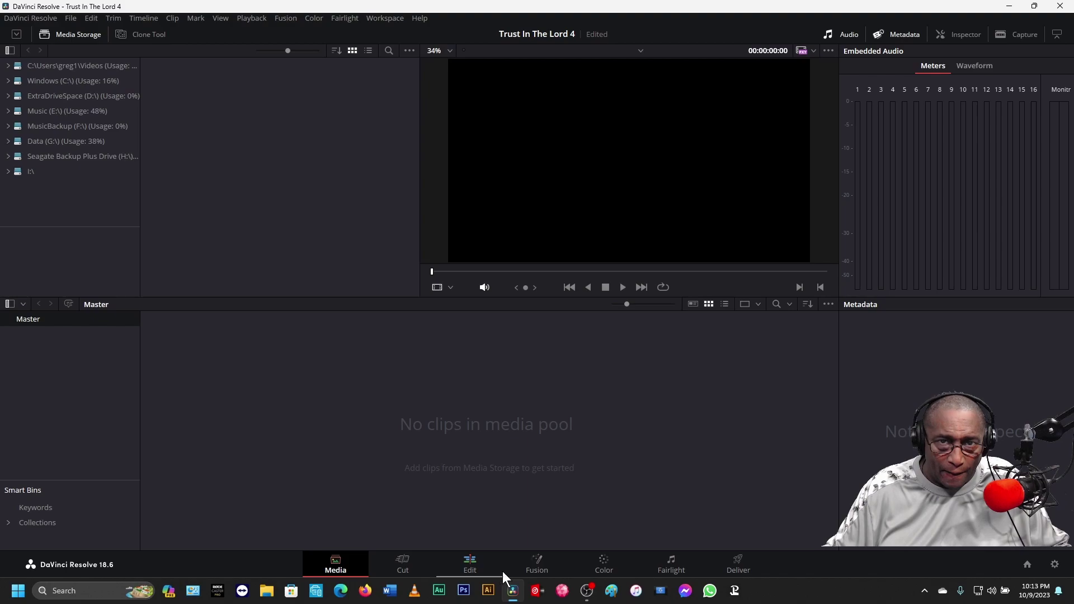
click(472, 570)
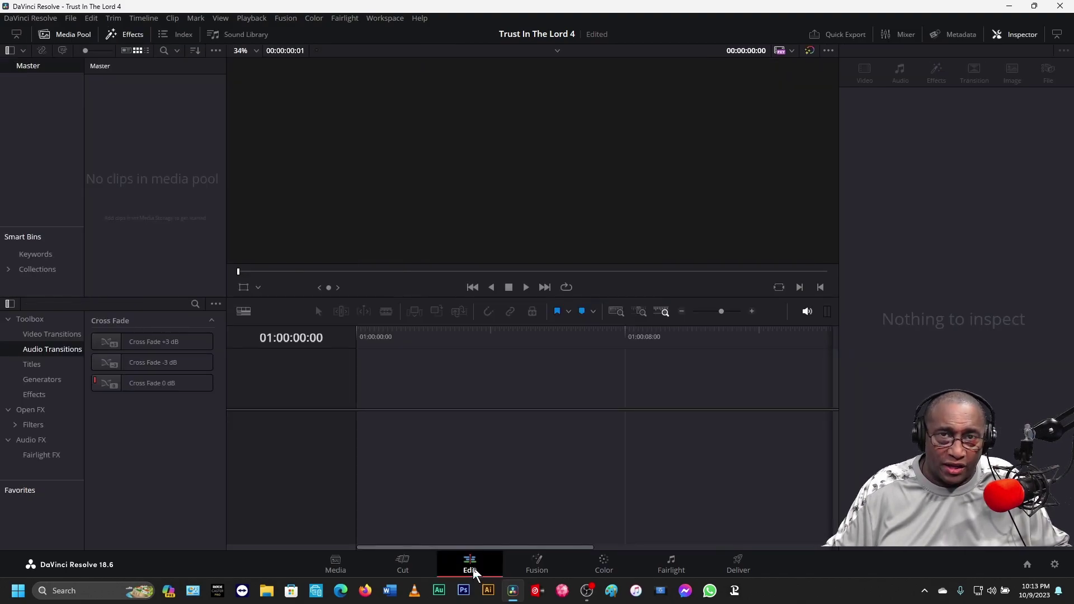
click(130, 35)
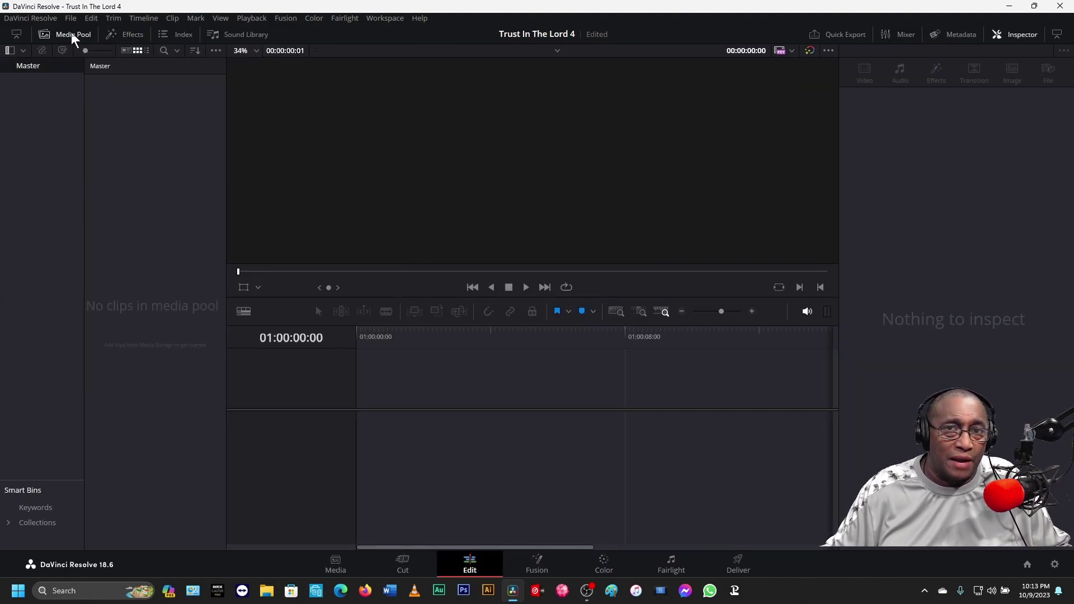
click(72, 36)
click(1028, 35)
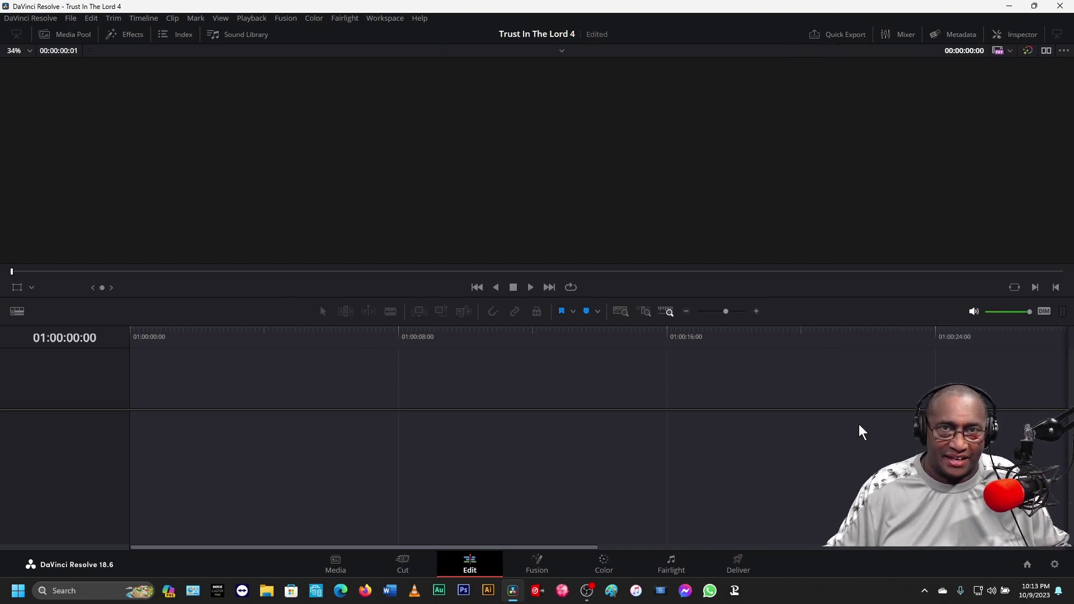
click(73, 36)
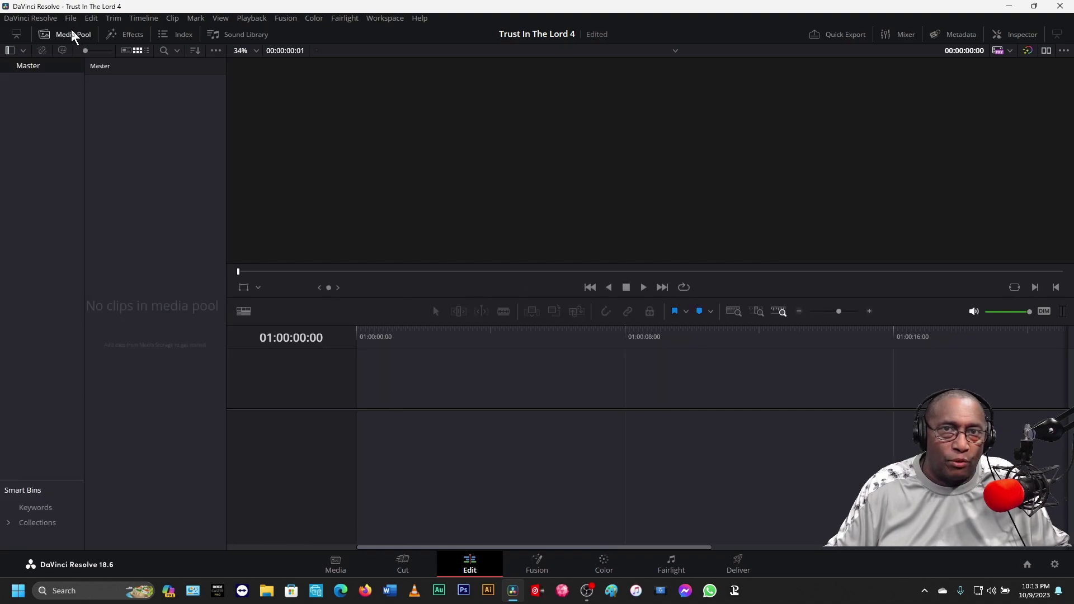
click(134, 37)
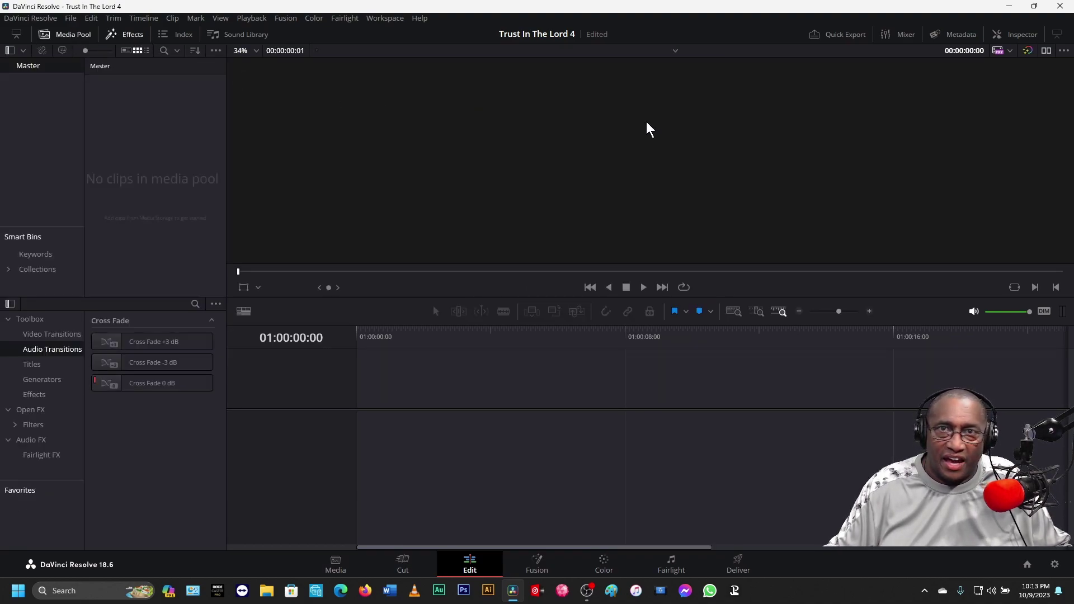
click(1026, 40)
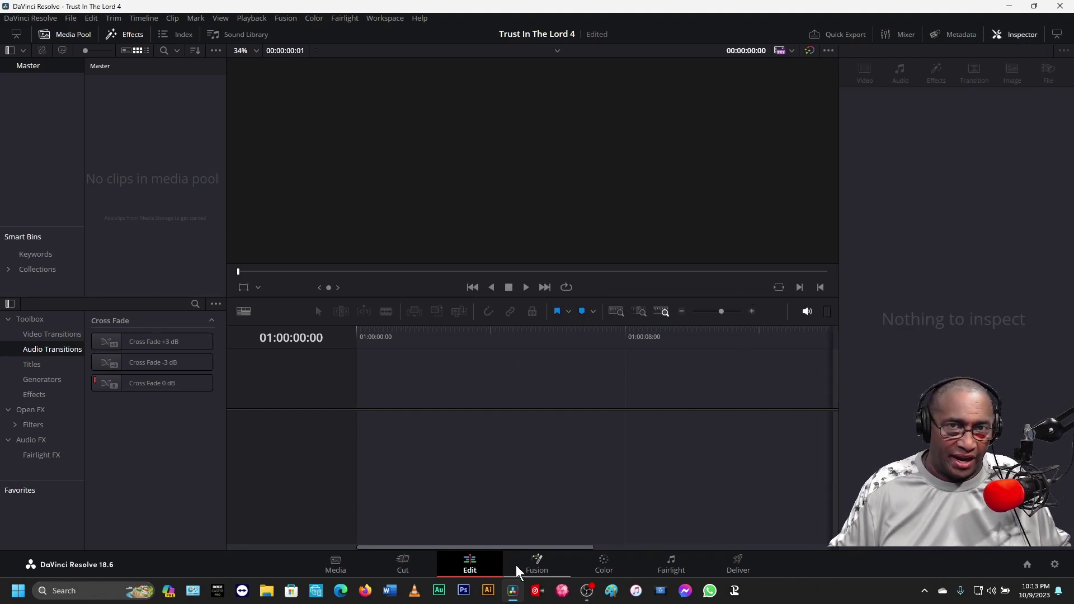
Step: Import all five files from the Test Elements folder into the media pool
right_click(138, 186)
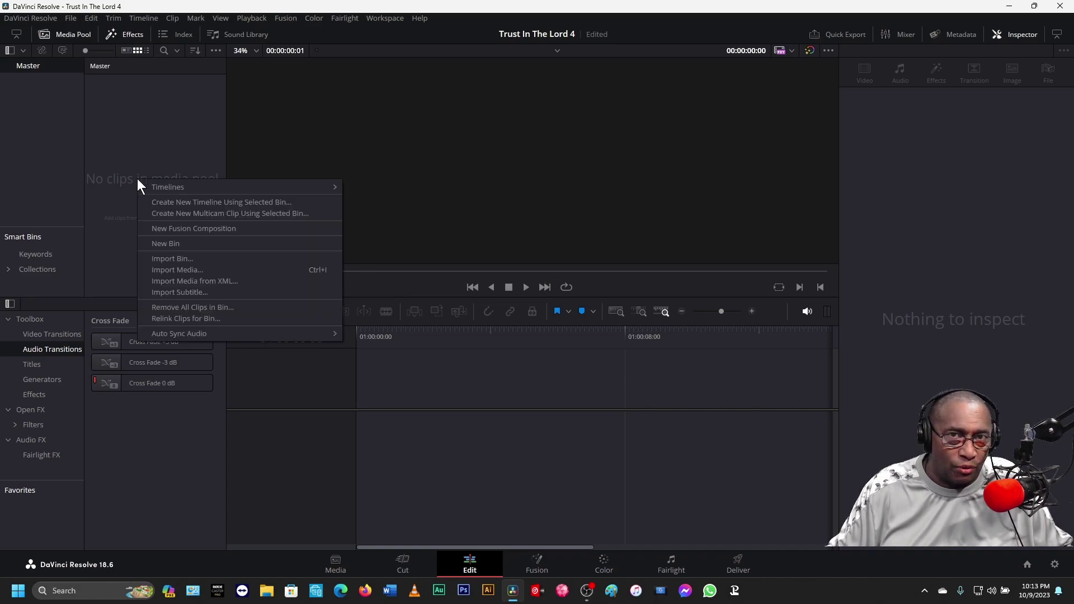
click(173, 271)
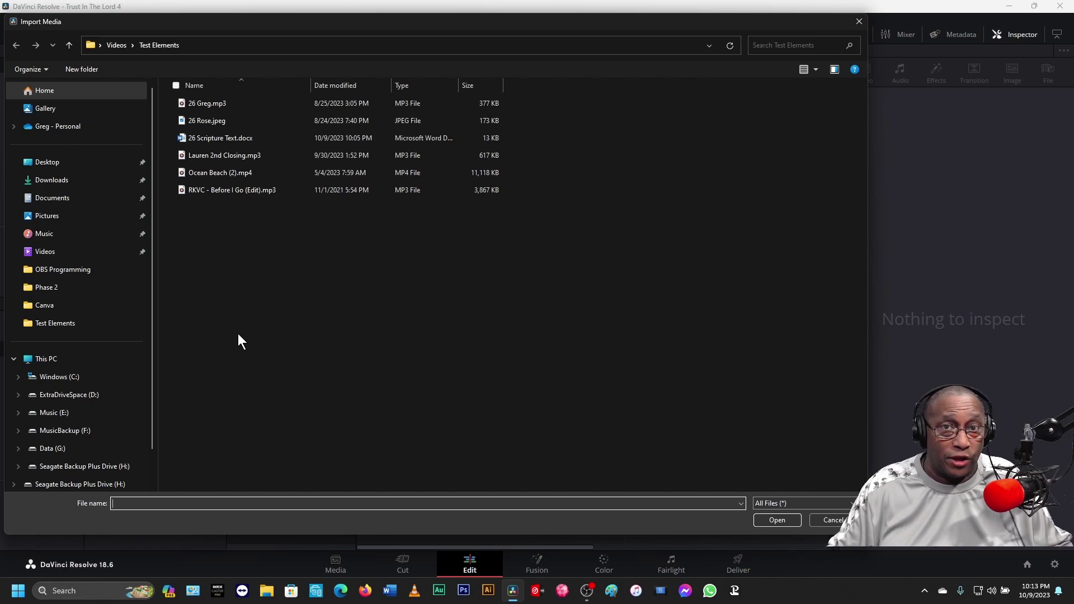
click(226, 191)
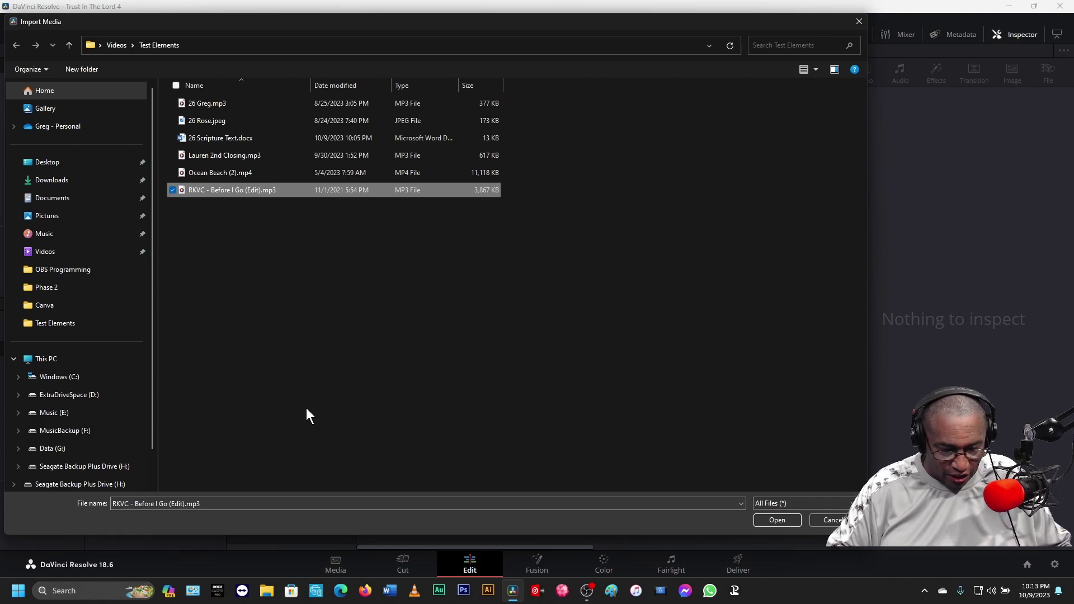
key(ctrl+a)
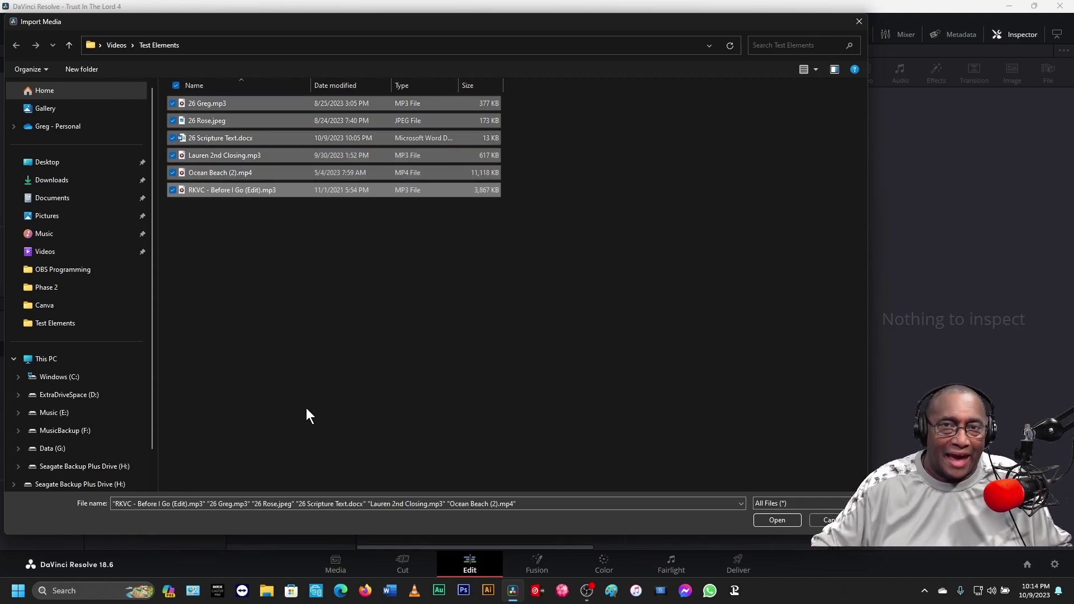
click(777, 520)
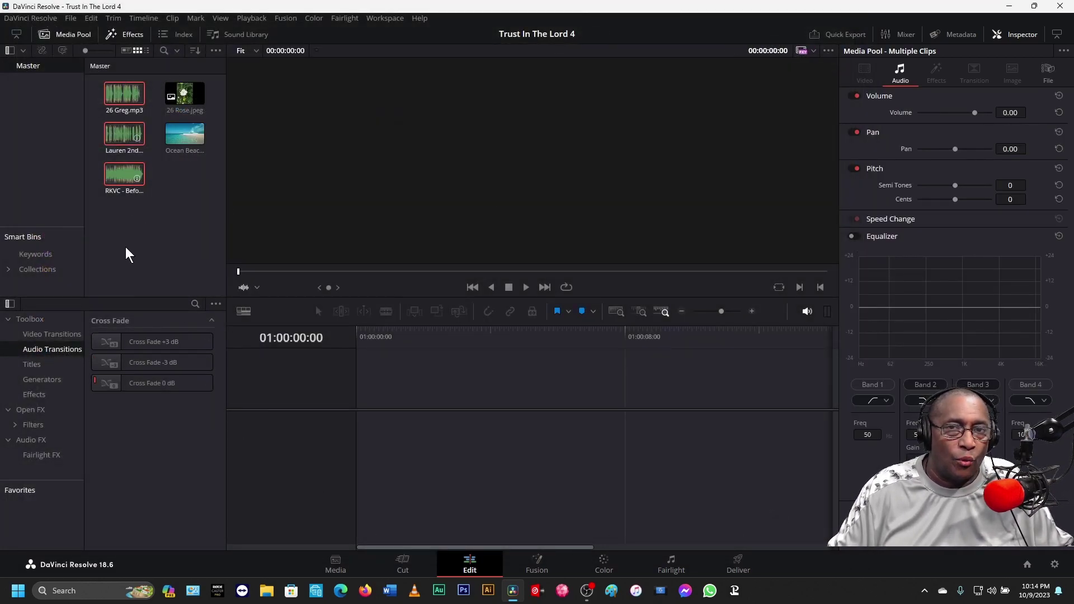
Step: Place RKVC - Before I Go (Edit).mp3 on Audio 3 of a new Timeline 1
click(164, 226)
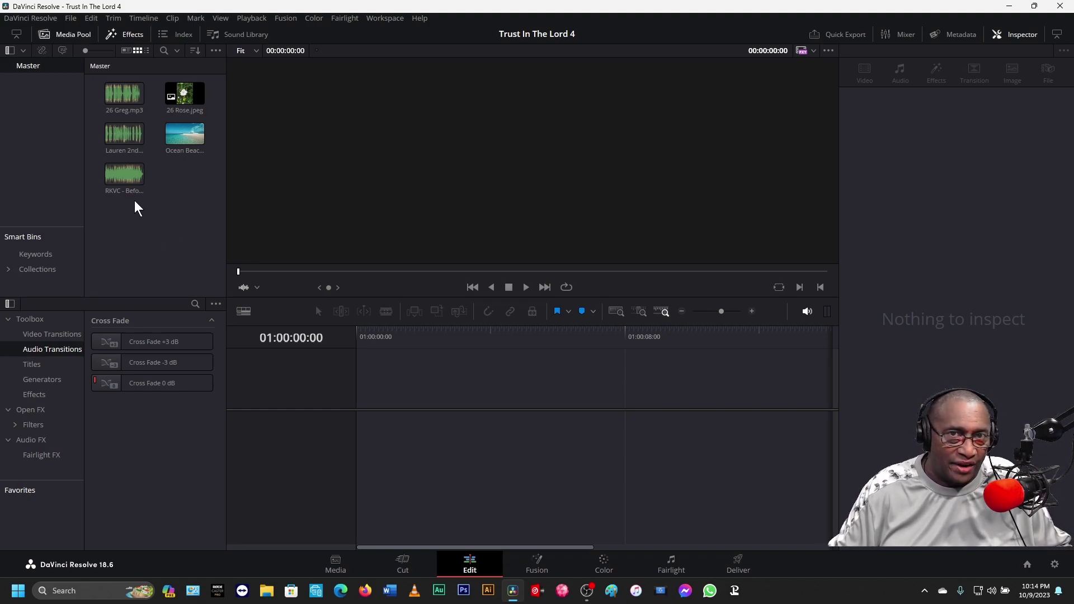
click(124, 174)
drag(124, 173, 391, 541)
click(441, 476)
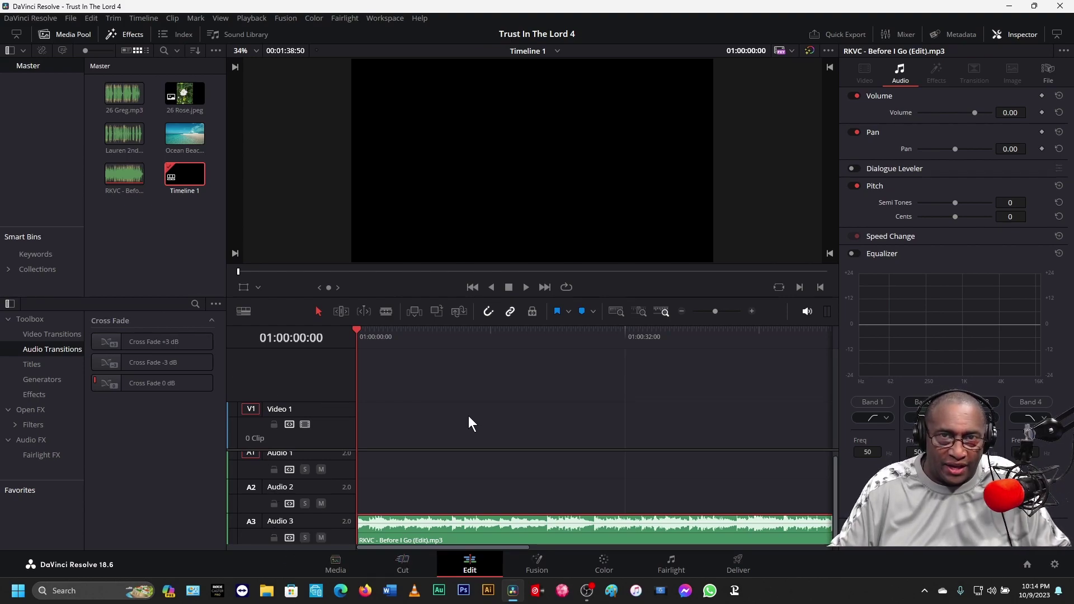
Step: Preview the song, then play Timeline 1 again from the beginning
click(525, 287)
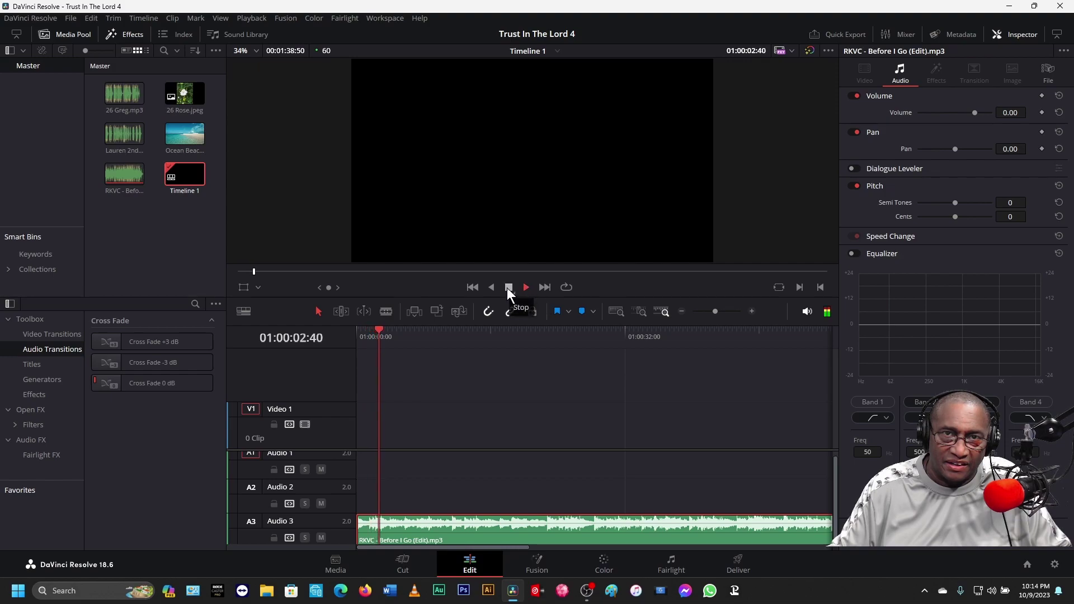
click(509, 289)
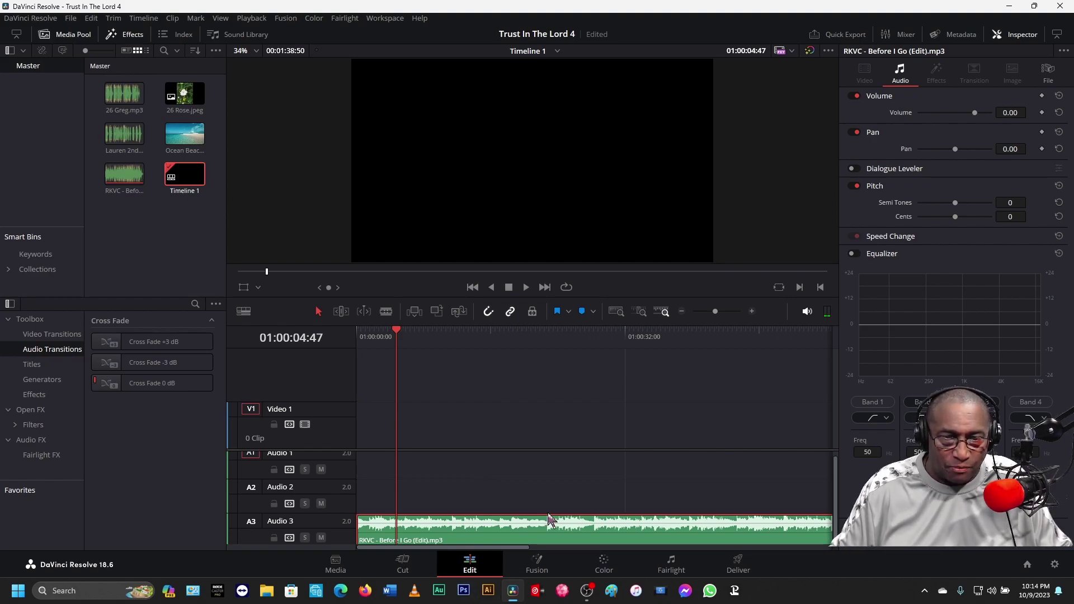
key(space)
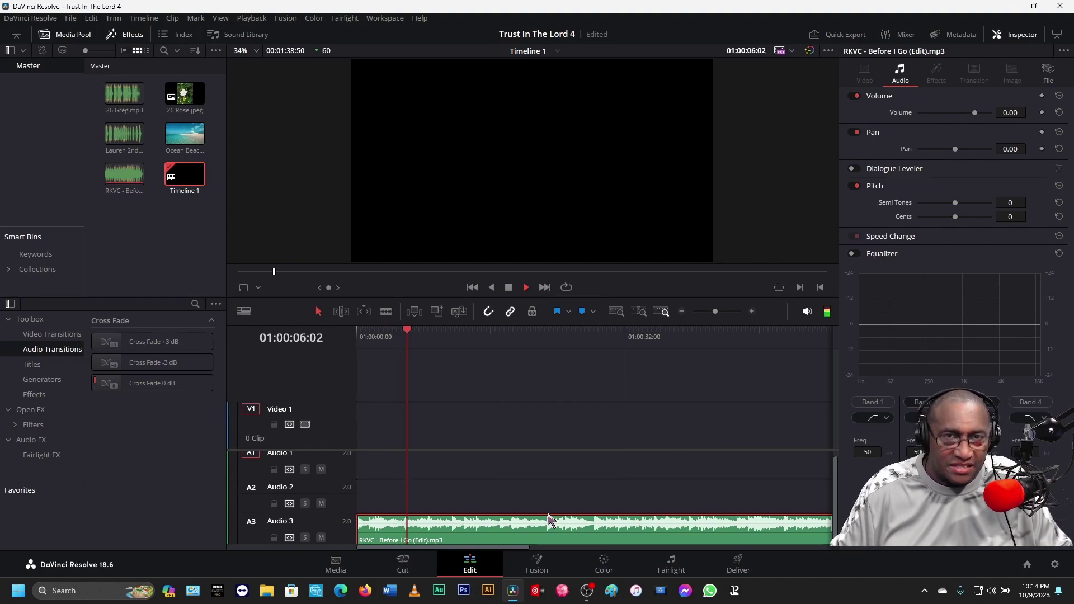
key(space)
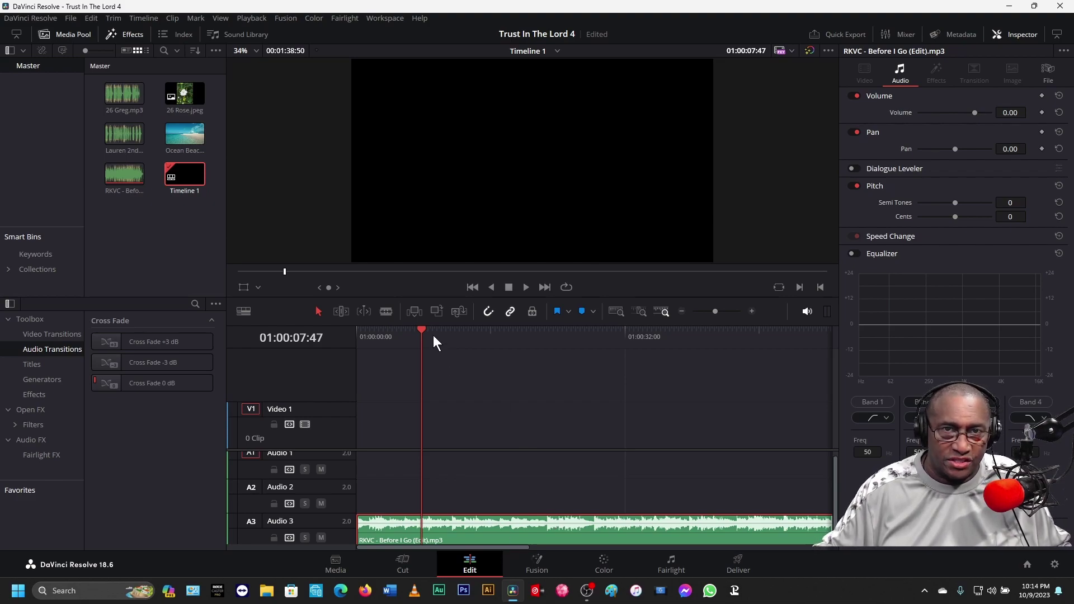
drag(424, 332, 345, 337)
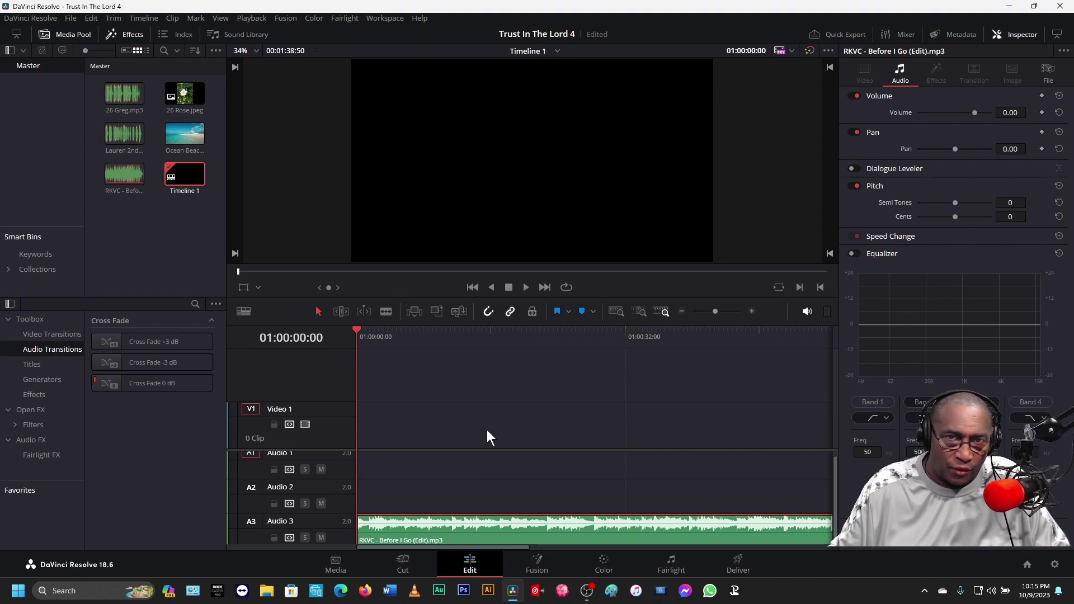
key(space)
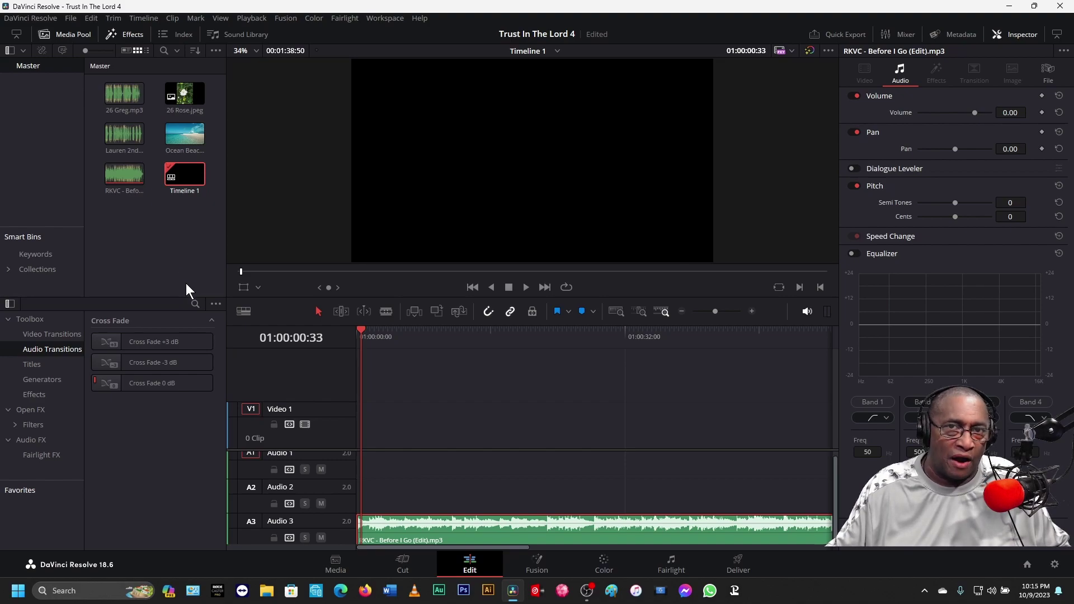
Step: Add 26 Greg.mp3 at the start of Audio 1 and play to check it
drag(121, 94, 362, 462)
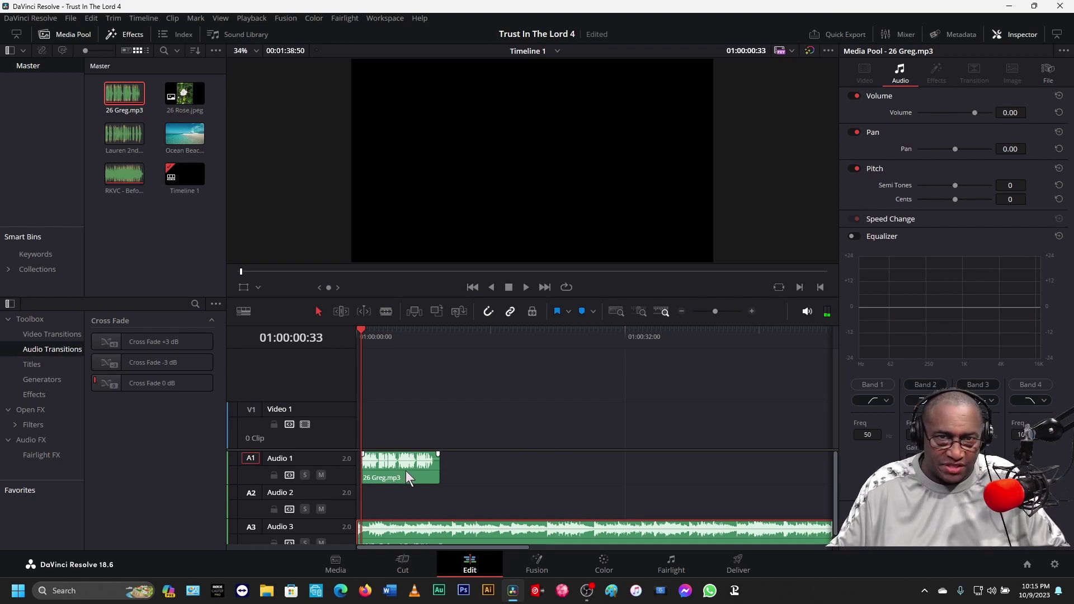
key(space)
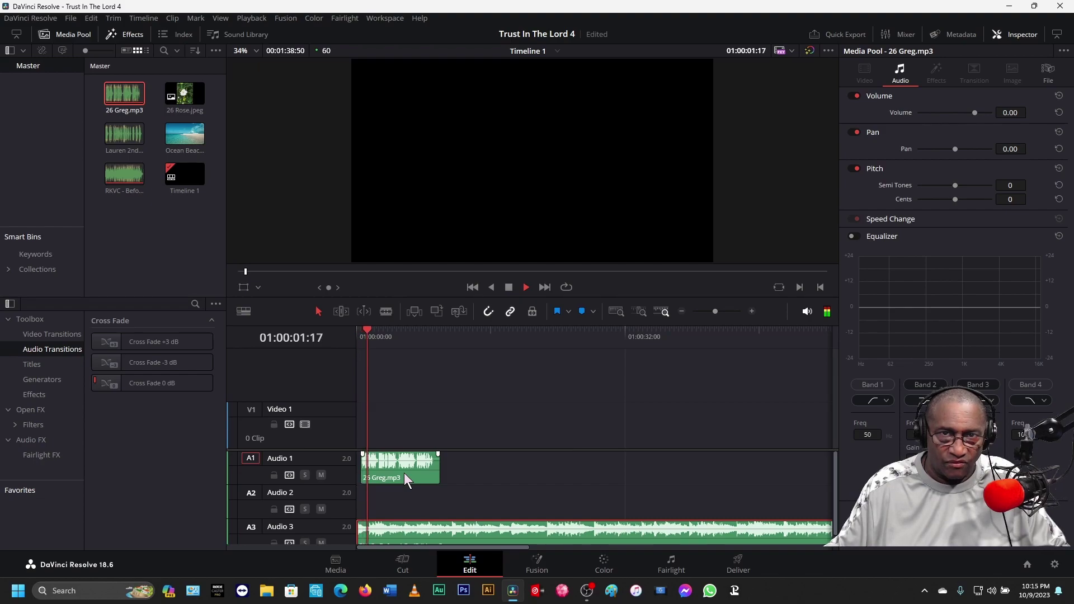
key(space)
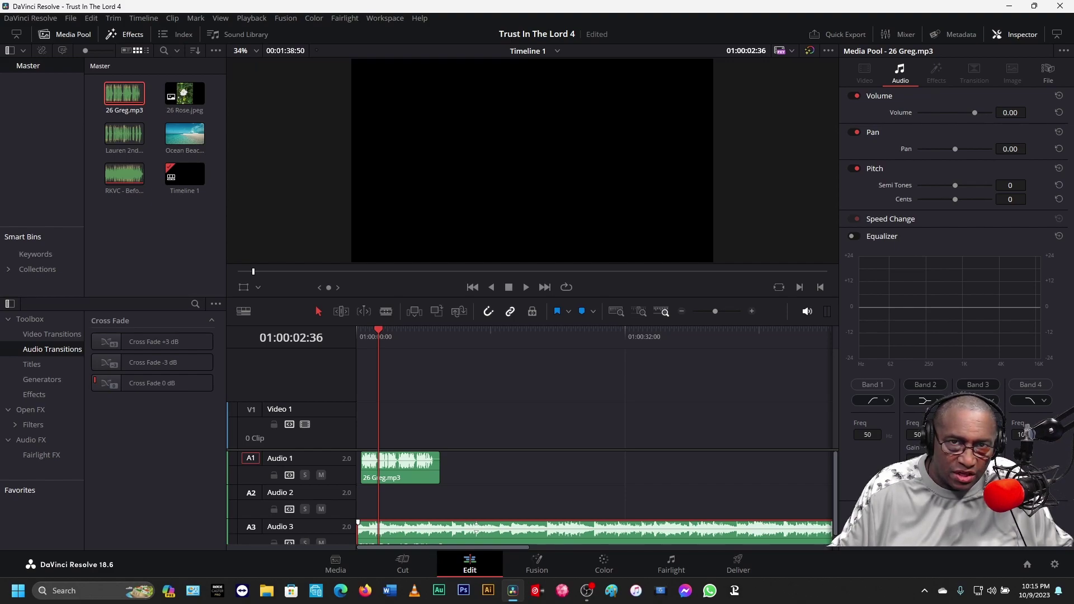
Step: Lower the Audio 3 music volume to about -6.82 dB, replaying from the start to check
mouse_move(475, 529)
drag(476, 529, 476, 529)
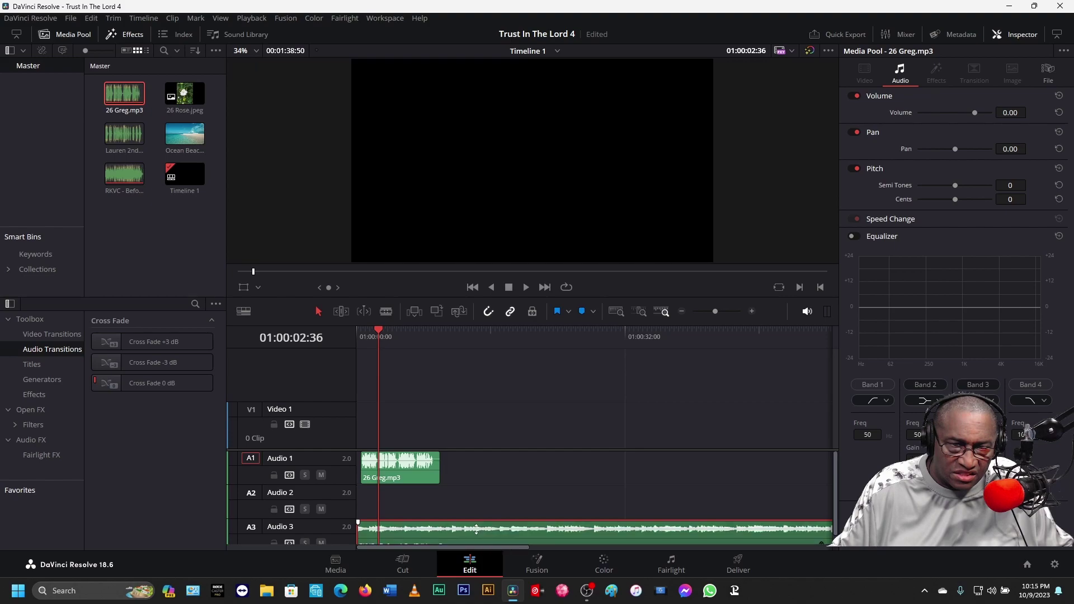
key(Home)
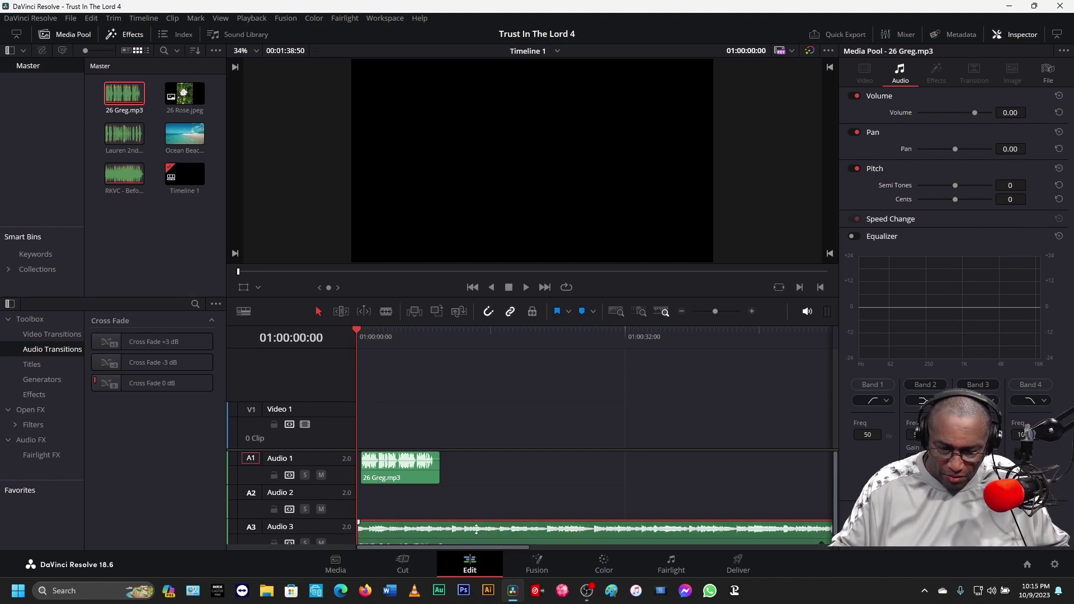
key(space)
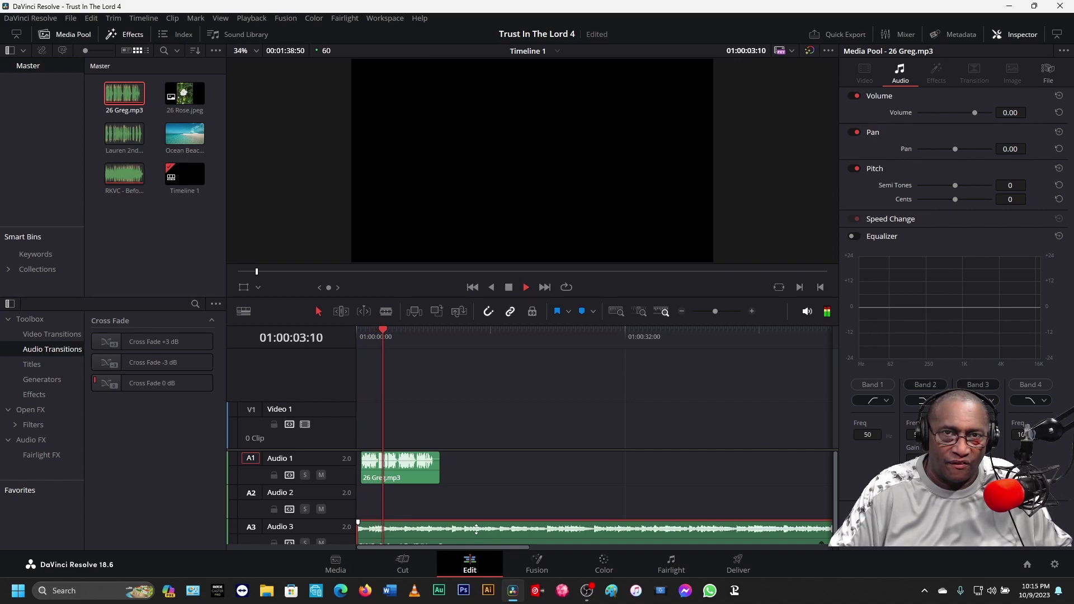
key(space)
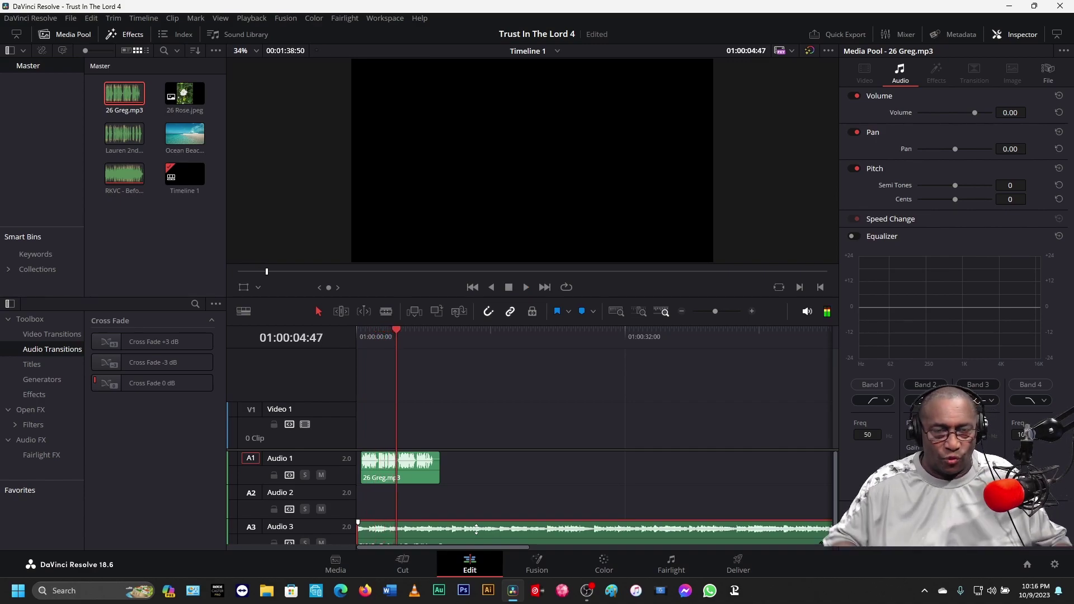
drag(476, 528, 479, 528)
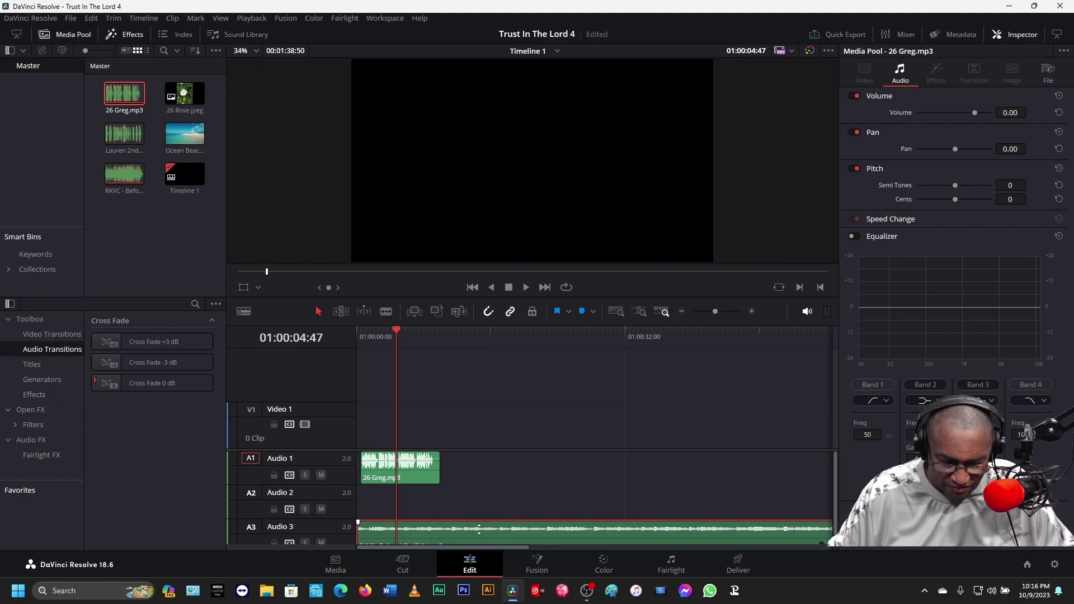
key(Home)
key(space)
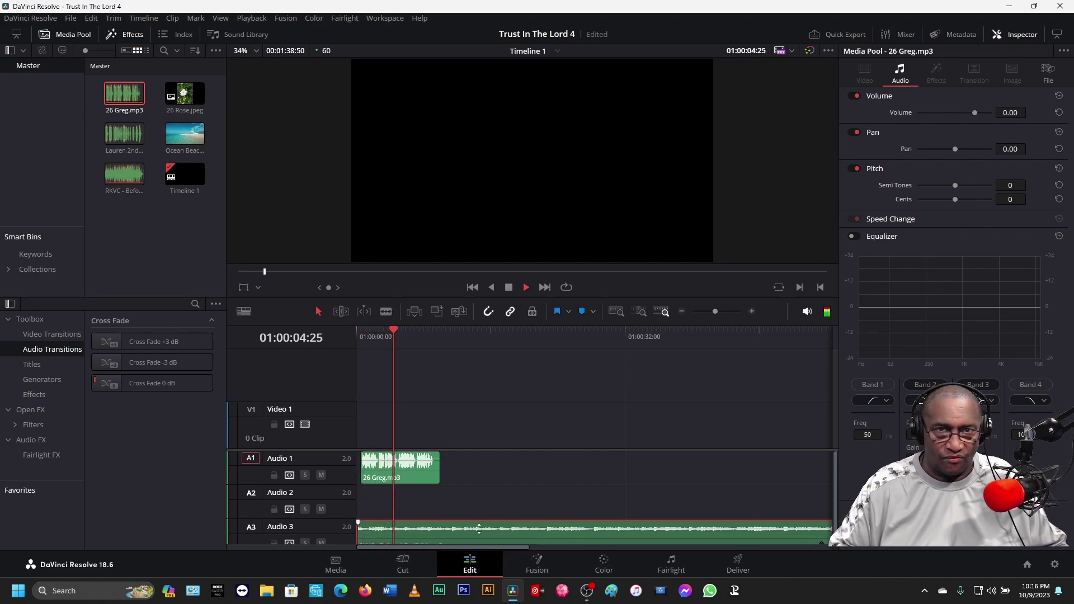
key(space)
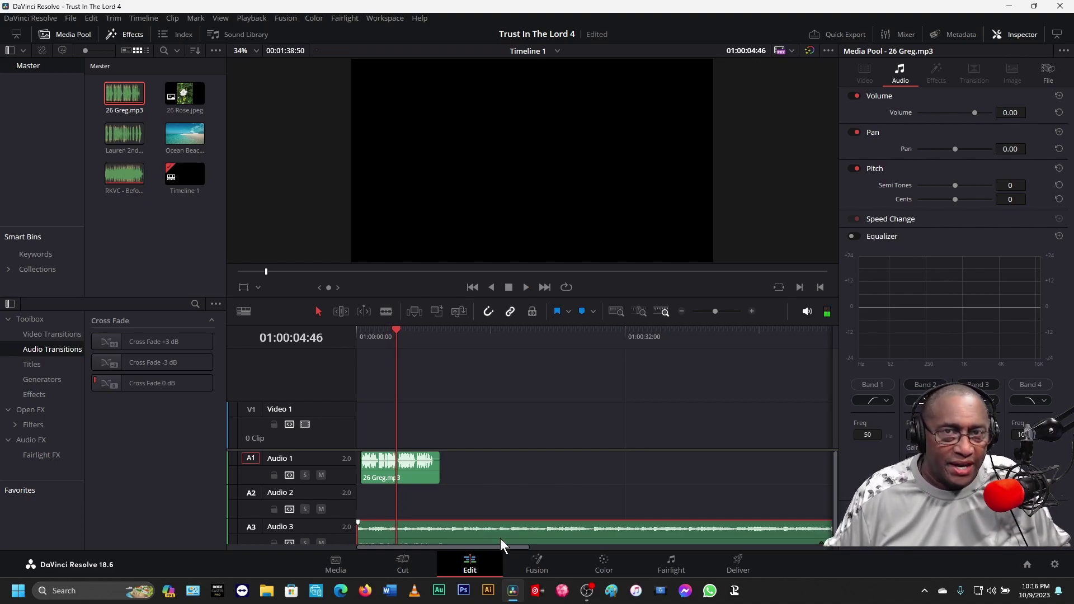
Step: Place Lauren 2nd Closing.mp3 on Audio 2 after Greg's clip and zoom in
click(118, 133)
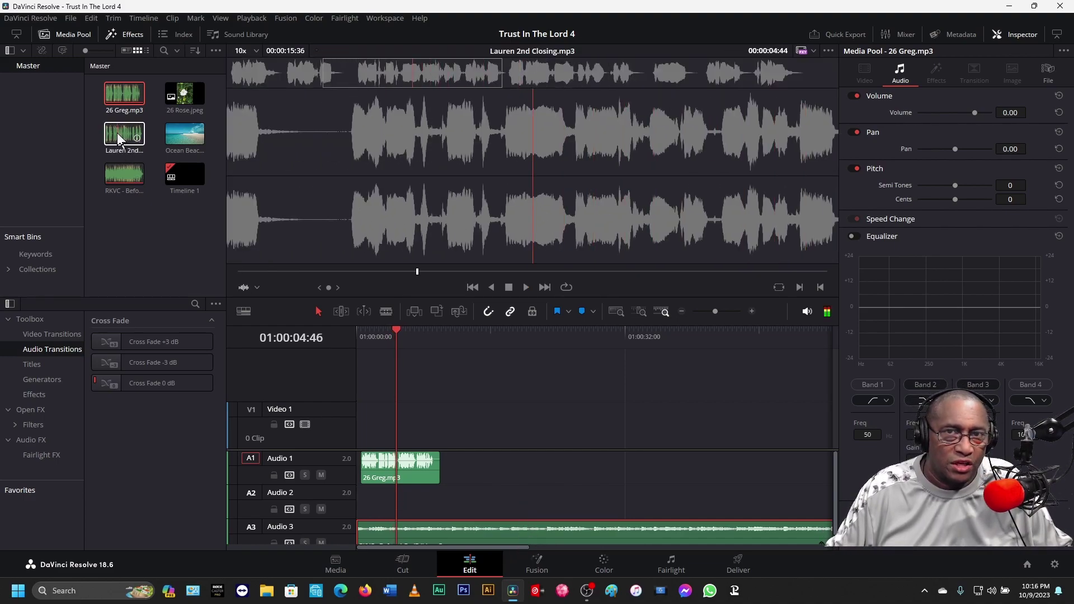
drag(117, 132, 459, 498)
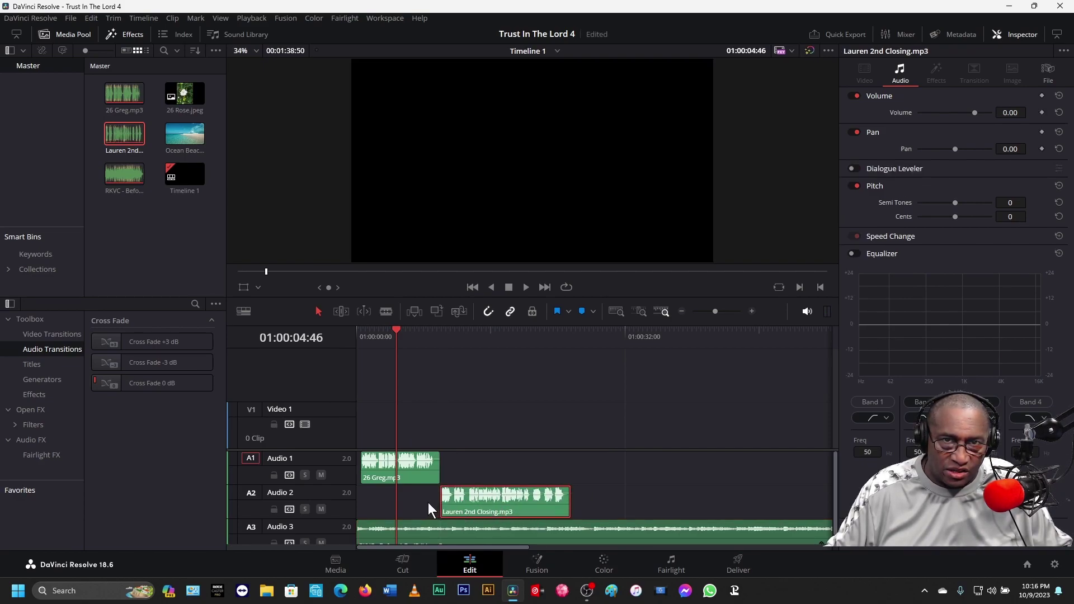
click(751, 311)
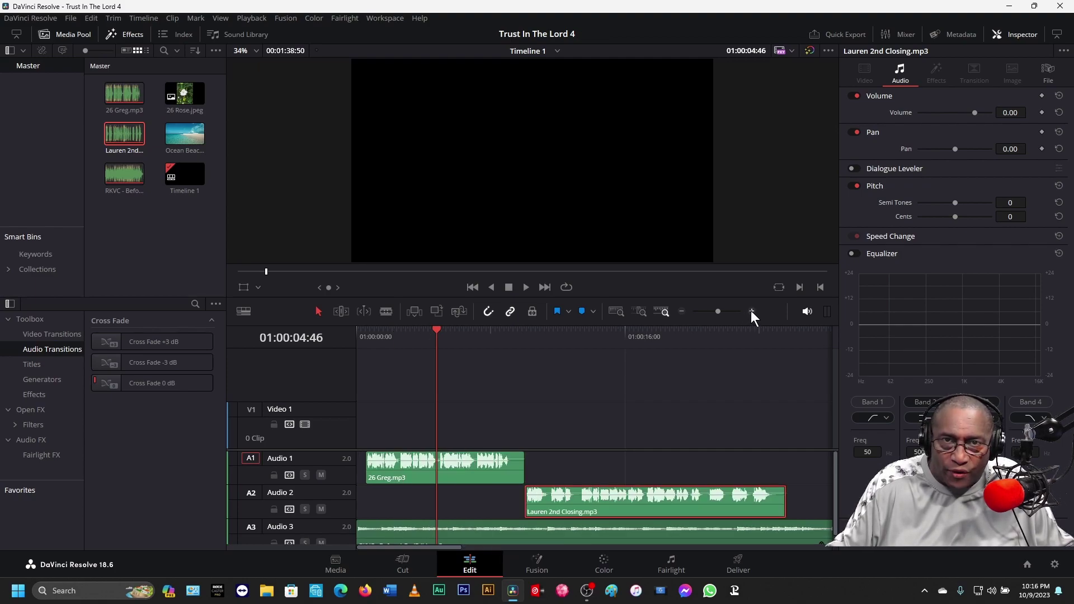
click(751, 311)
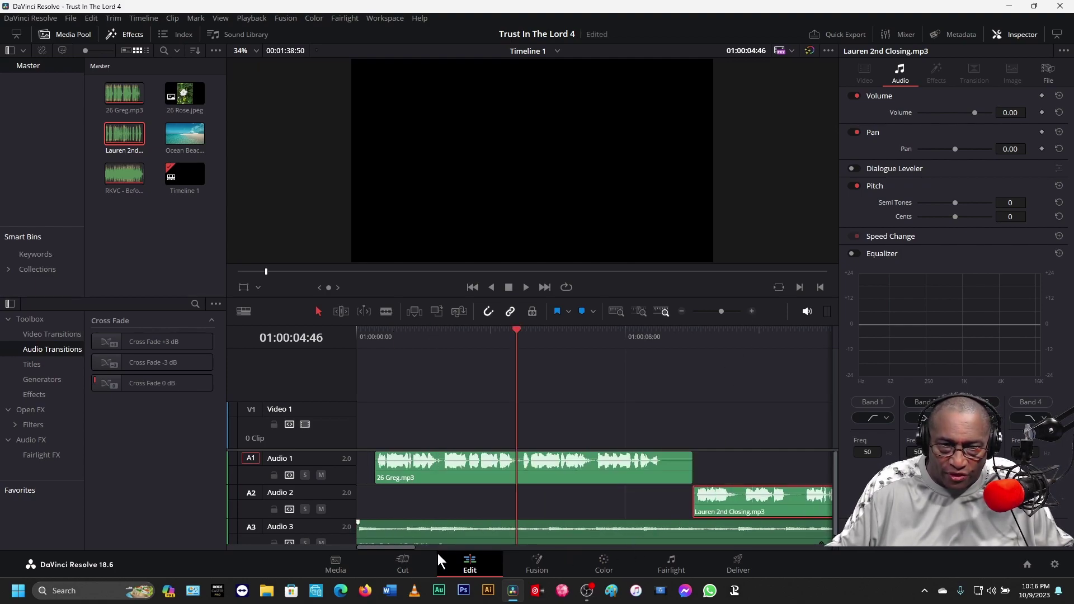
drag(397, 549, 420, 548)
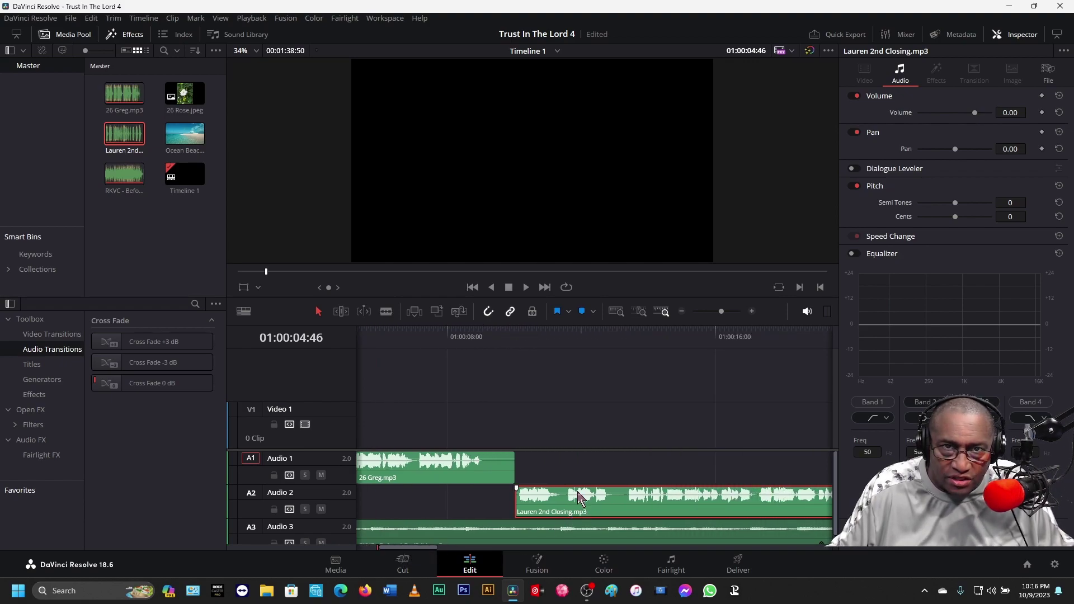
Step: Slide Lauren's clip earlier to overlap Greg's ending, then play the overlap
click(494, 473)
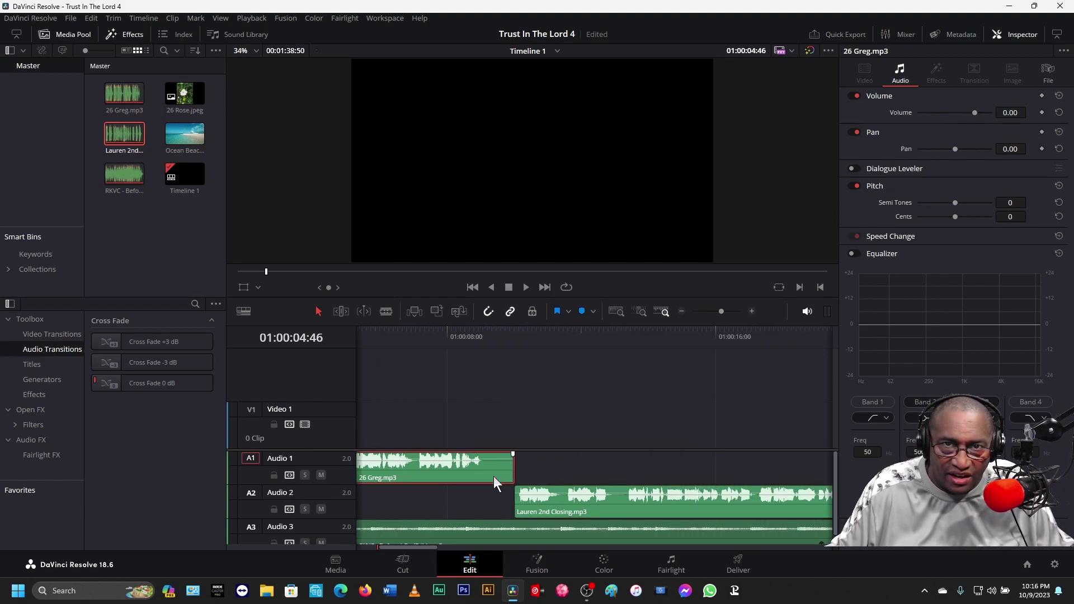
click(571, 510)
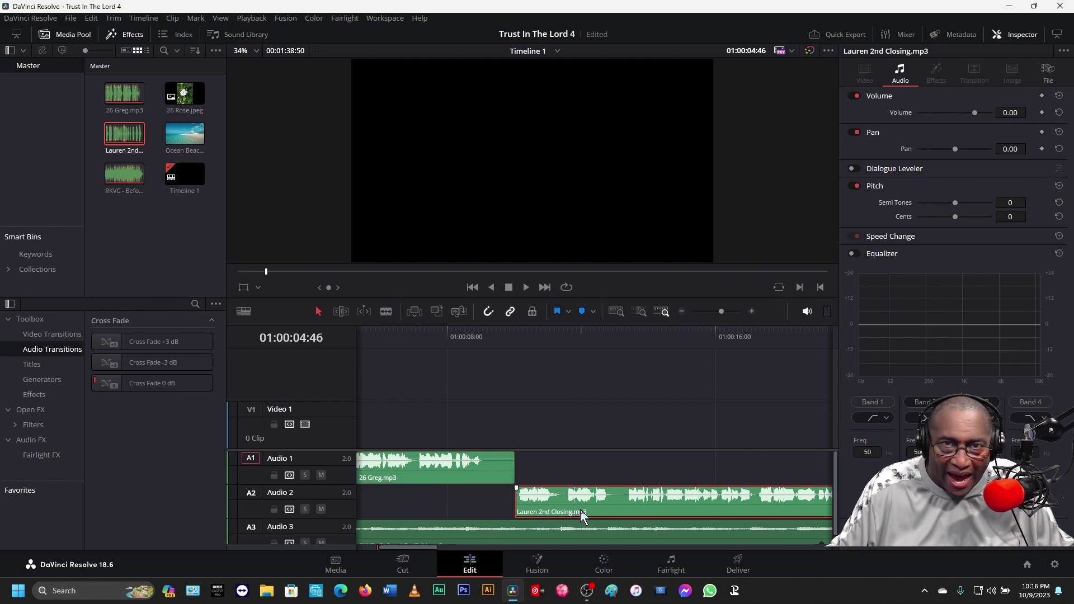
drag(581, 511, 545, 512)
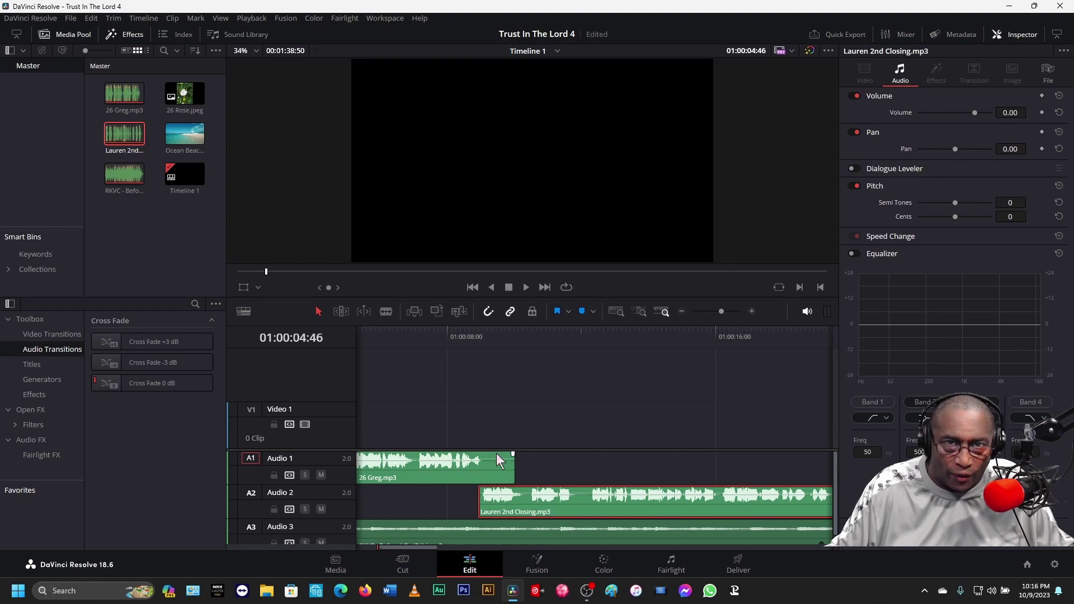
click(427, 329)
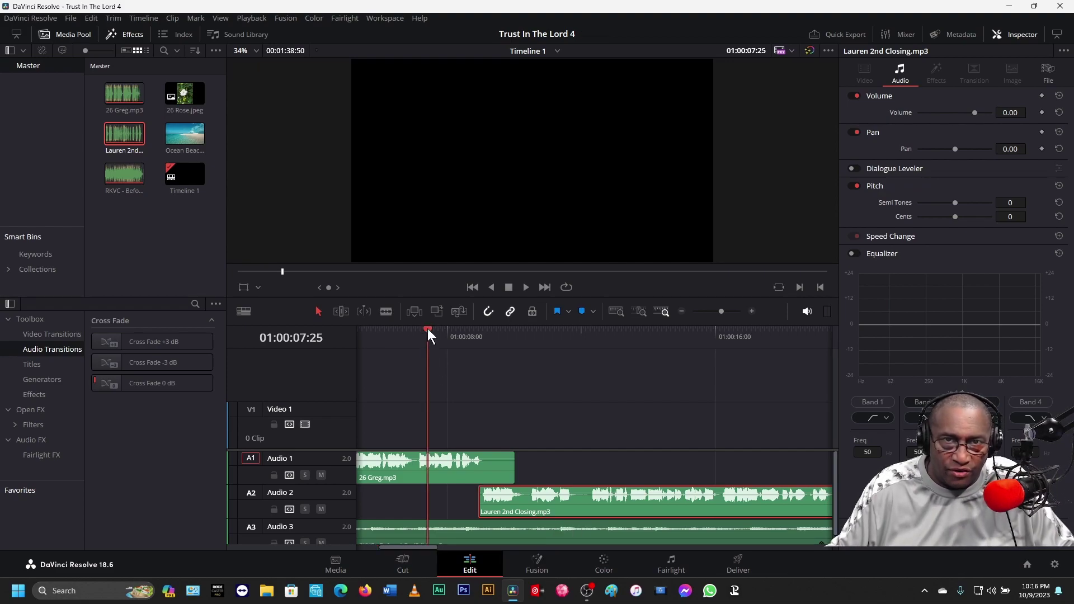
key(space)
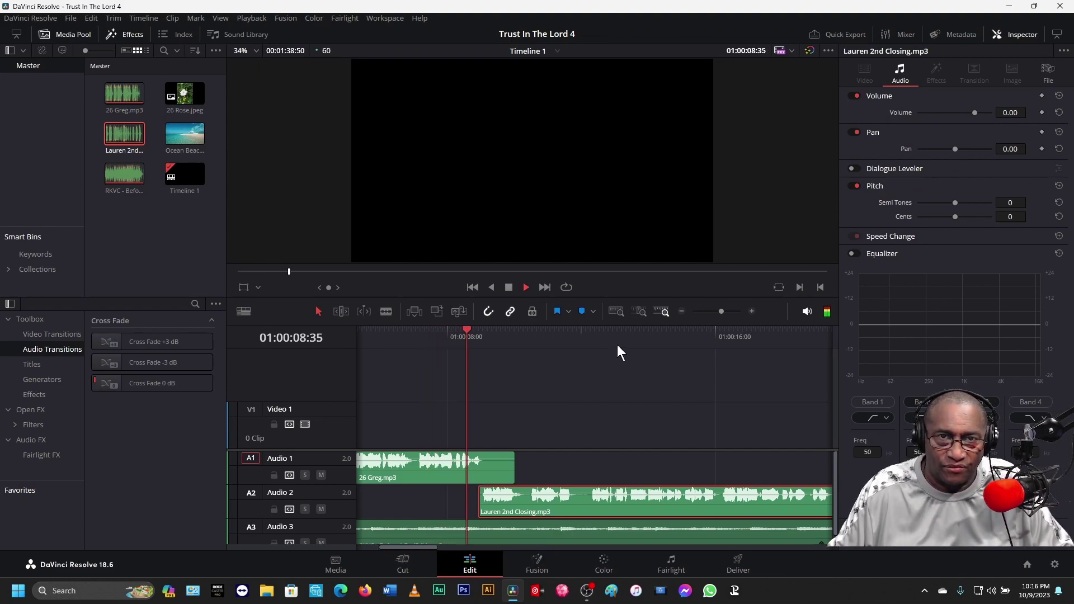
key(space)
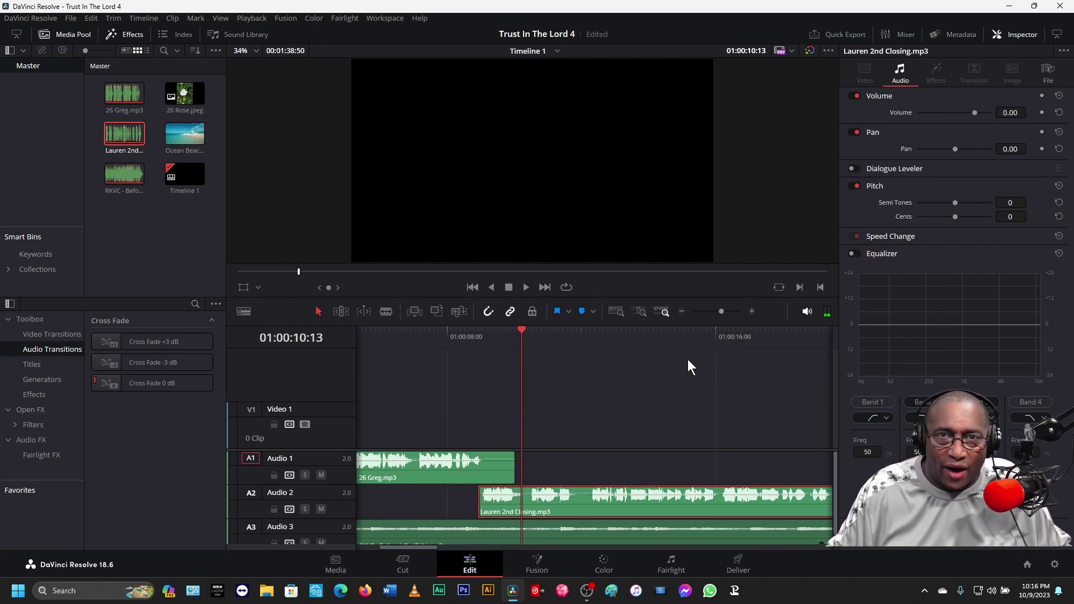
click(680, 312)
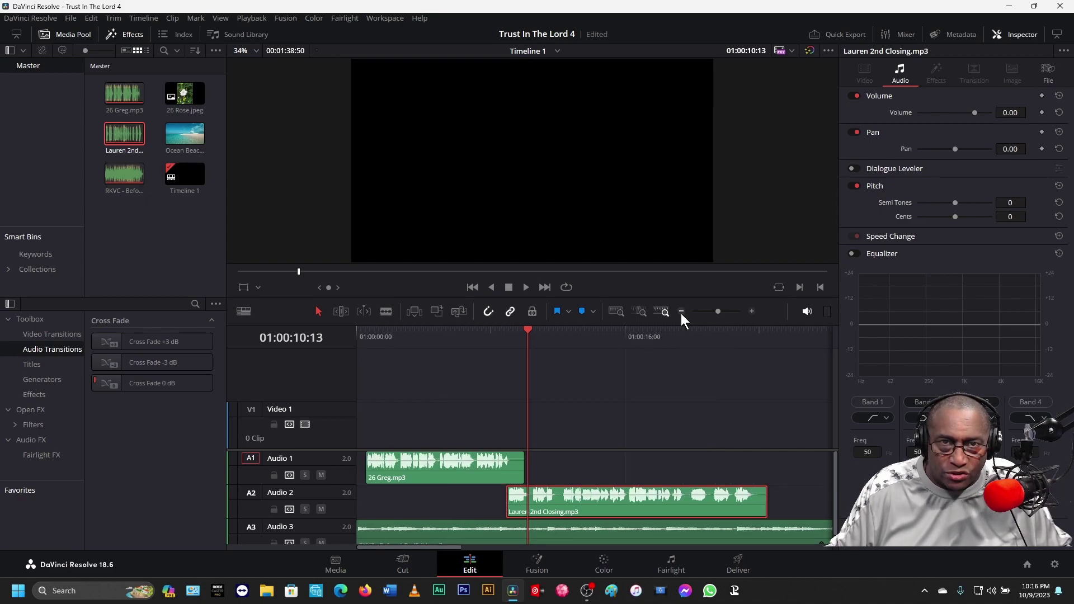
Step: Trim the Audio 3 music's right edge to end with Lauren 2nd Closing.mp3, then play the ending
click(680, 312)
click(681, 312)
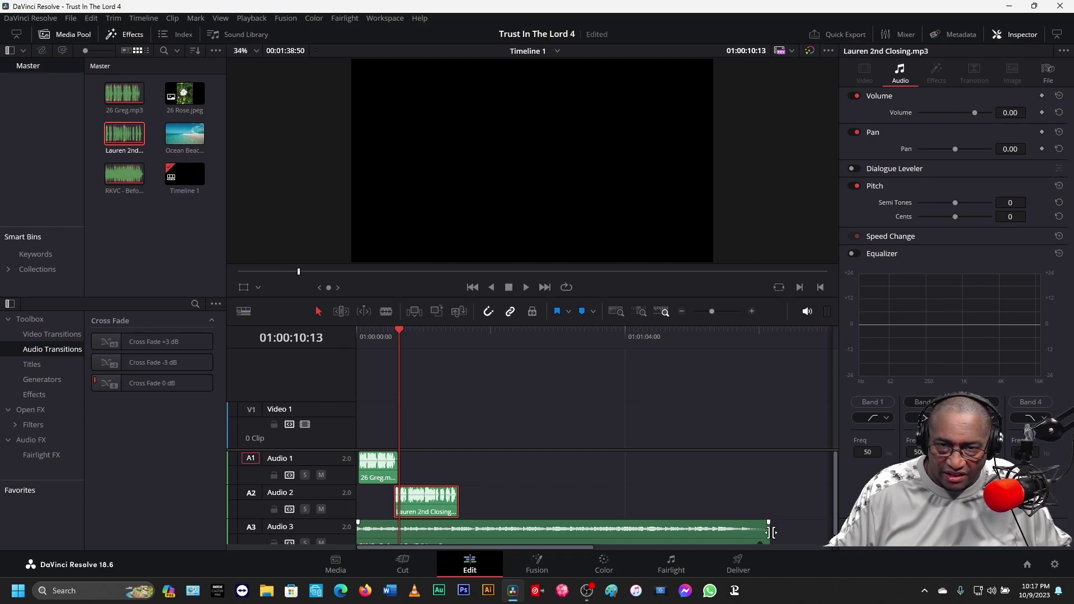
drag(771, 532, 461, 535)
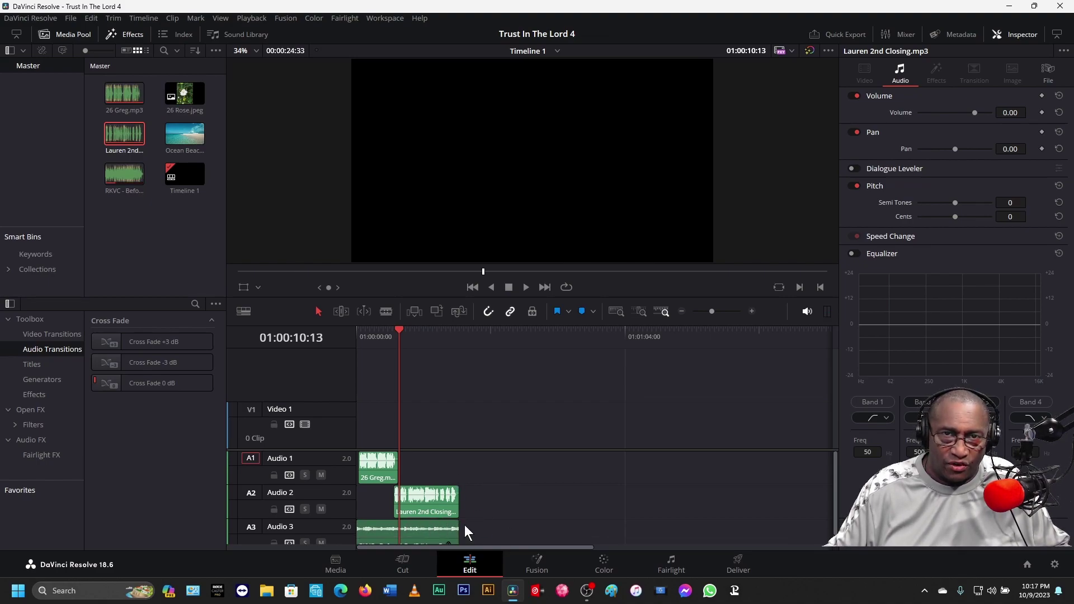
click(441, 330)
key(space)
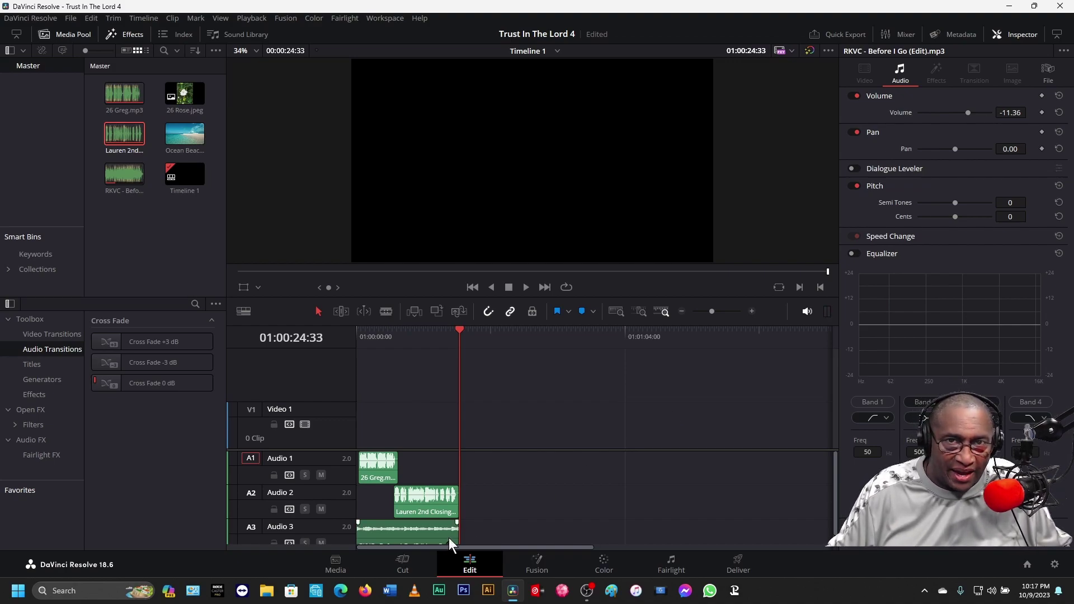
click(751, 310)
click(751, 311)
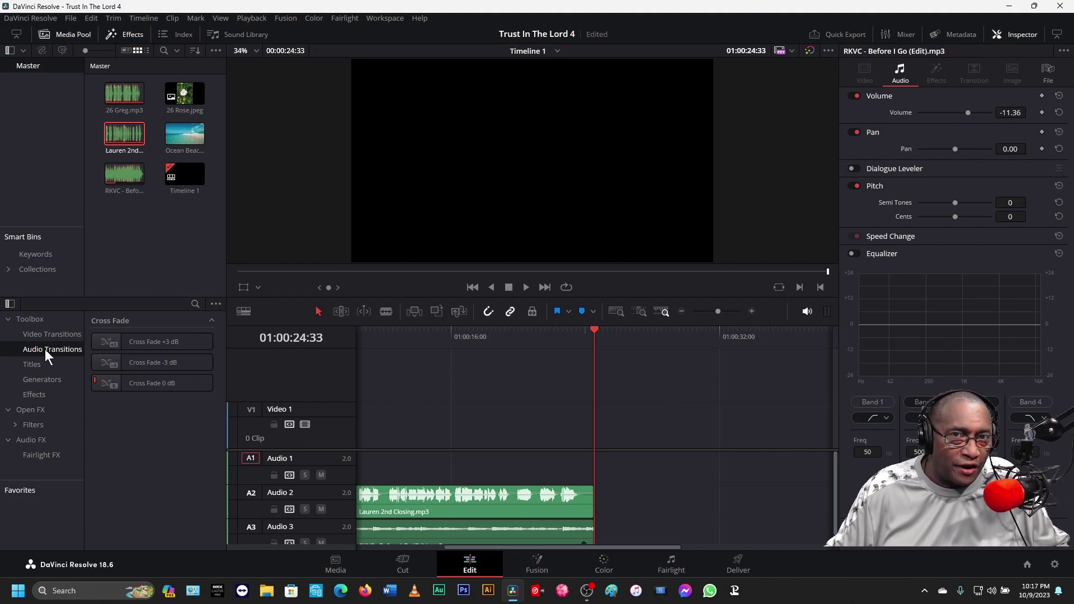
Step: Add a Cross Fade 0 dB transition to the end of the RKVC music and preview it
click(153, 384)
drag(153, 383, 582, 526)
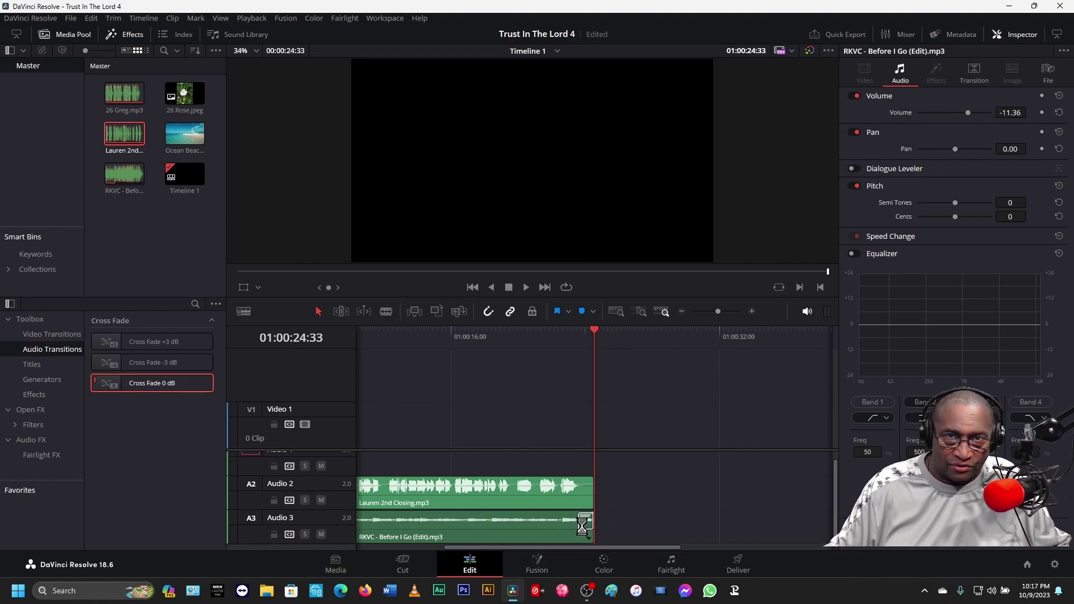
click(535, 330)
key(space)
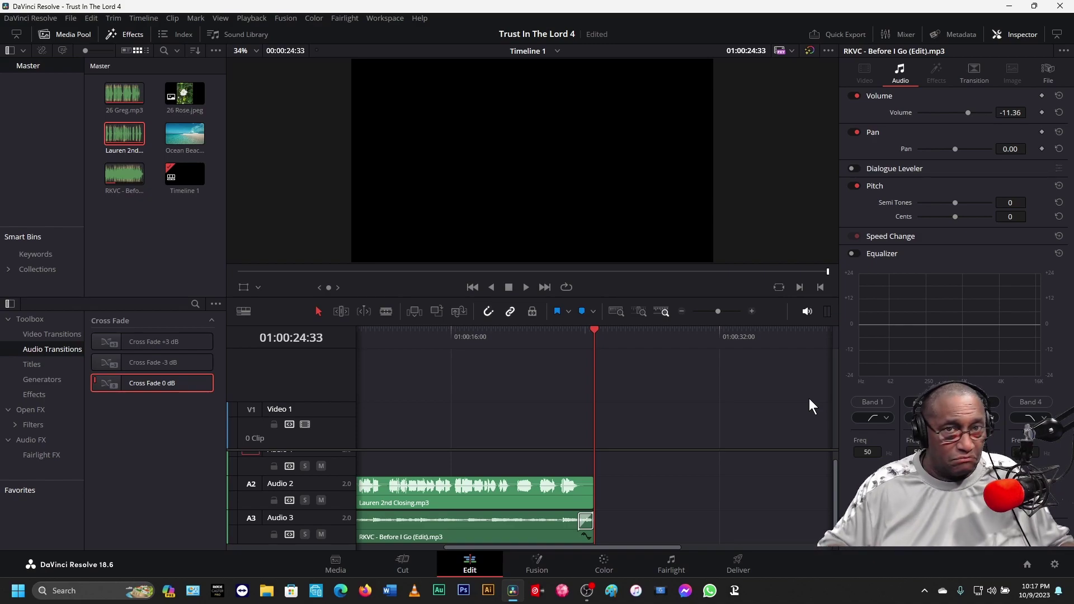
Step: Play the whole audio edit from the start and rewind to the beginning
click(683, 312)
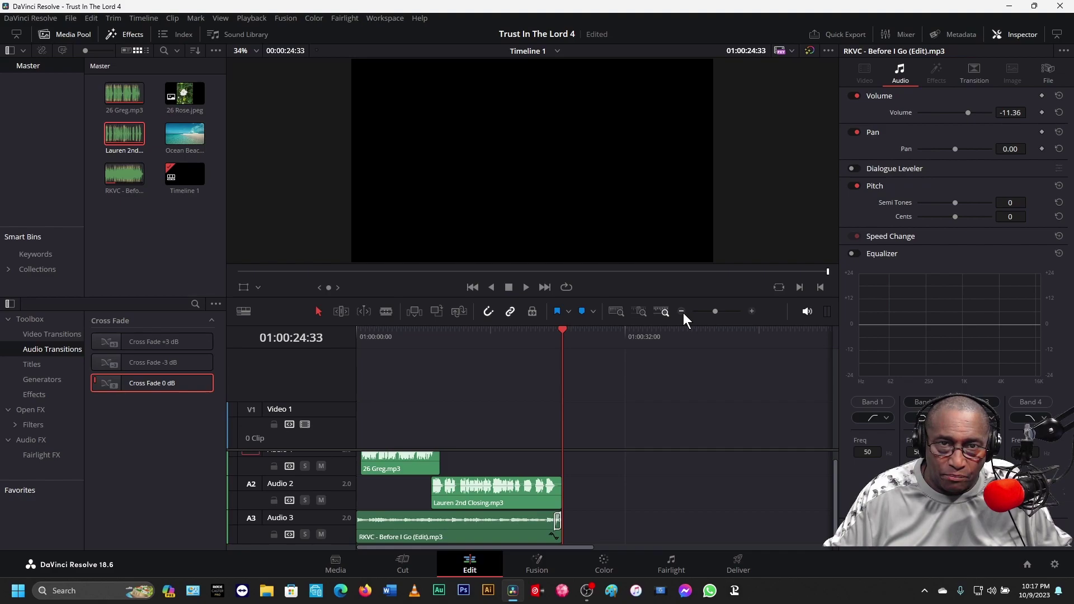
key(Home)
key(space)
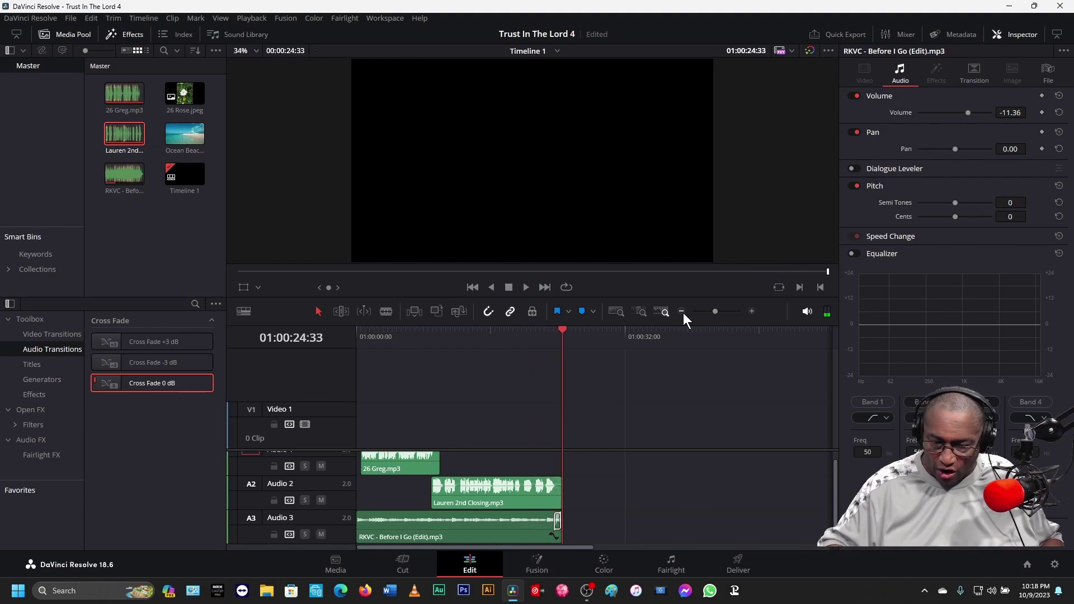
key(Home)
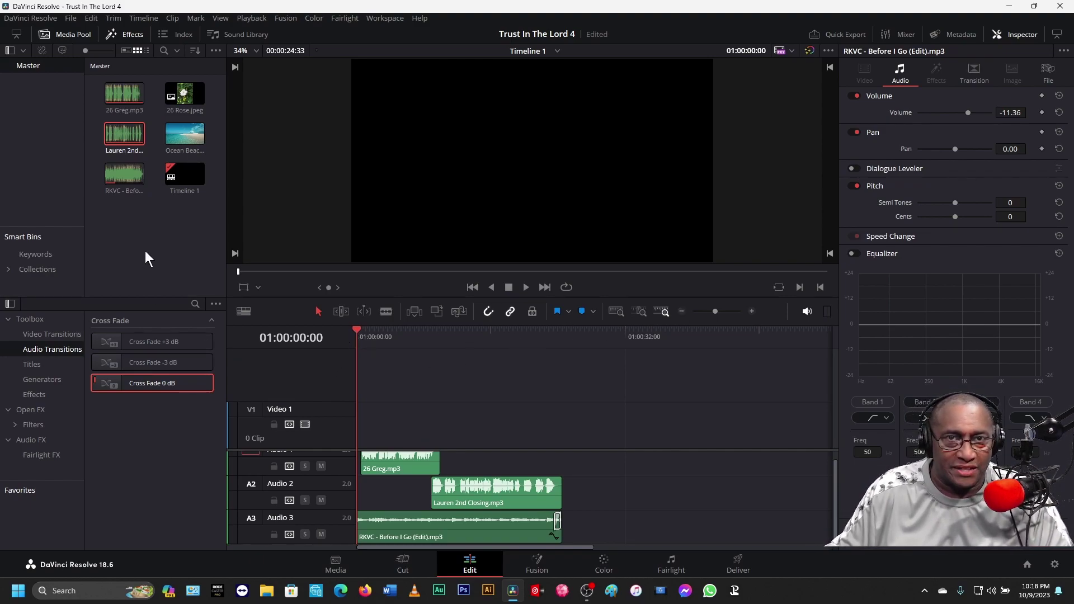
Step: Place Ocean Beach (2).mp4 on Video 1 at 01:00:00:00 and scrub through it
click(190, 143)
drag(182, 139, 667, 426)
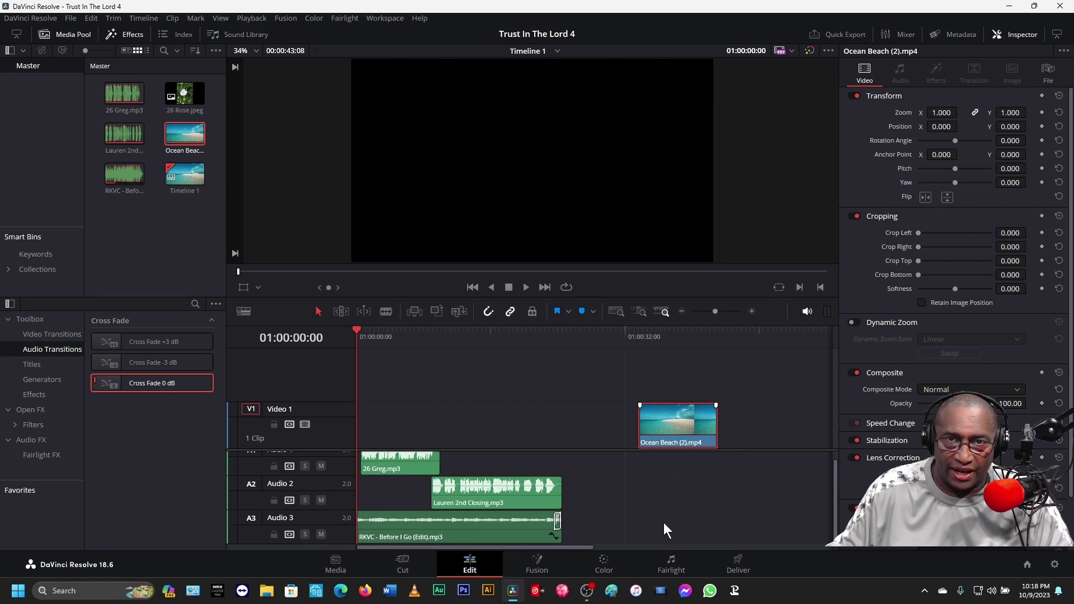
drag(661, 425, 352, 429)
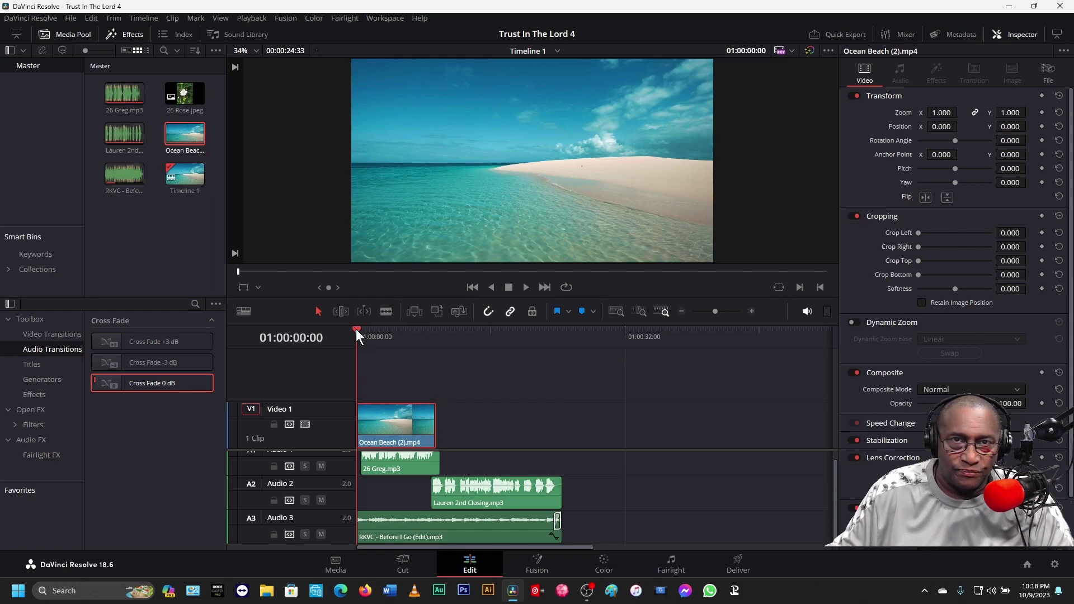
click(435, 430)
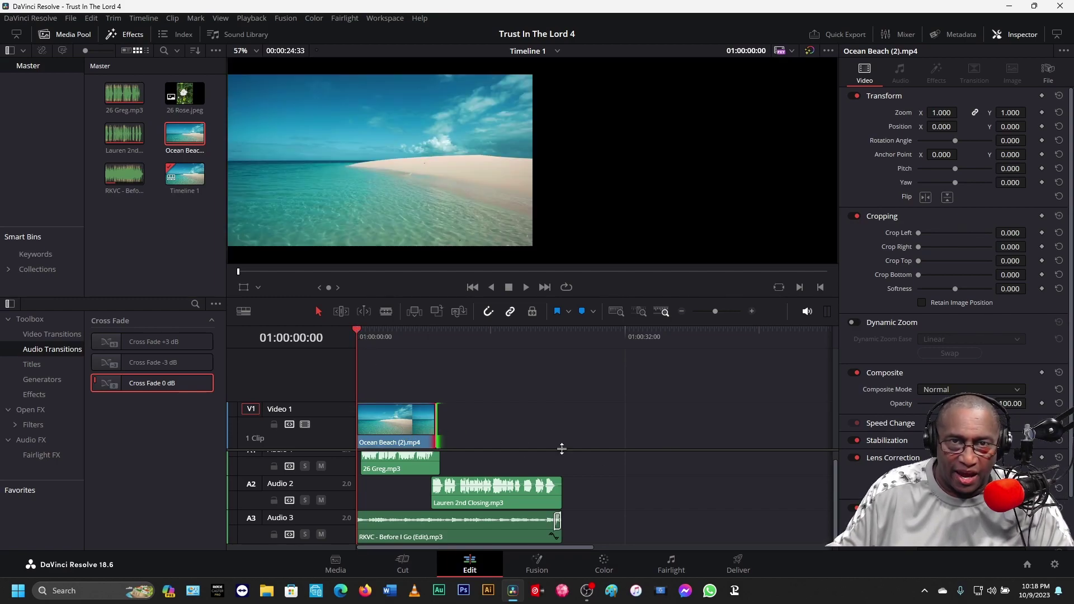
click(556, 437)
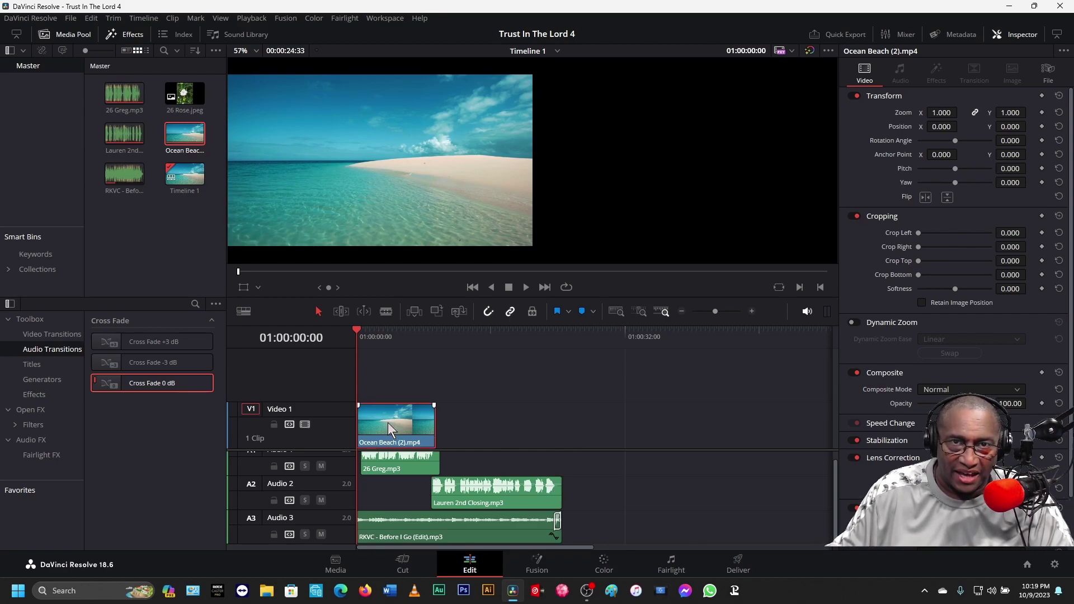
drag(357, 328, 435, 344)
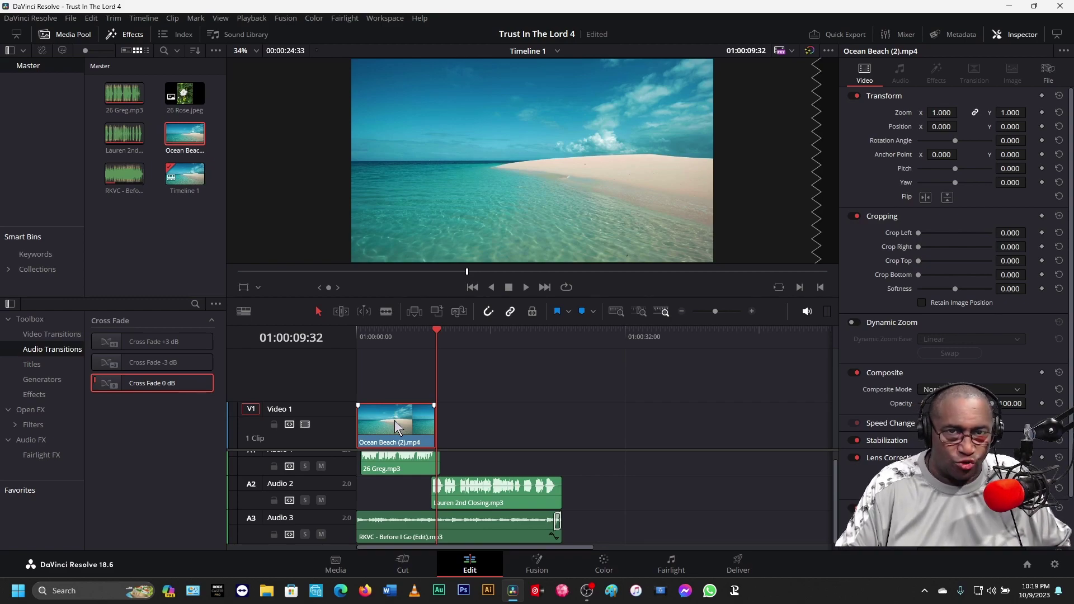
Step: Add two more Ocean Beach copies on V1 and trim the third to end with the audio
key(ctrl+v)
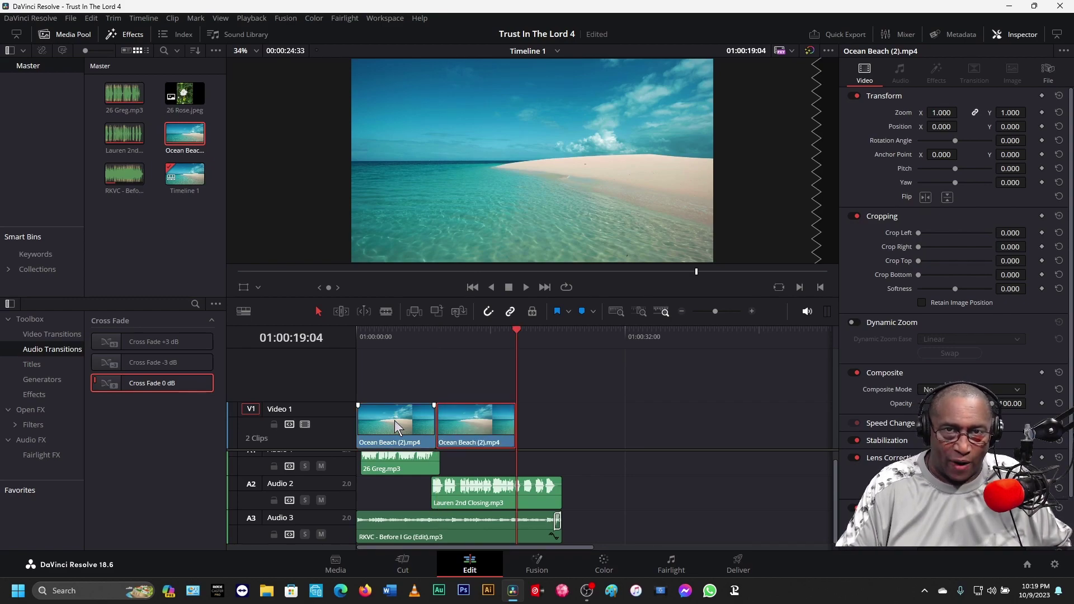
key(ctrl+v)
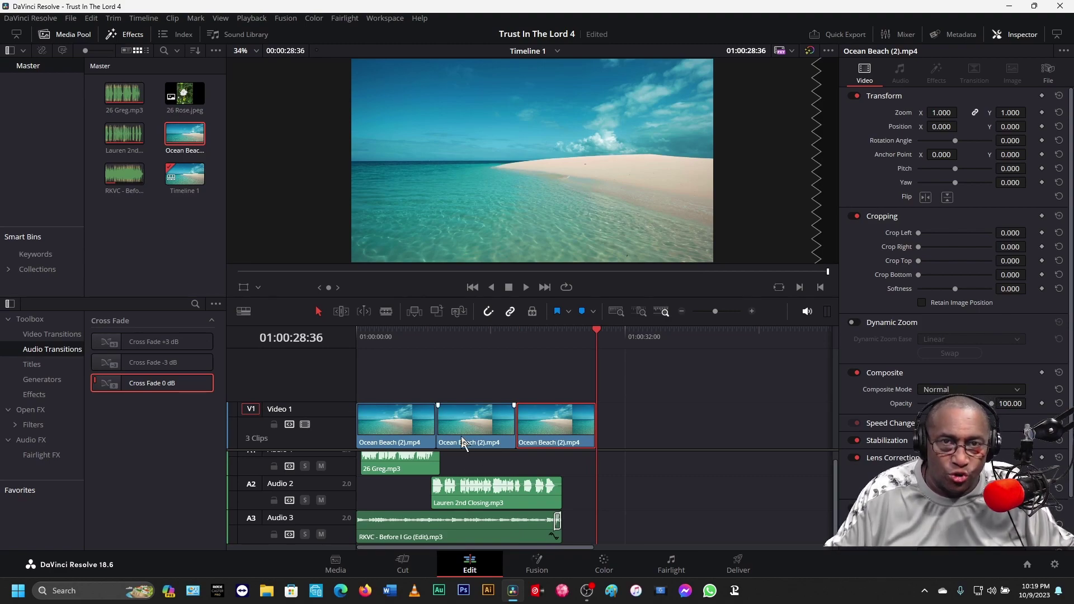
click(549, 386)
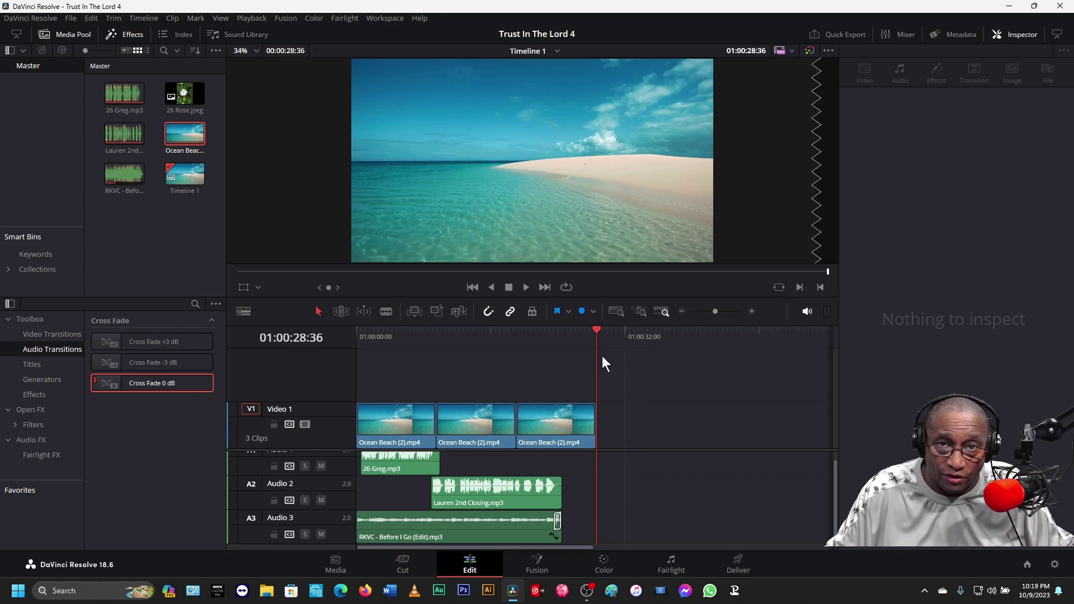
drag(595, 330, 497, 340)
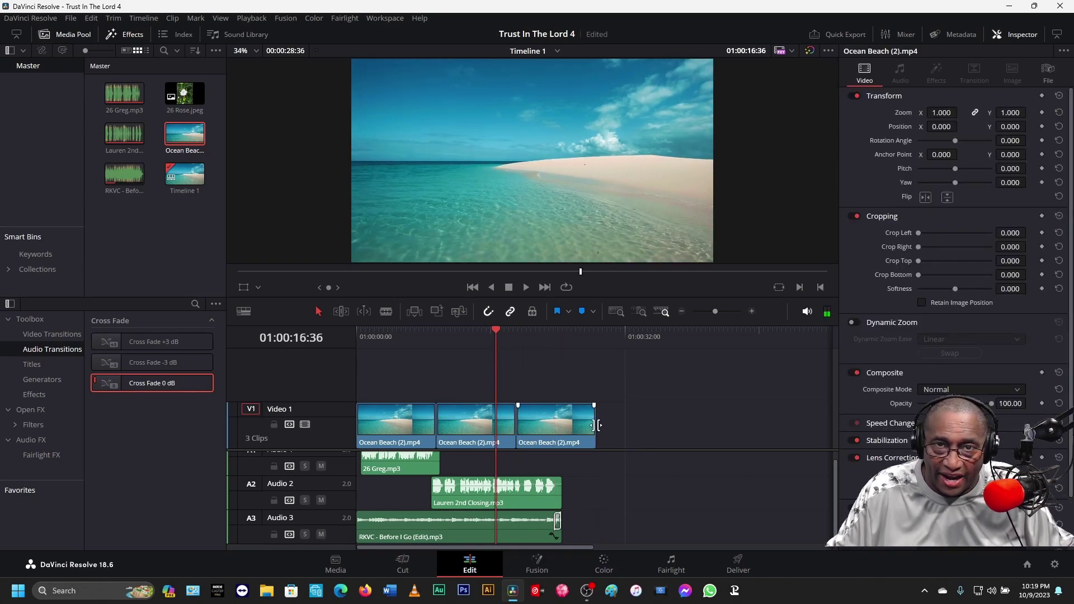
drag(596, 425, 561, 426)
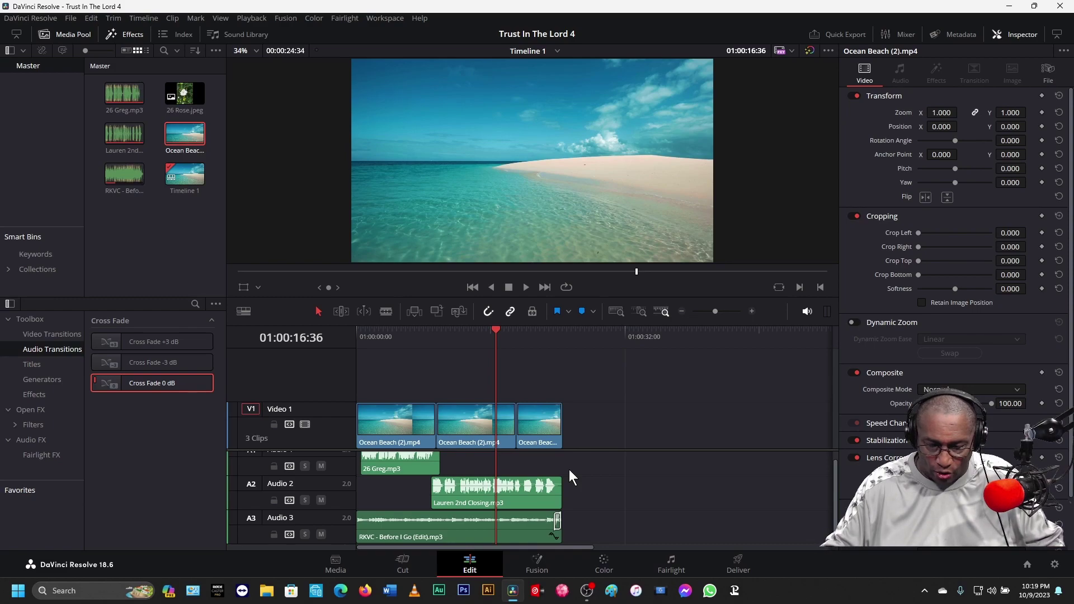
Step: Play the edit back from the start, then stop and rewind to the beginning
key(Home)
key(space)
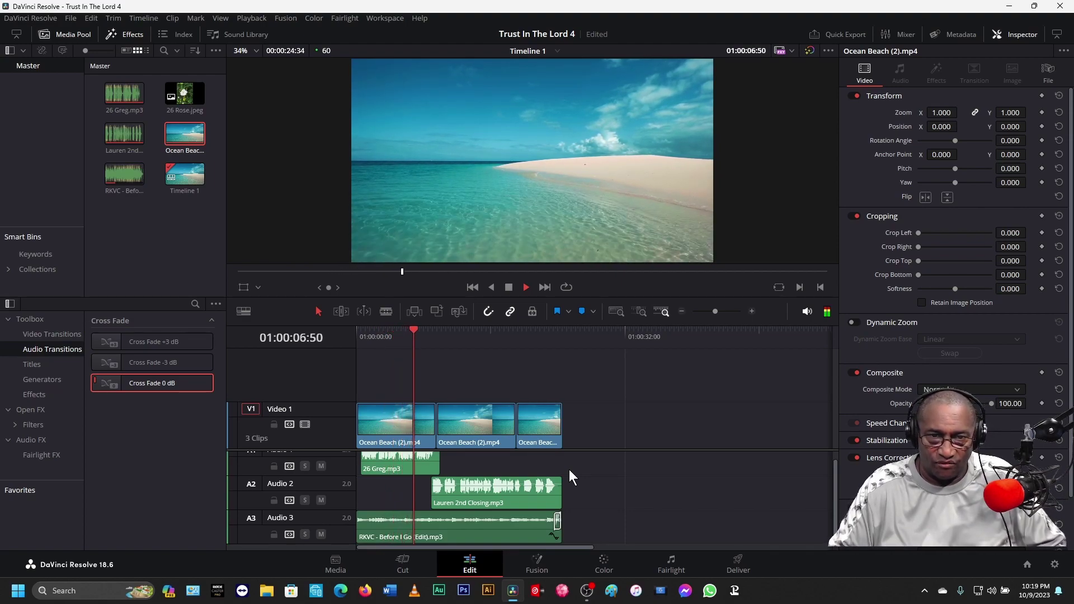
key(space)
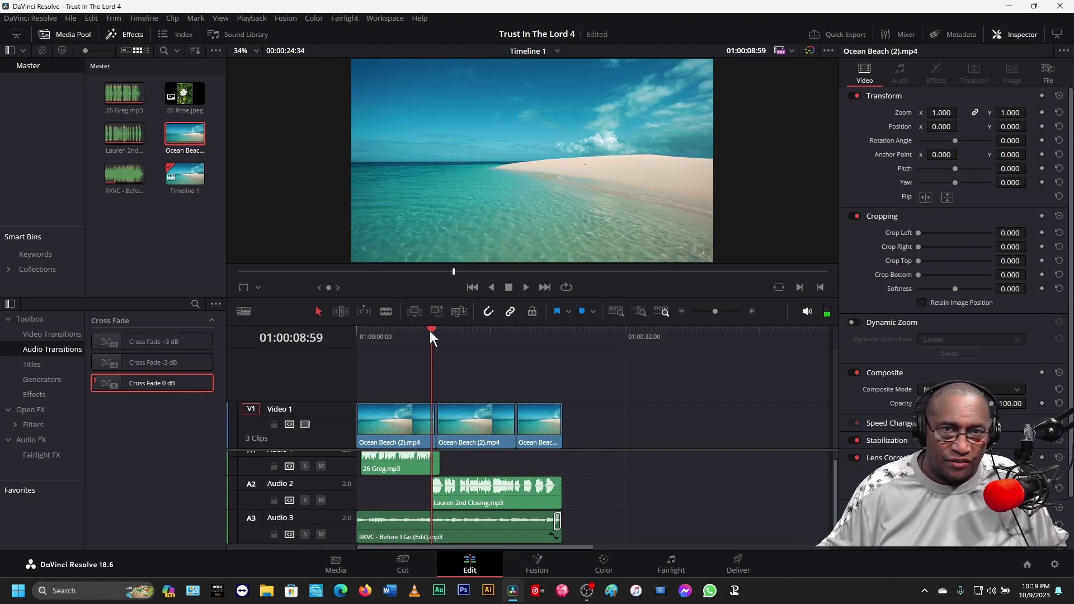
key(Home)
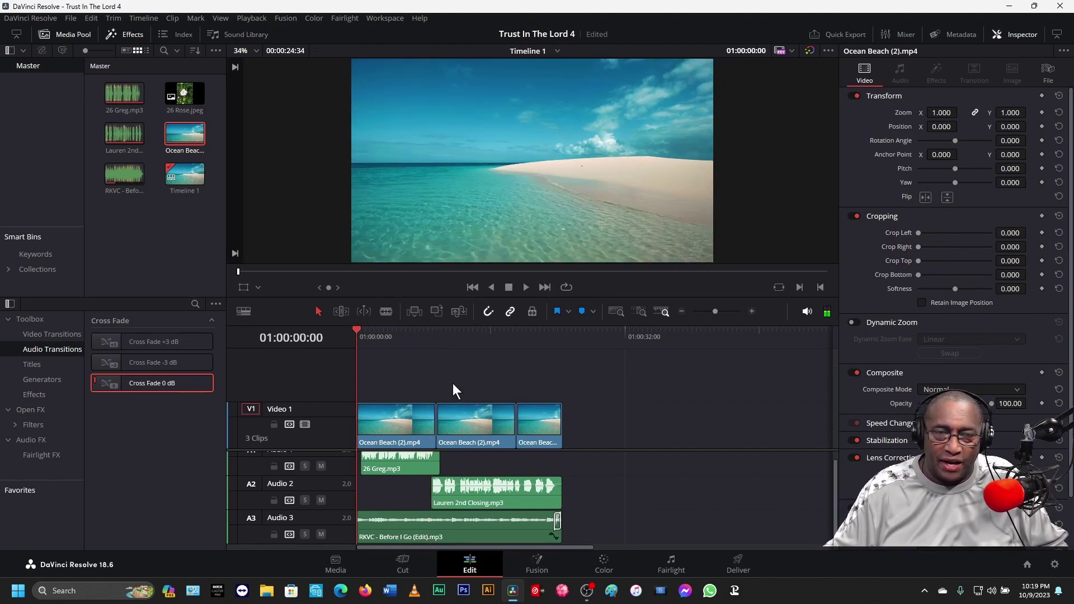
Step: Place 26 Rose.jpeg on V2 across the whole edit and shift it to Position X -1331
drag(185, 93, 347, 386)
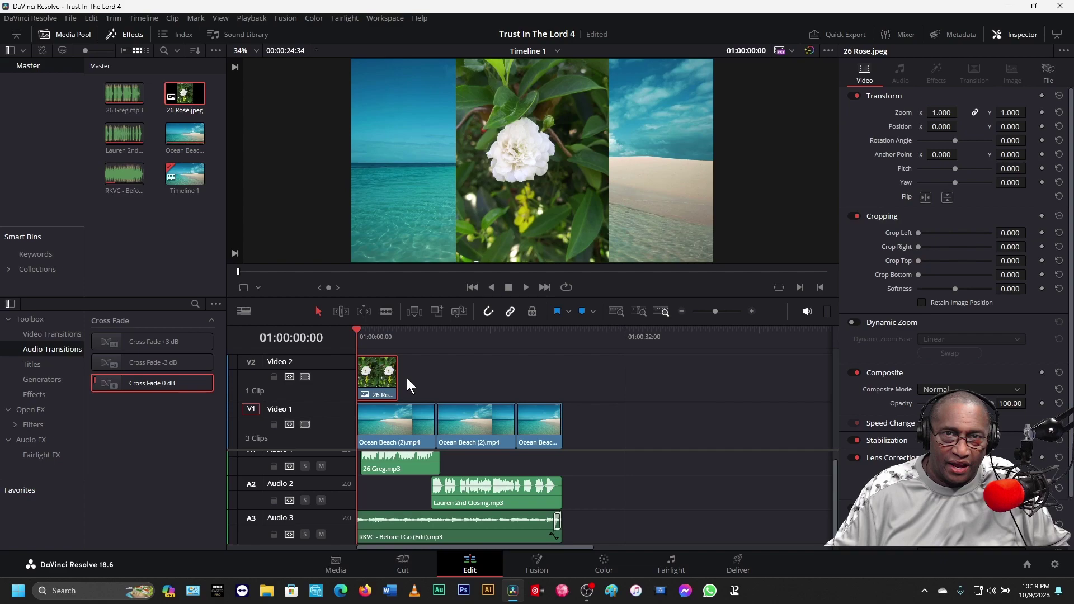
drag(399, 380, 561, 376)
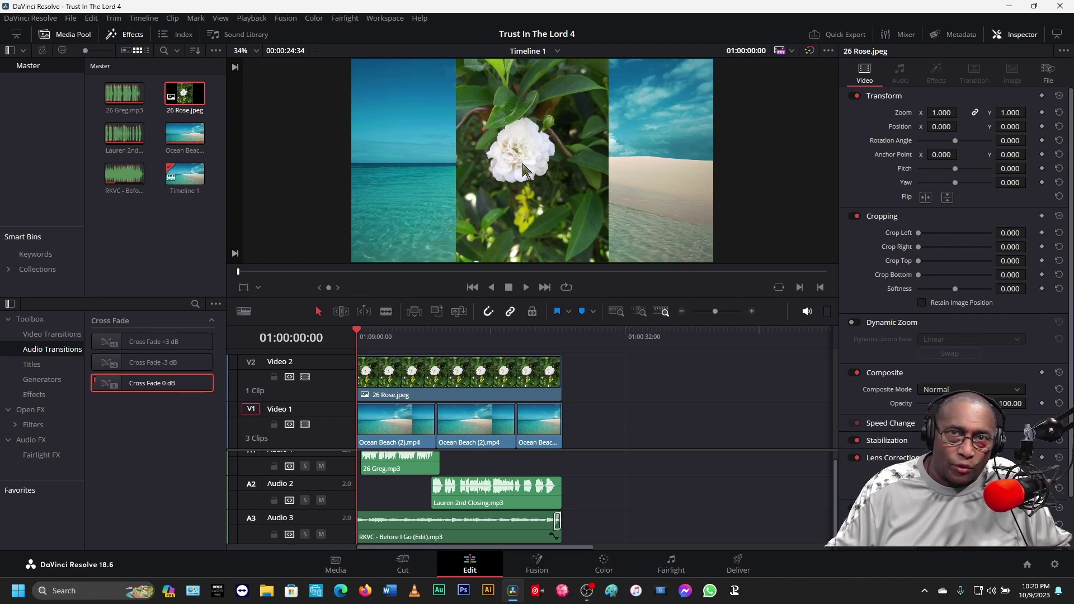
click(457, 380)
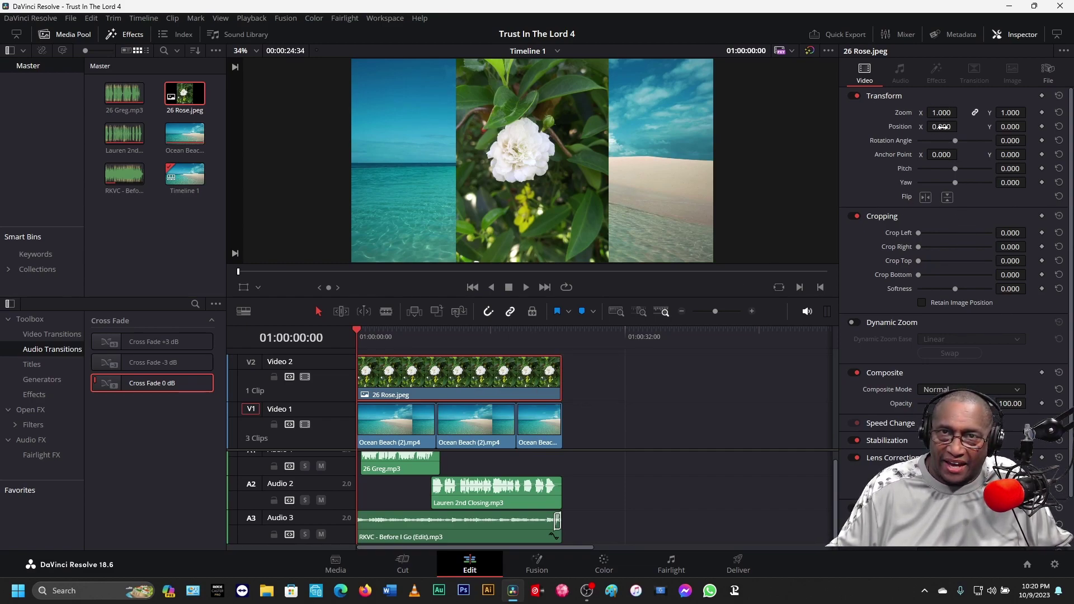
drag(941, 127, 866, 126)
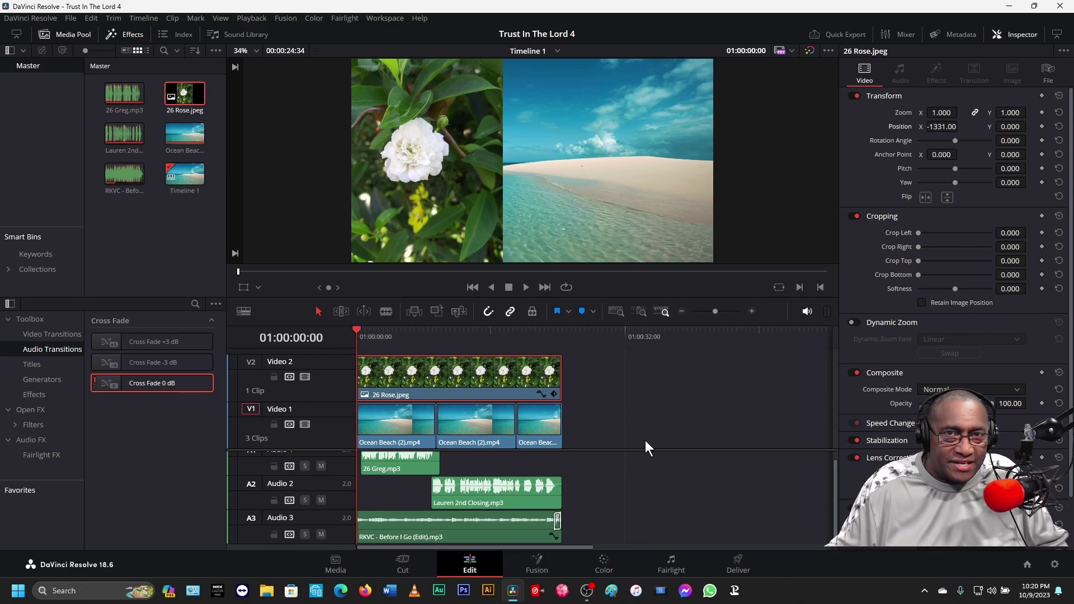
Step: Drag a Text+ title from Titles onto Video 3, extend it to the timeline end, and select it
click(31, 367)
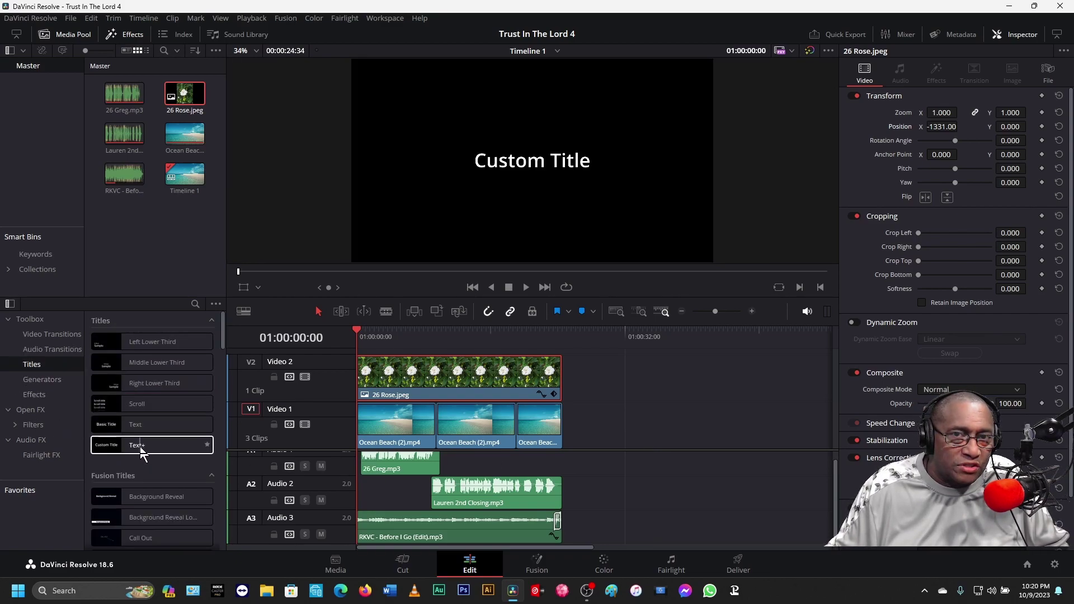
click(140, 448)
drag(140, 452, 359, 376)
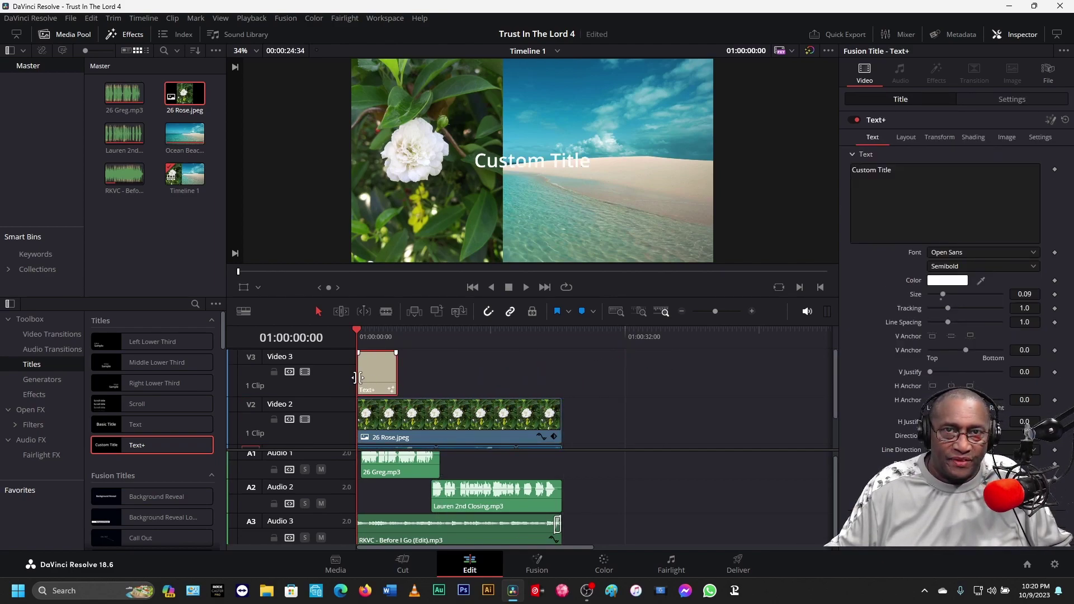
drag(393, 373, 560, 379)
click(398, 369)
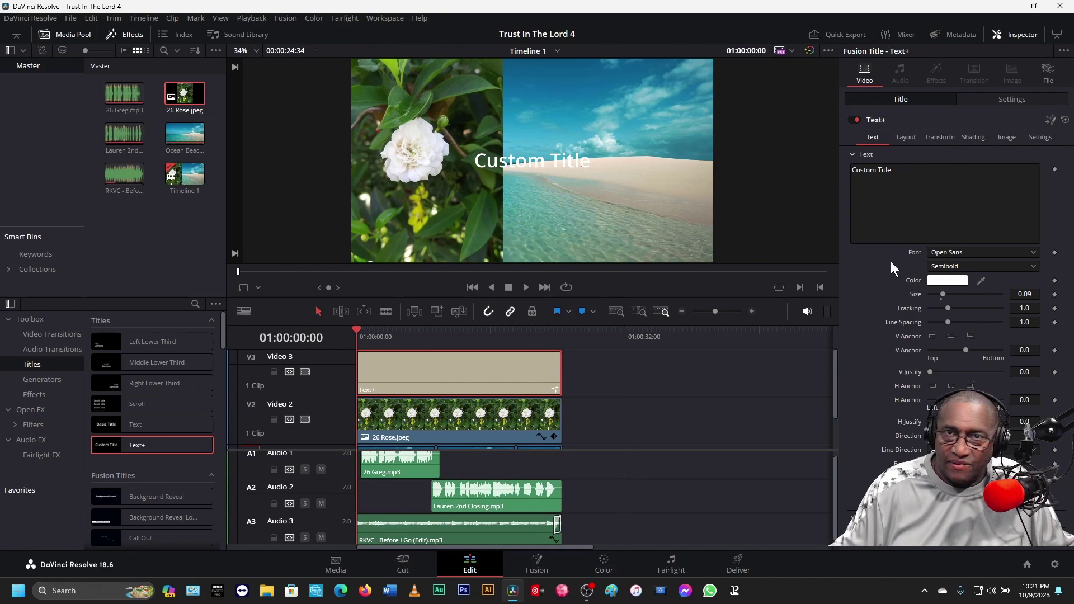
Step: Replace the 'Custom Title' placeholder in the Text+ text field with 'Rose'
click(905, 170)
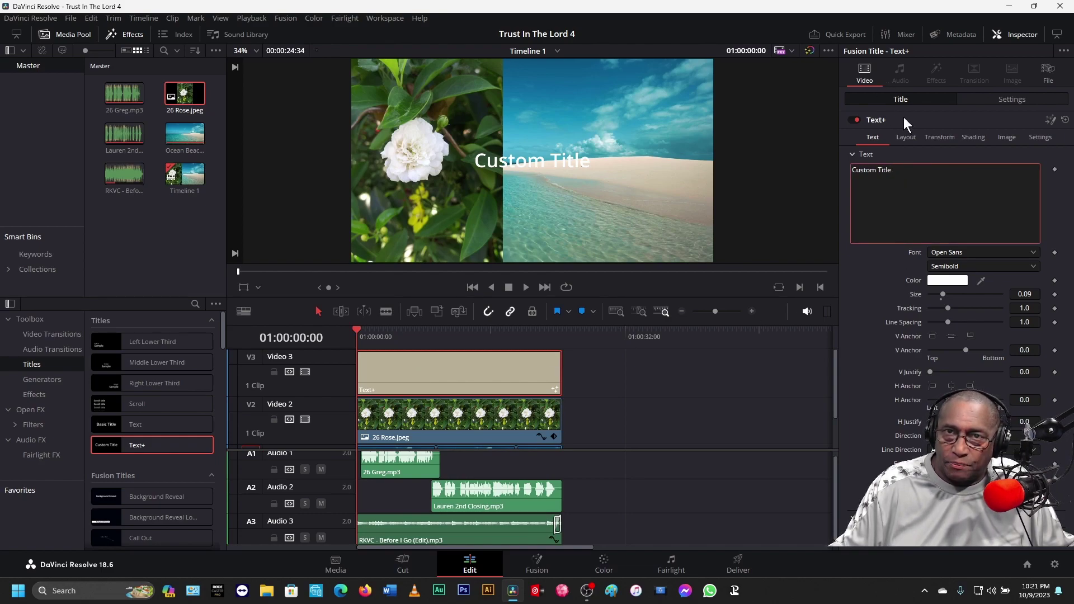
drag(893, 170, 826, 165)
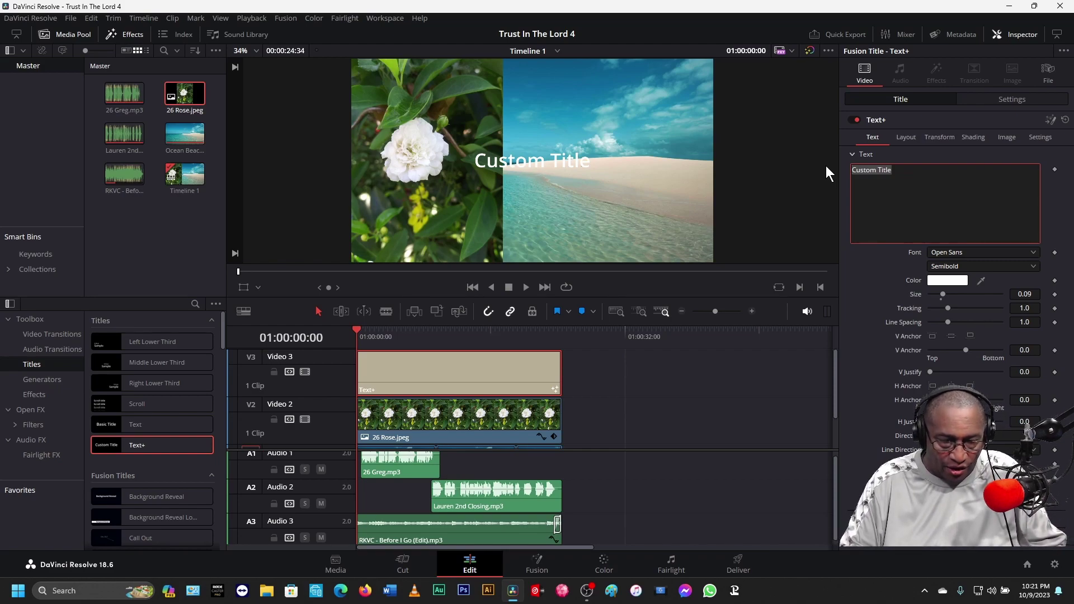
text(Rose)
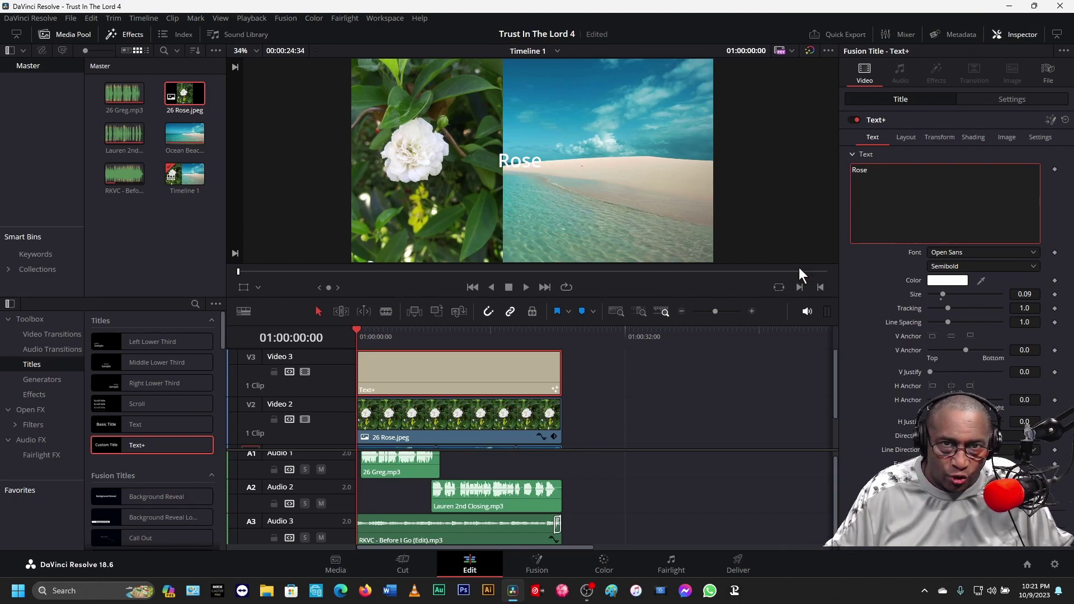
Step: Open 26 Scripture Text.docx in Word, select the 'Prov. 3:5-6' reference, then close Word
click(390, 590)
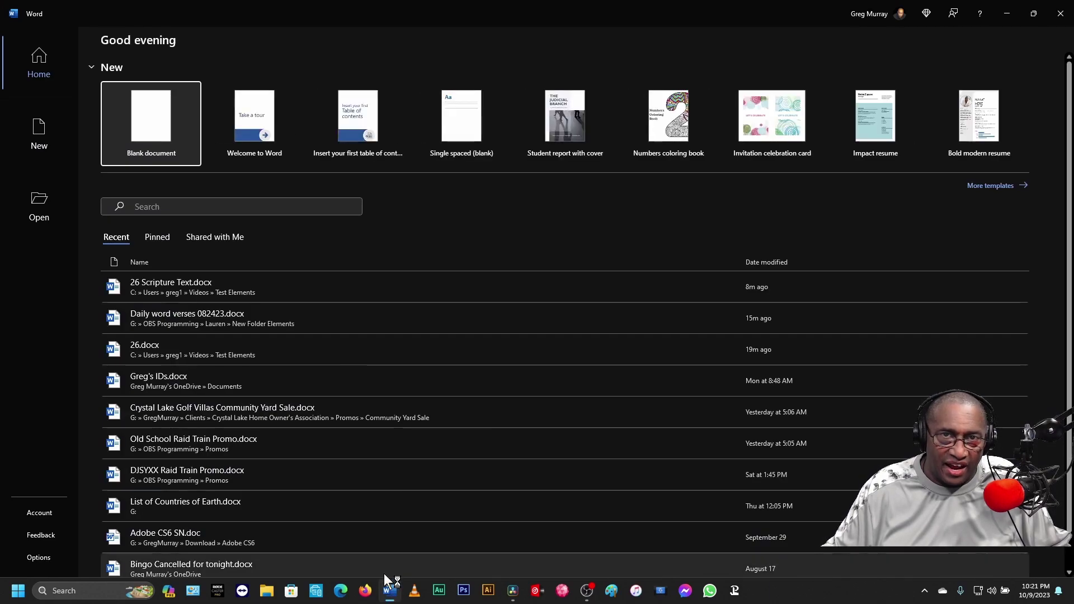
click(209, 290)
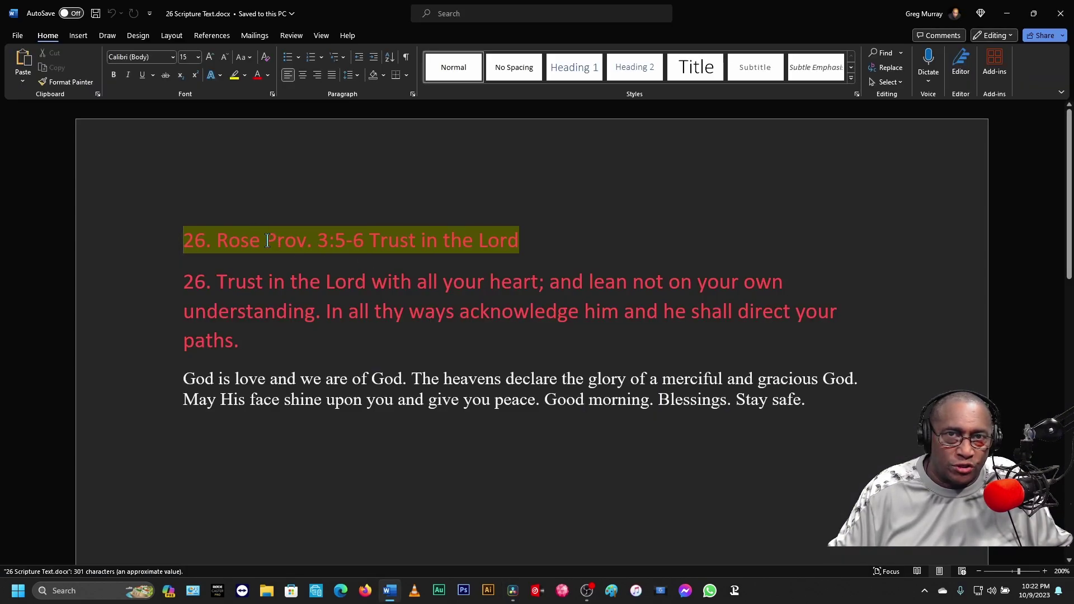
drag(265, 240, 369, 240)
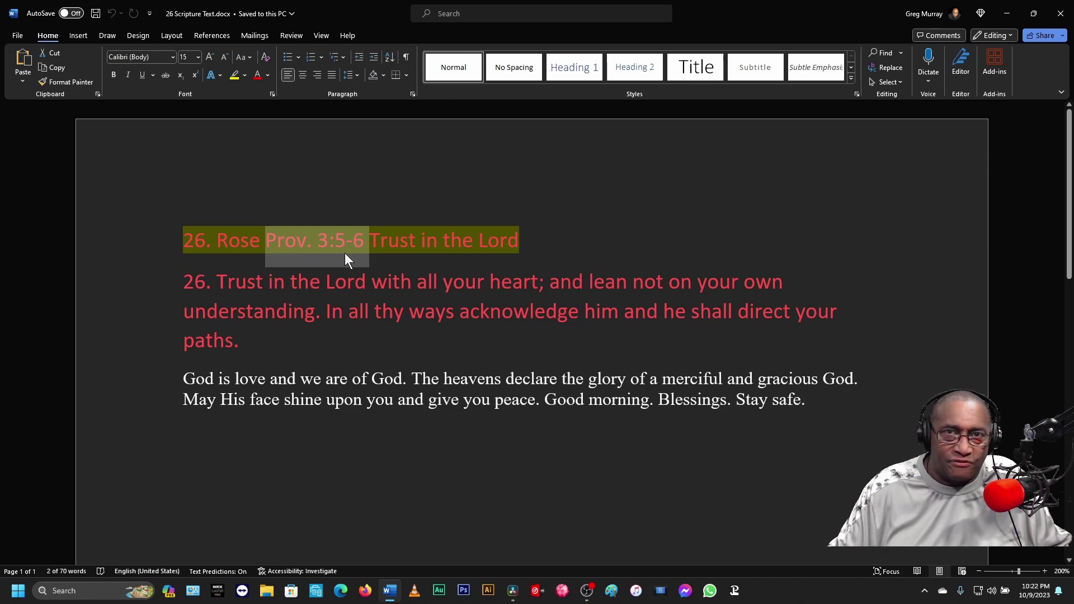
click(1059, 17)
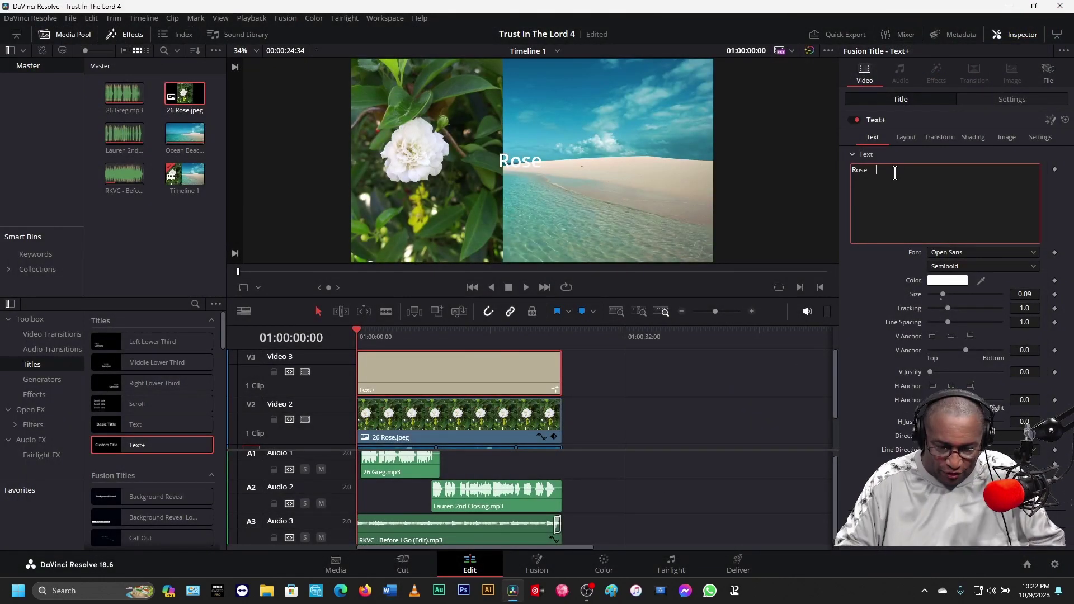
Step: Add 'Prov. 3:5-6' after Rose in the title text
text(Prov)
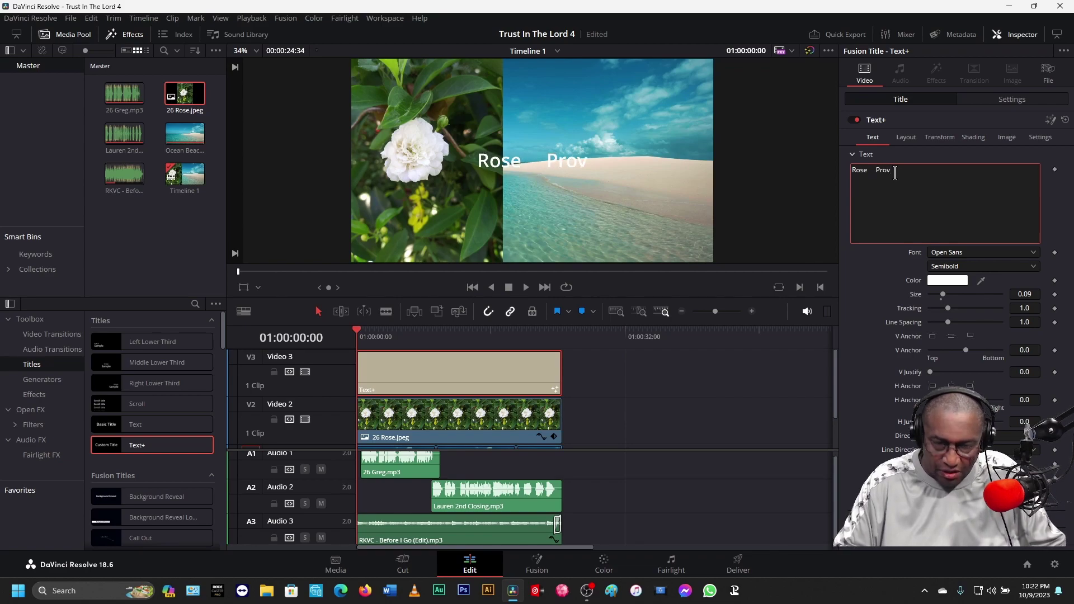
text(. 3:)
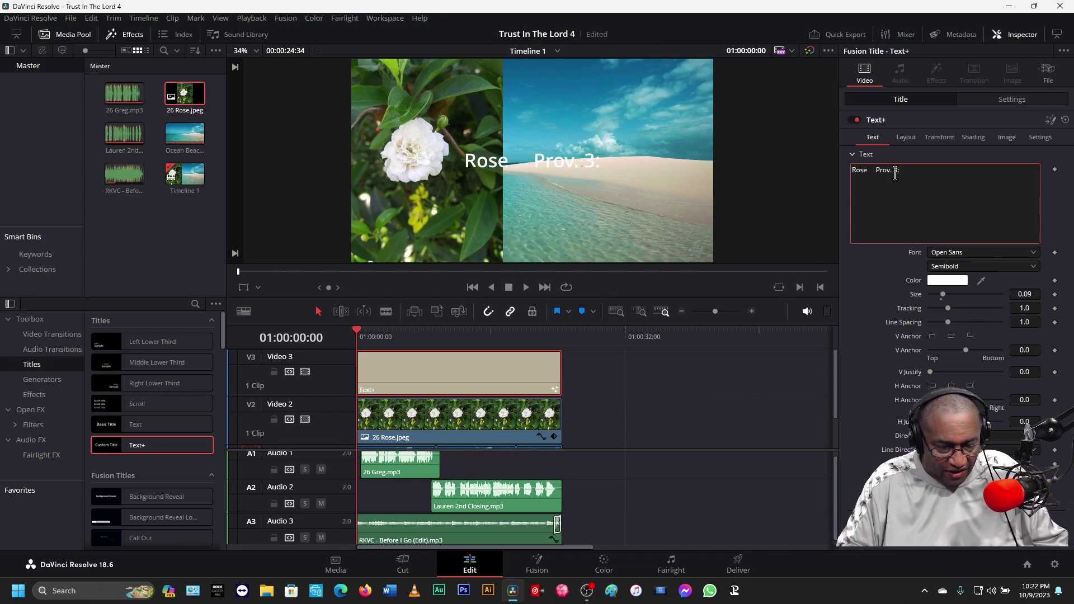
text(3)
key(BackSpace)
text(5-6)
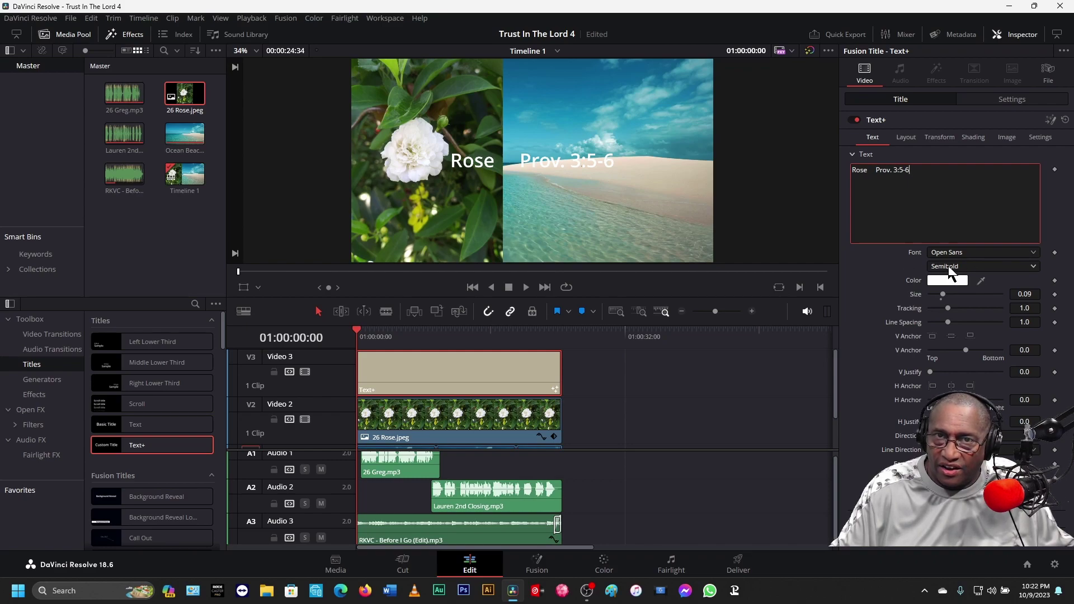
Step: Change the title's font style from Semibold to Extrabold
click(908, 293)
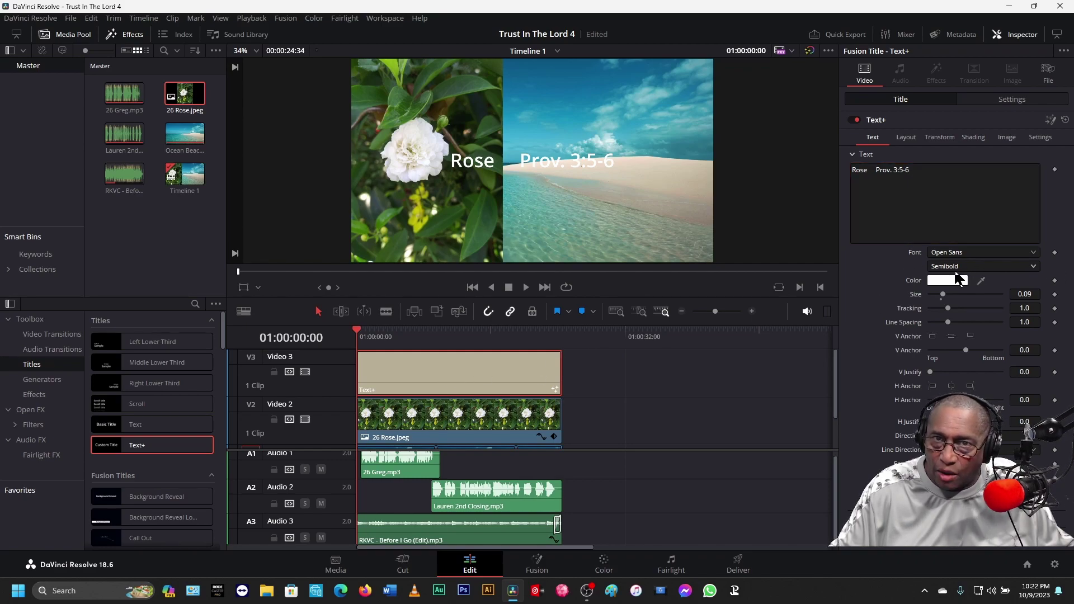
click(954, 267)
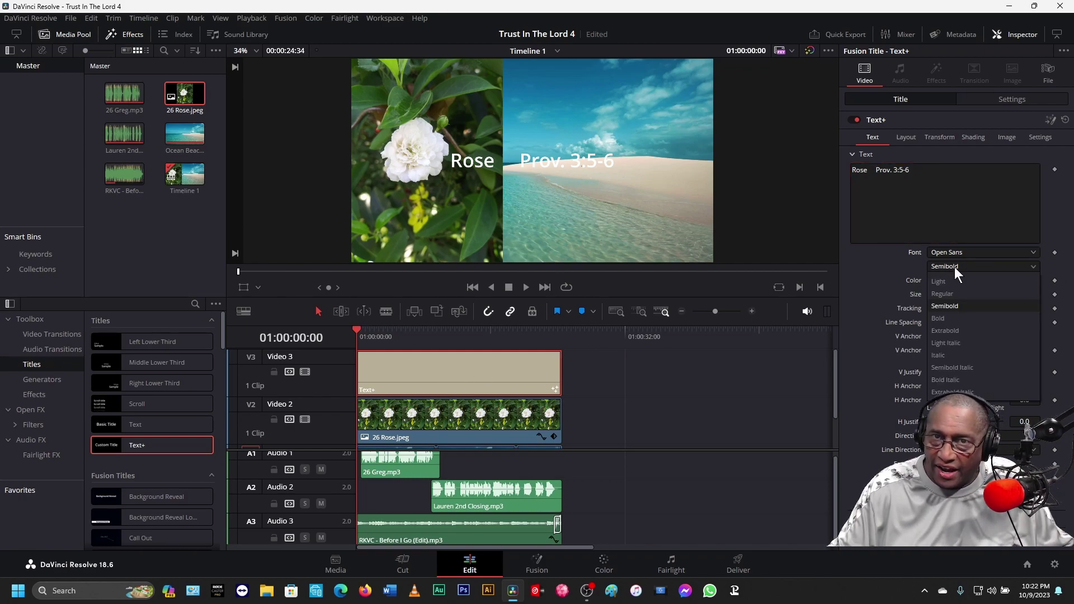
click(957, 331)
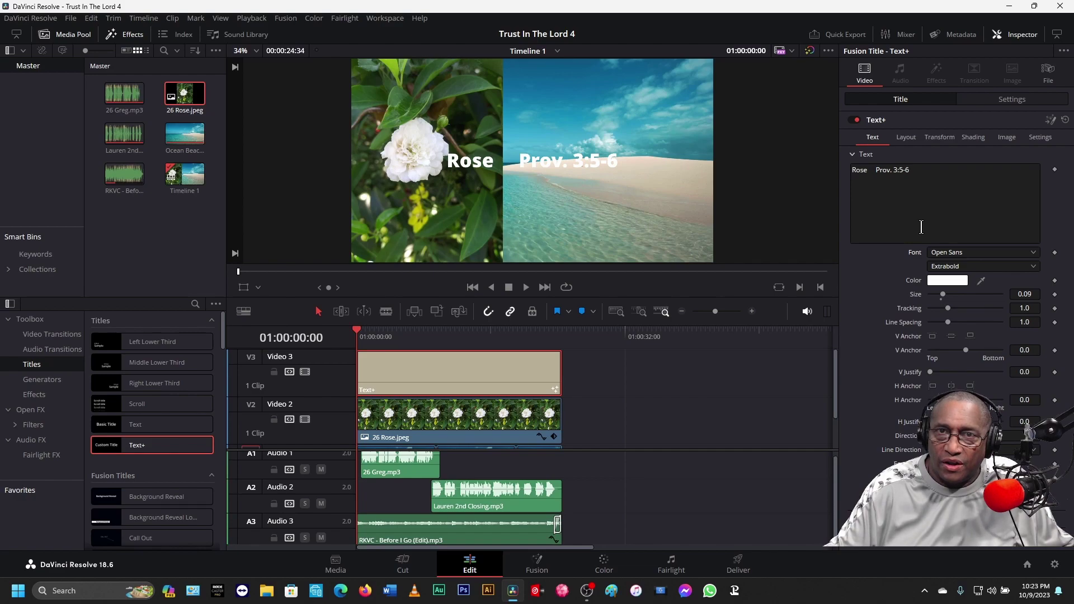
Step: Shrink the title to size 0.063 and move it left toward Position X -553
click(1023, 99)
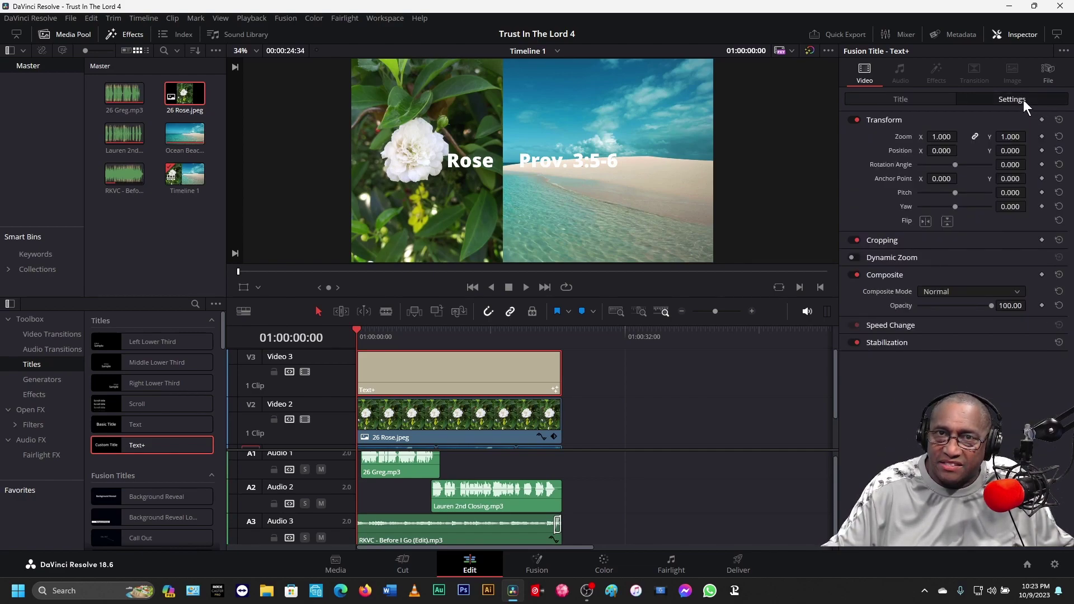
drag(951, 151, 679, 151)
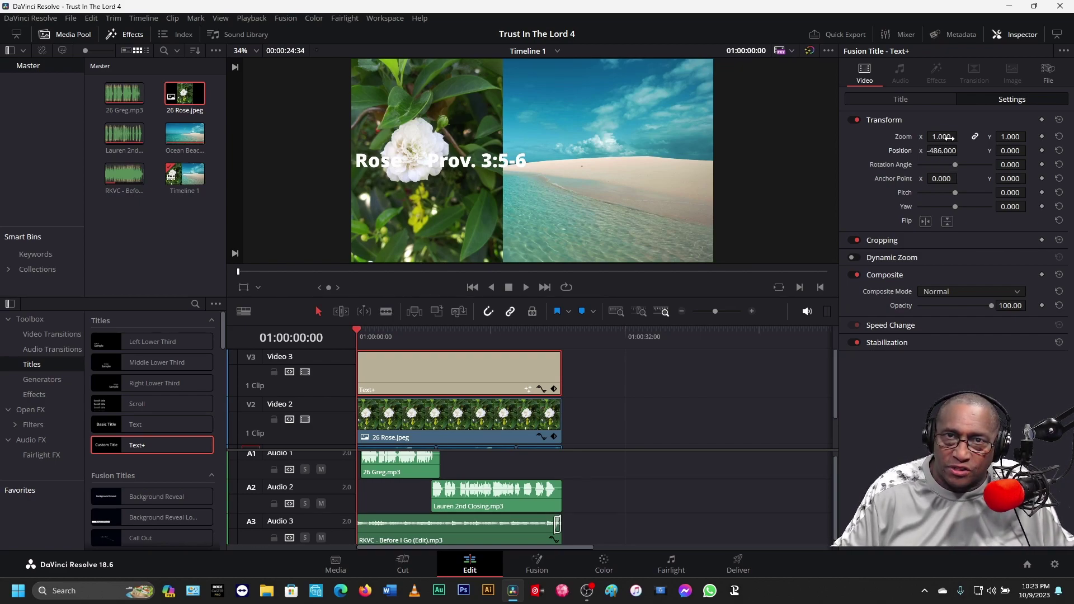
click(908, 99)
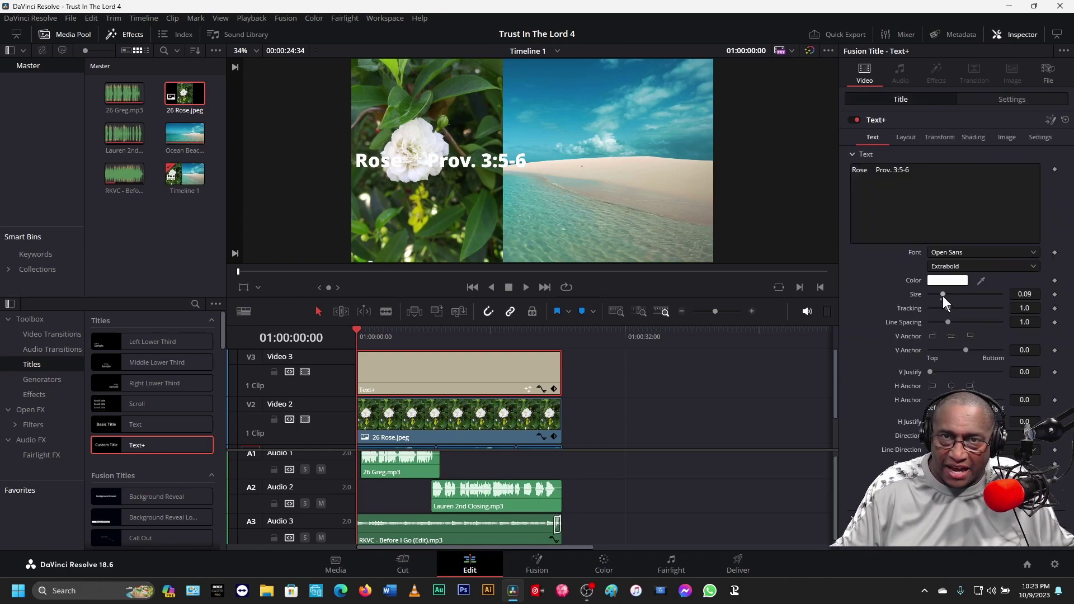
drag(942, 297, 938, 297)
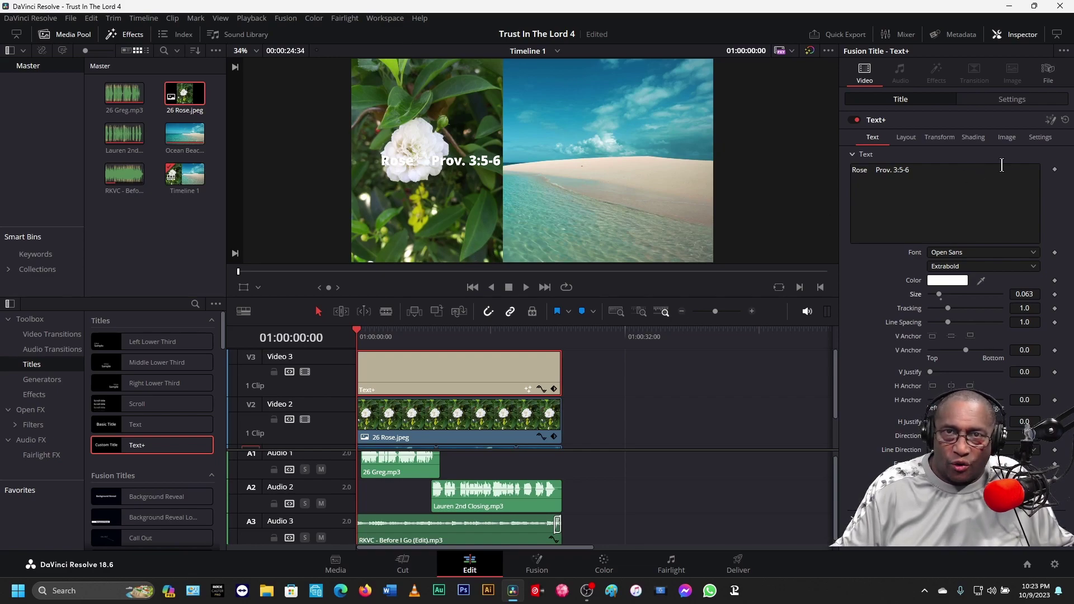
click(1022, 95)
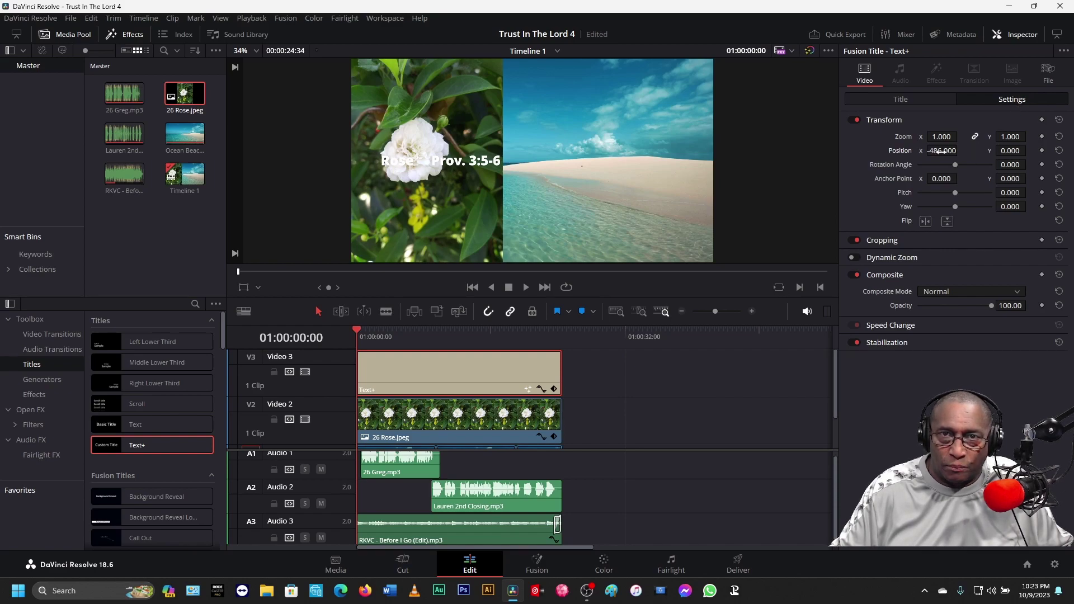
mouse_move(946, 151)
mouse_down()
mouse_move(929, 150)
mouse_move(950, 151)
mouse_move(941, 151)
mouse_up()
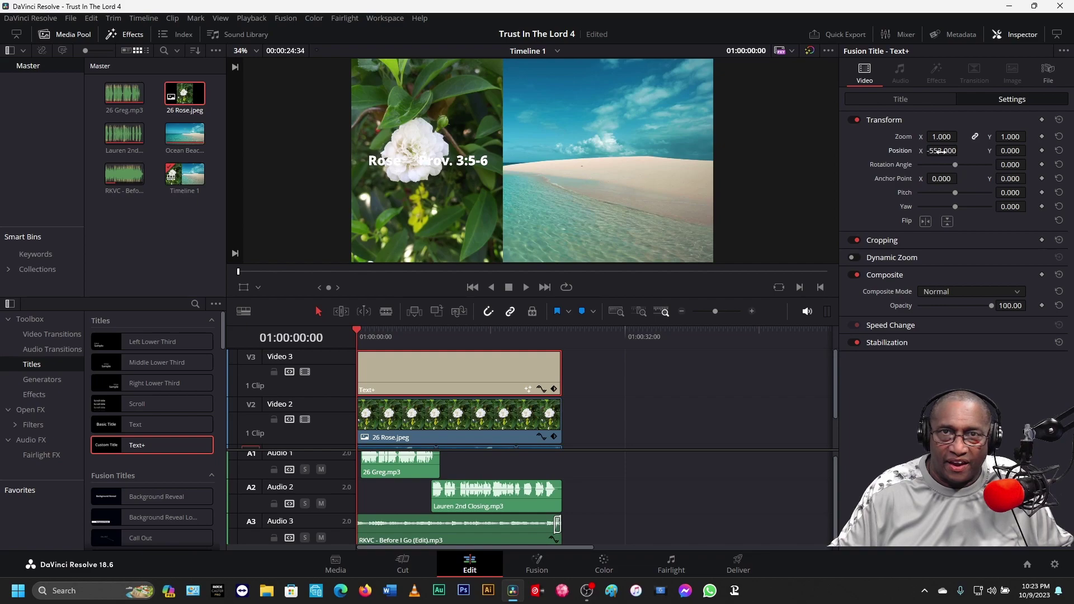
Step: Widen the gap between Rose and Prov., move the title down to Y -444, and save
click(901, 99)
click(870, 172)
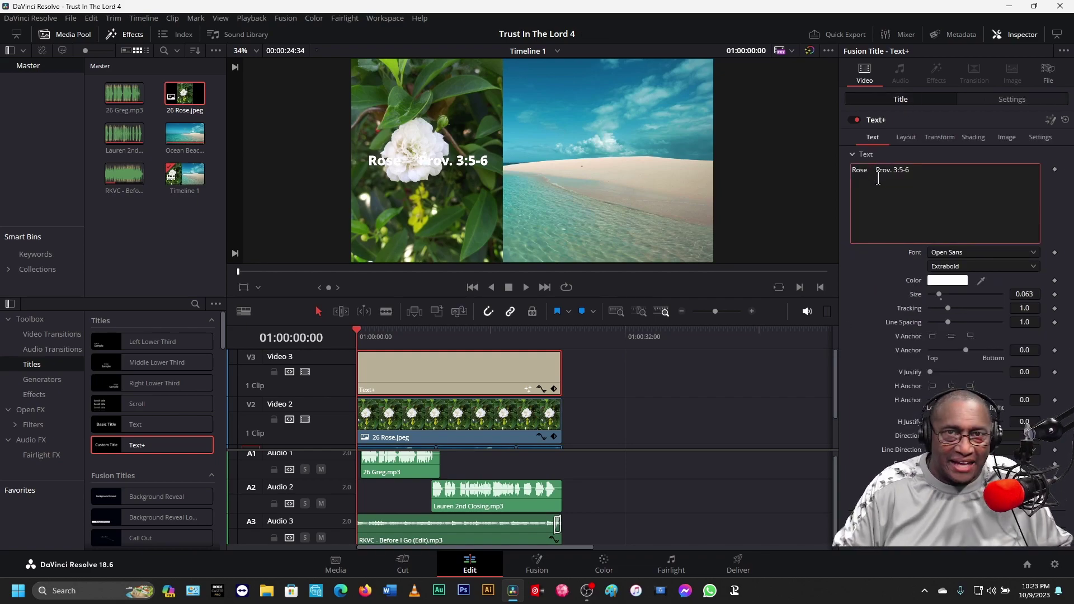
key(ctrl+s)
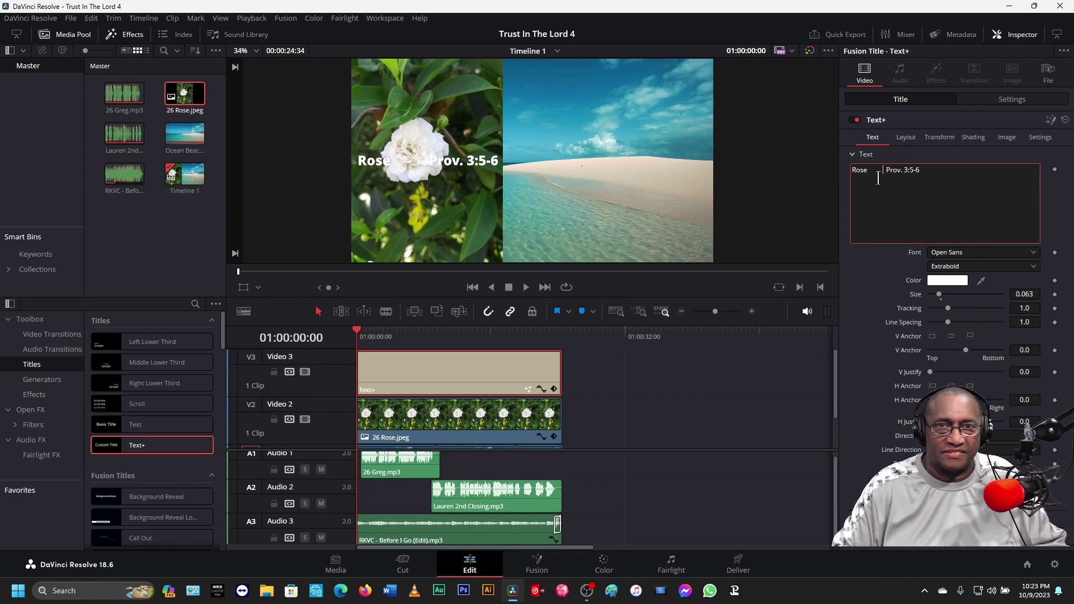
click(1025, 99)
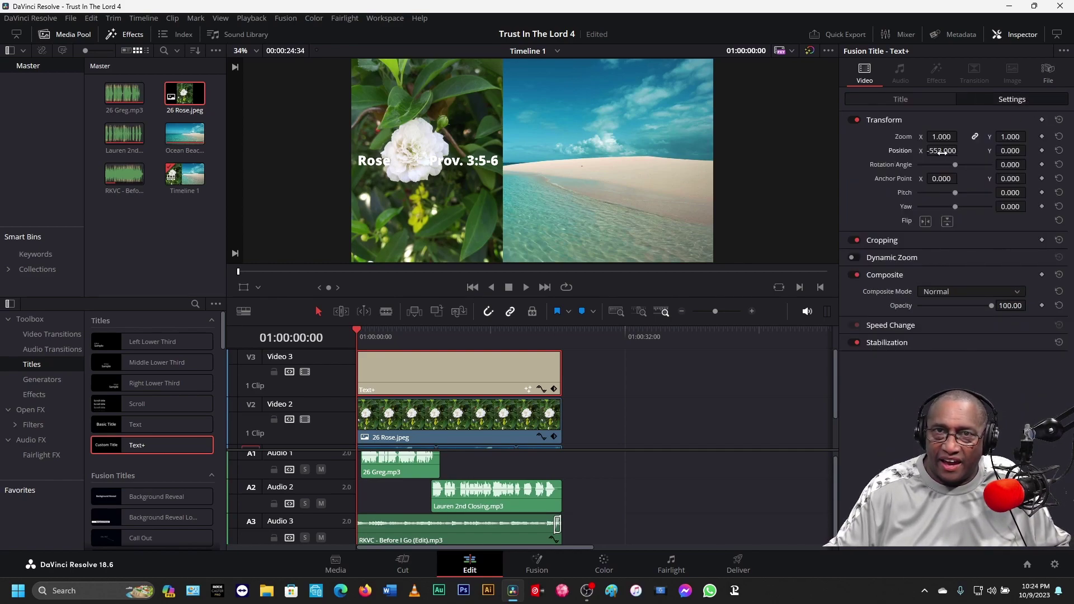
drag(1010, 150, 979, 150)
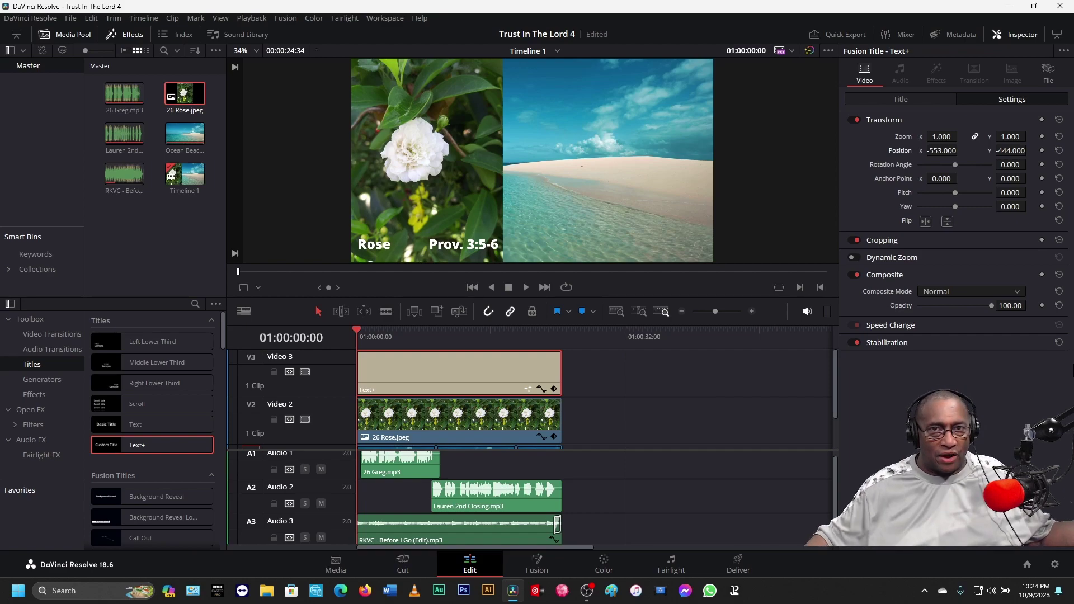
key(ctrl+s)
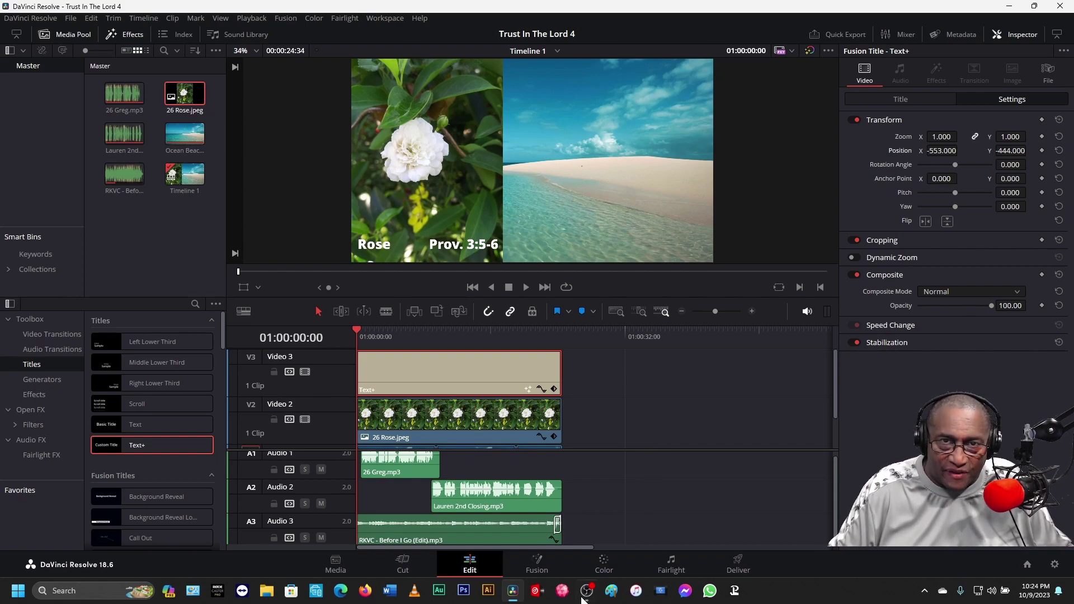
Step: Open 26 Scripture Text.docx in Word from the Recent list
click(390, 590)
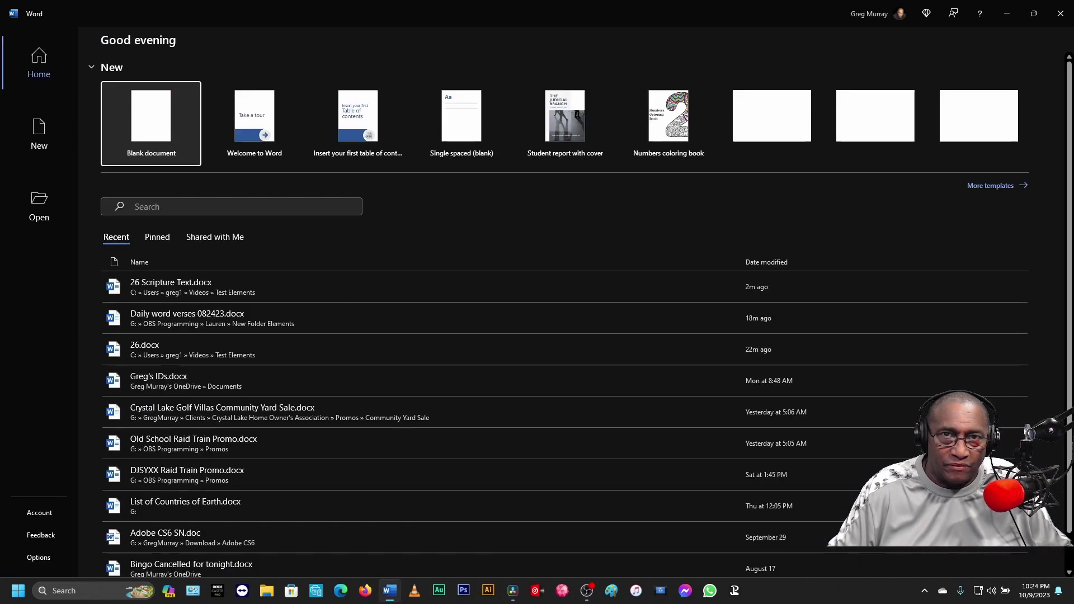
click(232, 287)
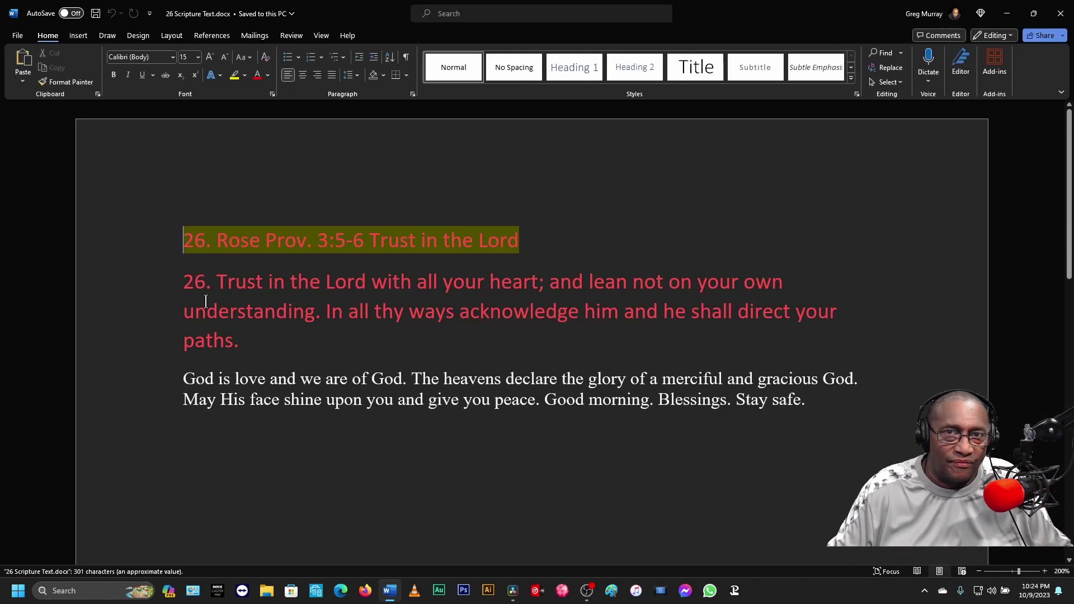
drag(216, 277, 246, 347)
click(247, 451)
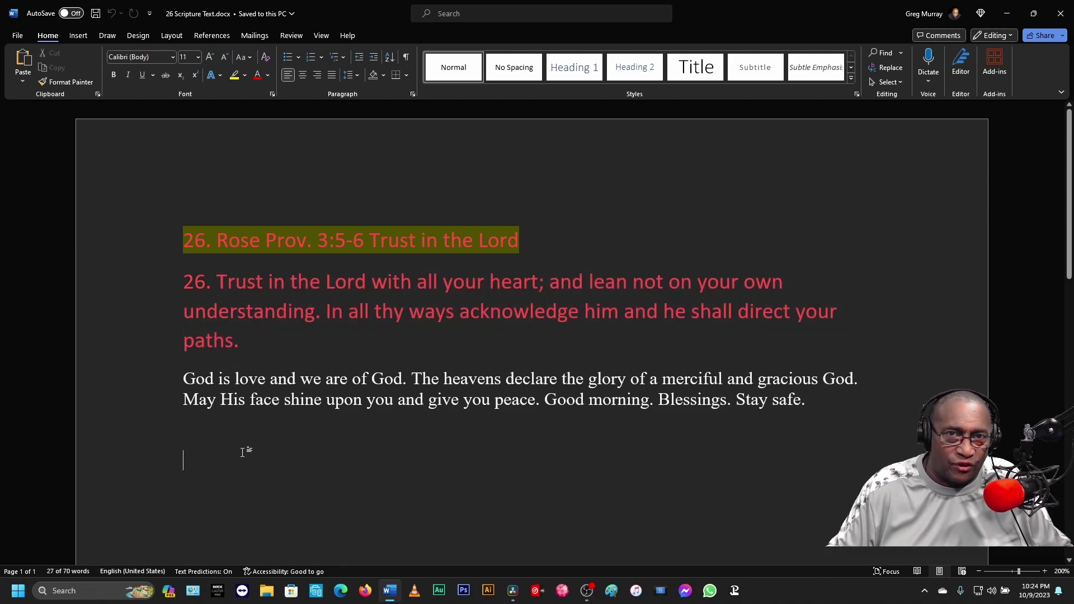
Step: Join the verse, God is love, and May His face lines into one paragraph, select it, and minimize Word
click(257, 351)
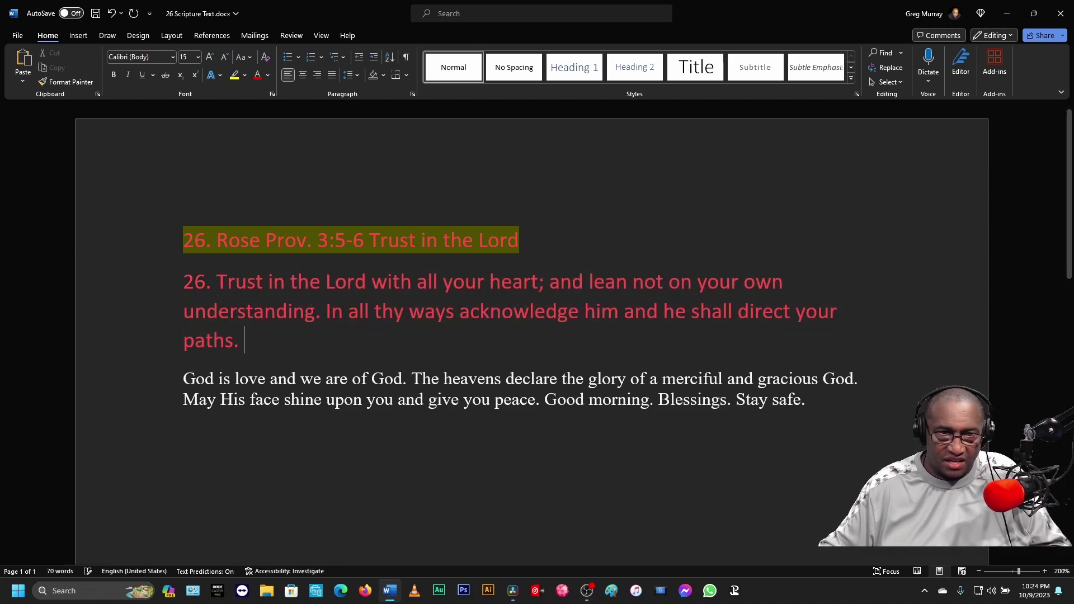
key(Delete)
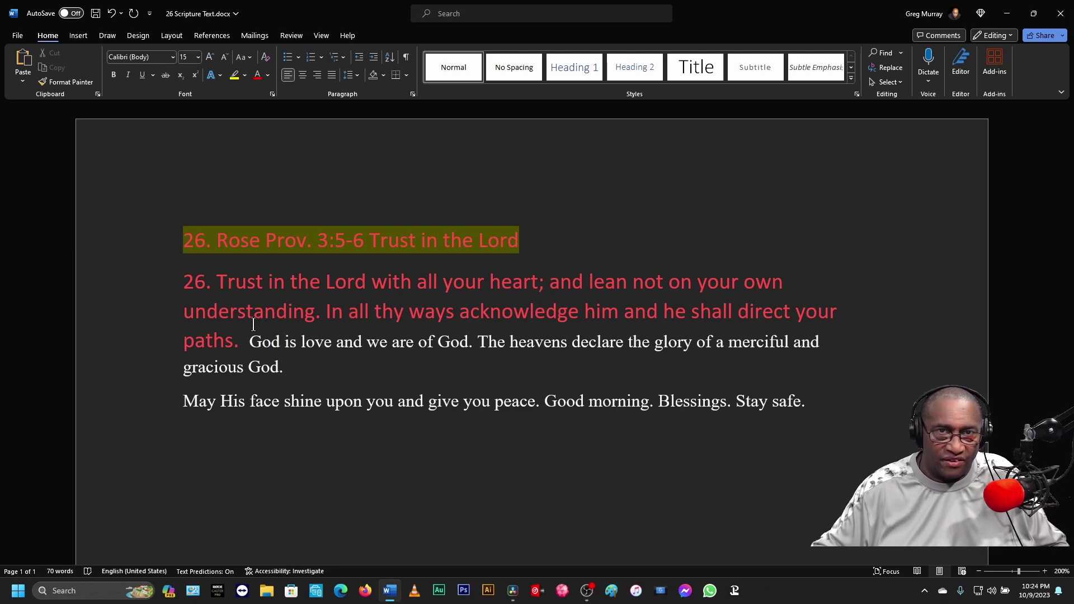
click(381, 368)
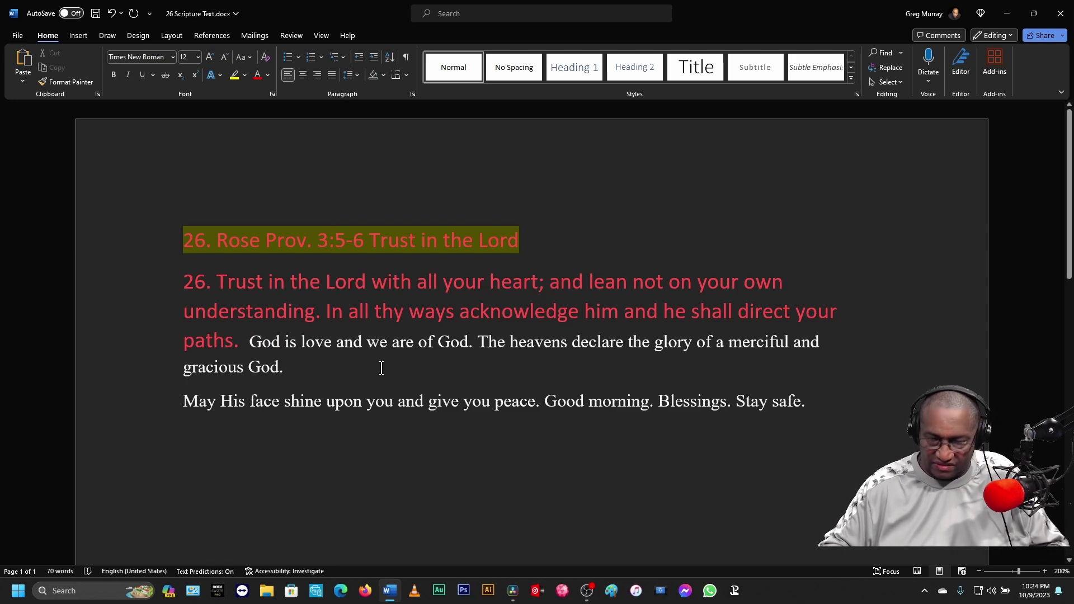
key(Delete)
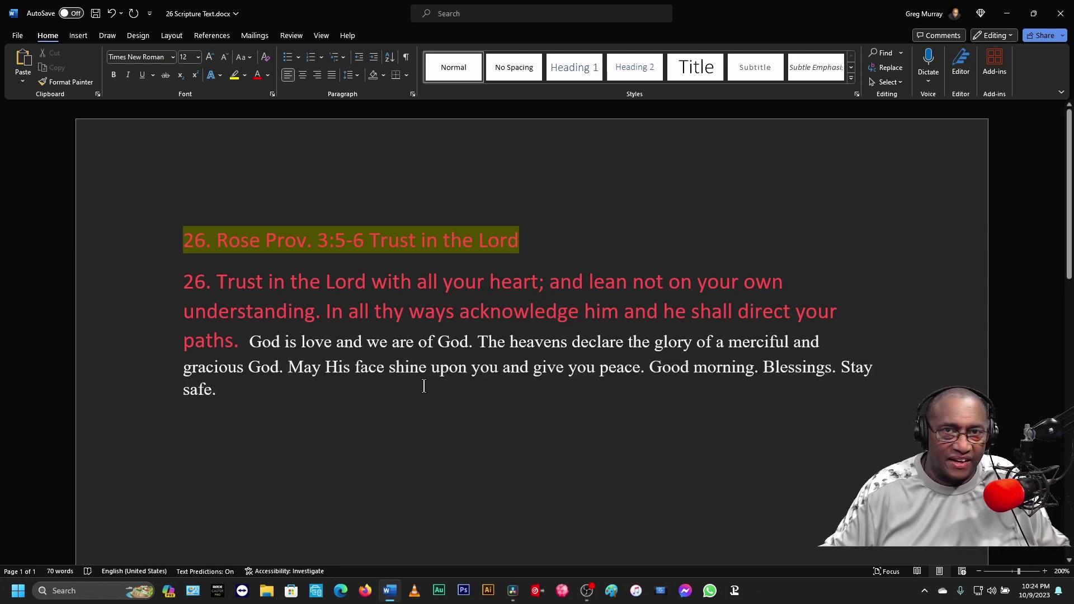
drag(227, 397, 215, 286)
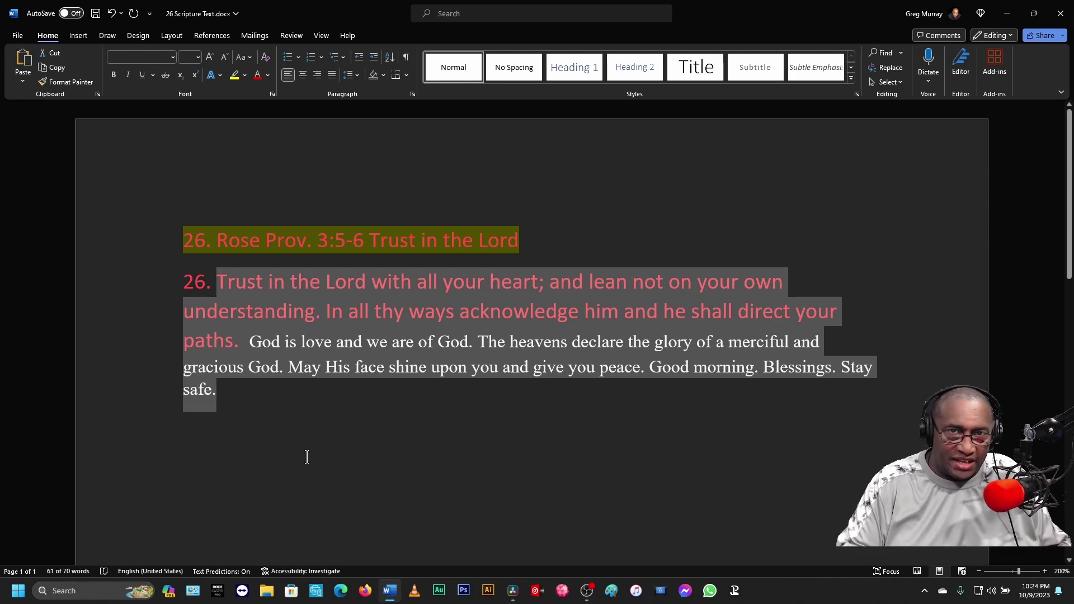
click(1007, 14)
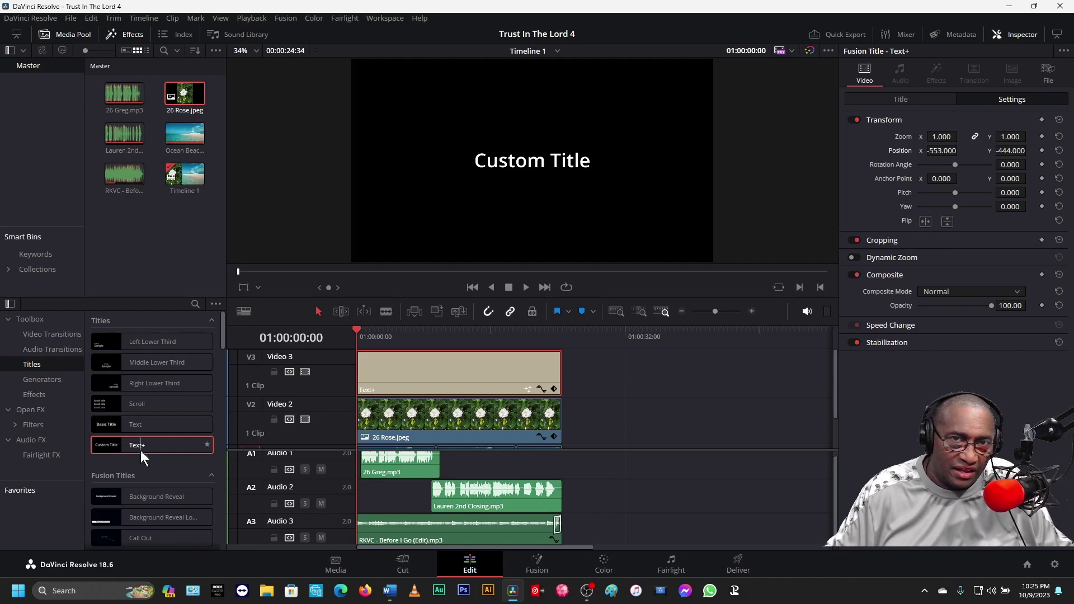
Step: Add a second Text+ title on Video 4 and paste the verse over its Custom Title placeholder
drag(138, 446, 561, 378)
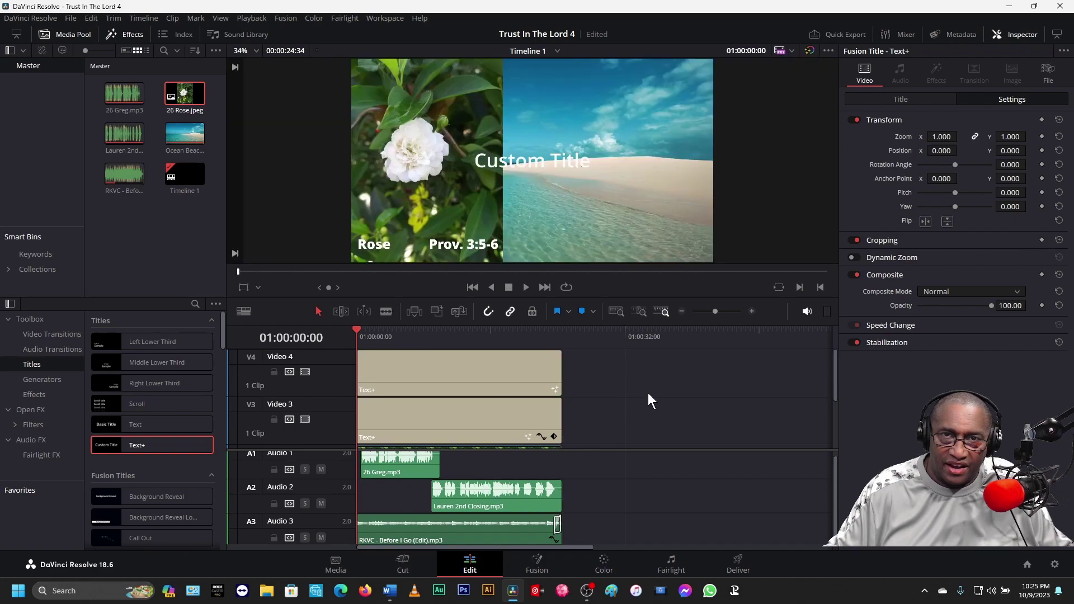
click(433, 370)
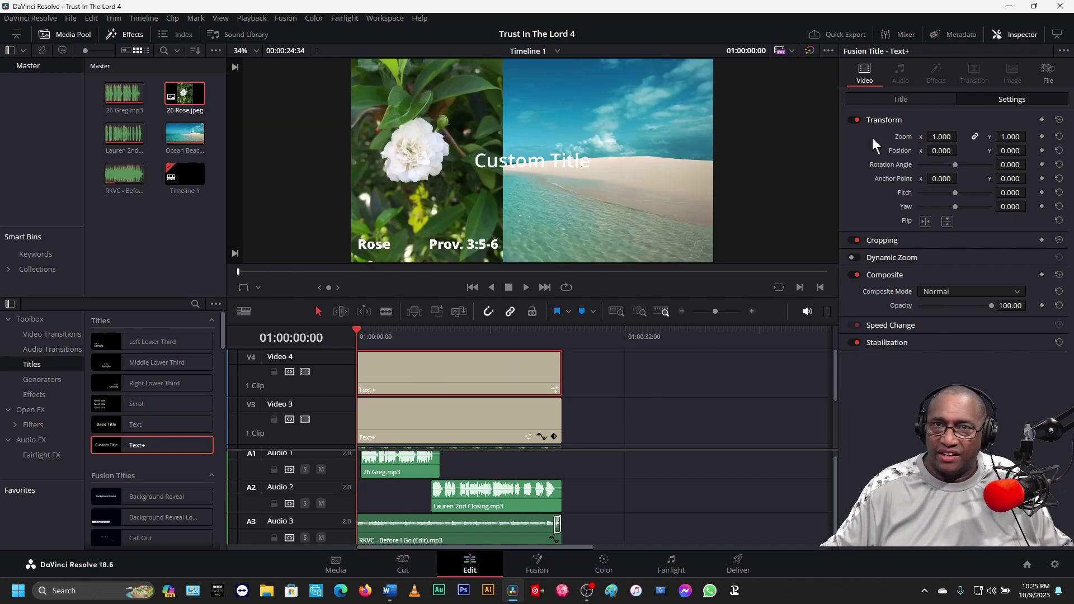
click(902, 99)
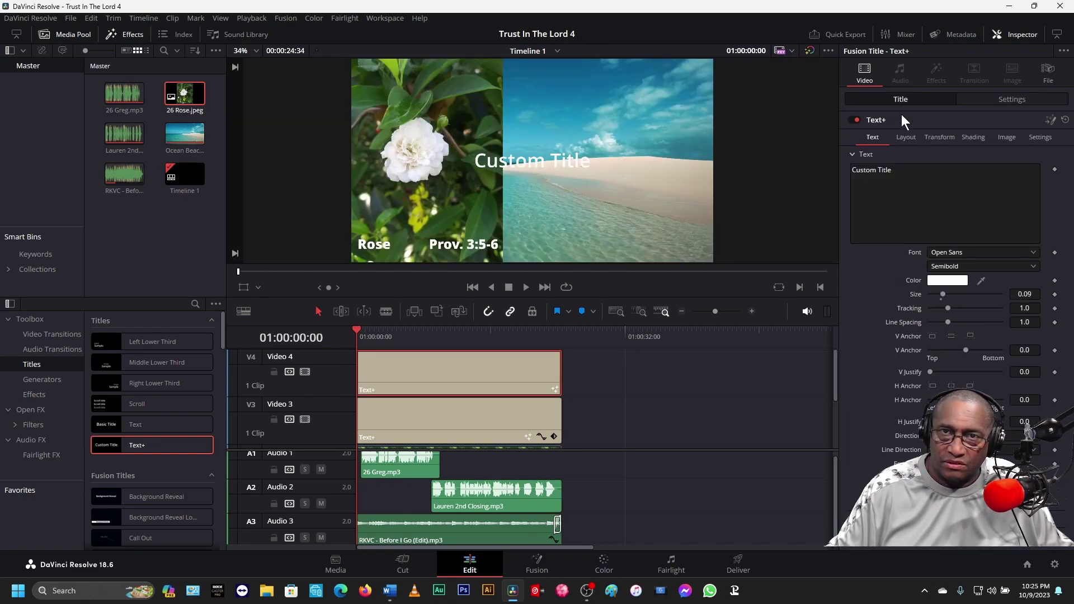
triple_click(902, 172)
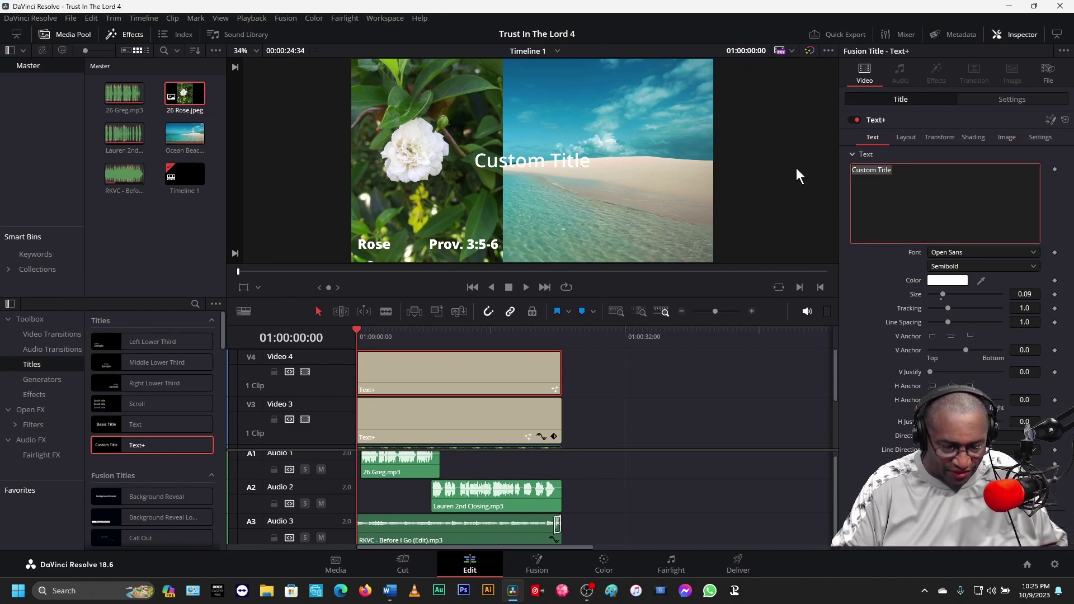
key(ctrl+v)
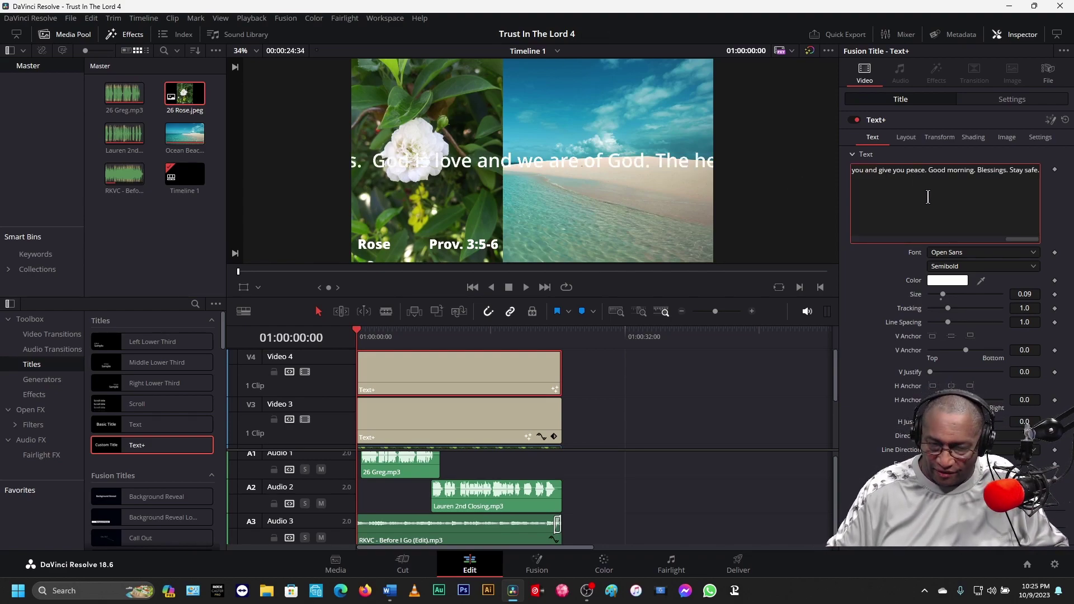
key(ctrl+Home)
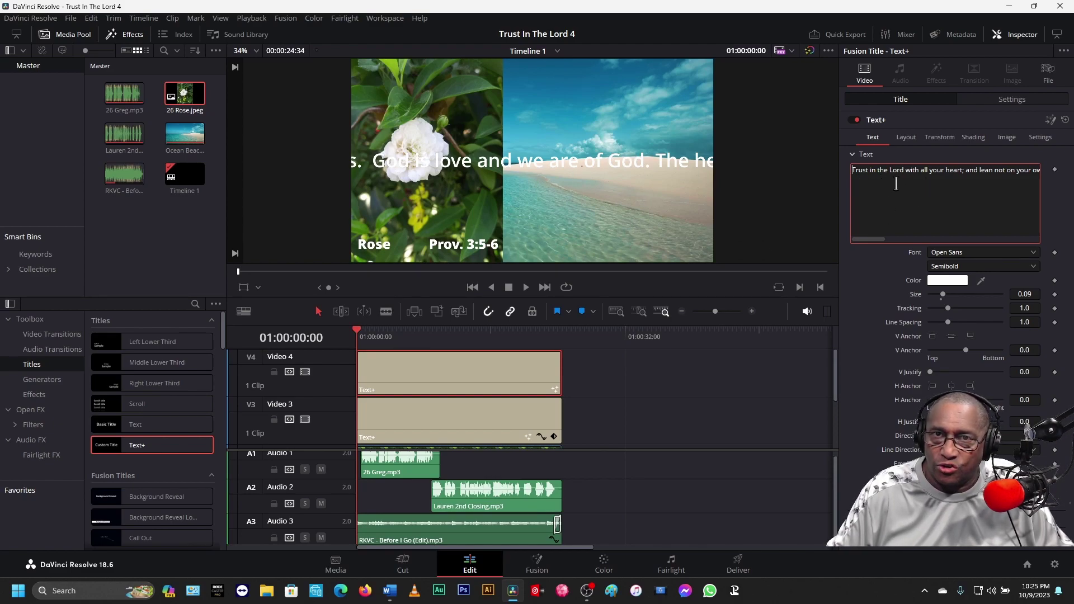
Step: Break the verse into lines at 'your heart', 'on your own understanding', 'In all thy ways', 'him', and 'paths.'
click(931, 171)
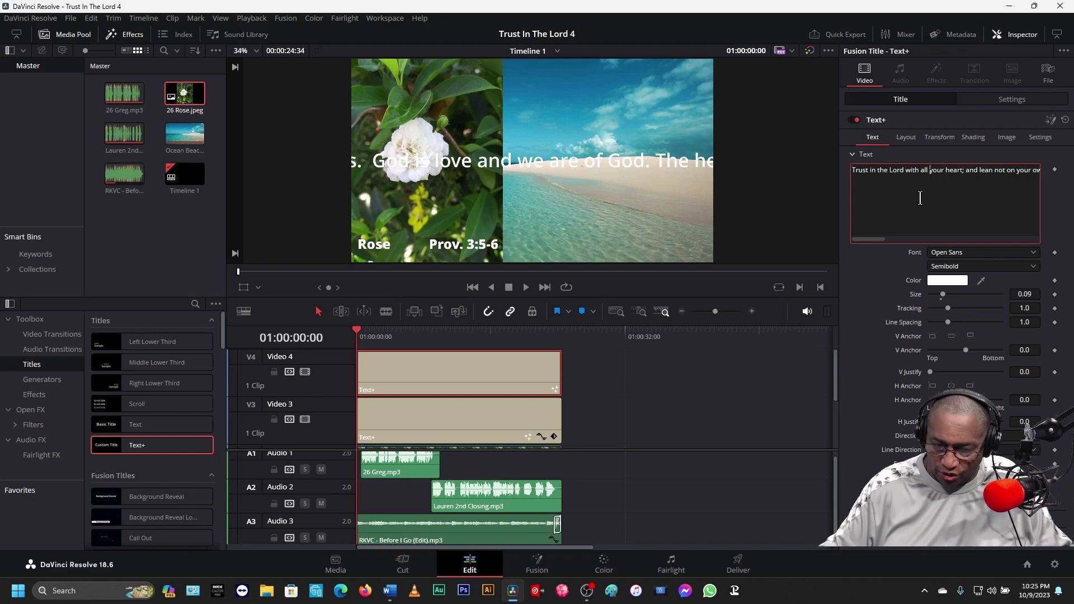
key(Return)
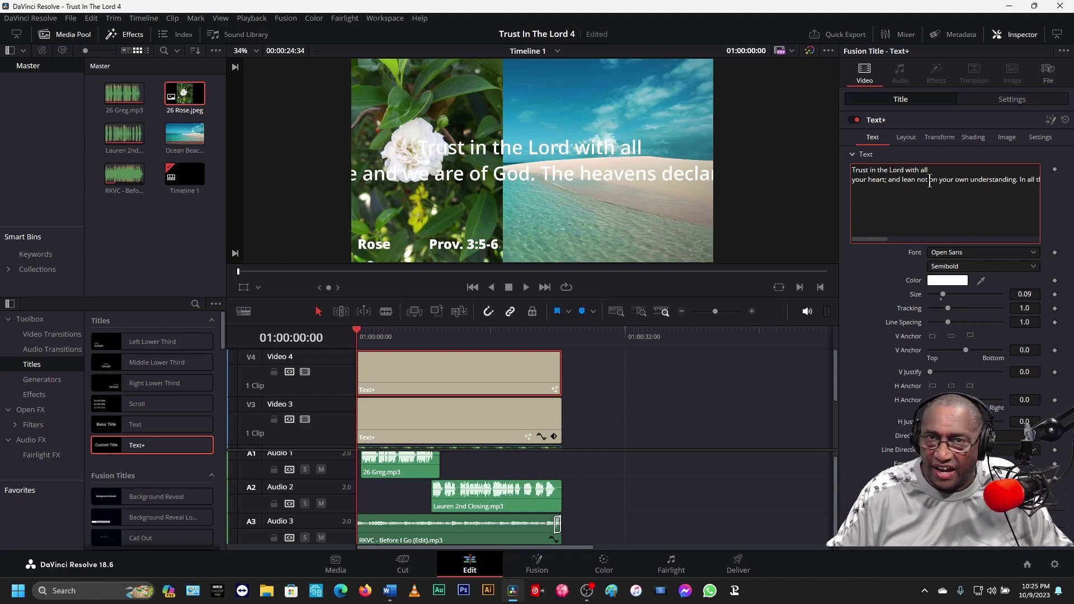
click(929, 180)
key(Return)
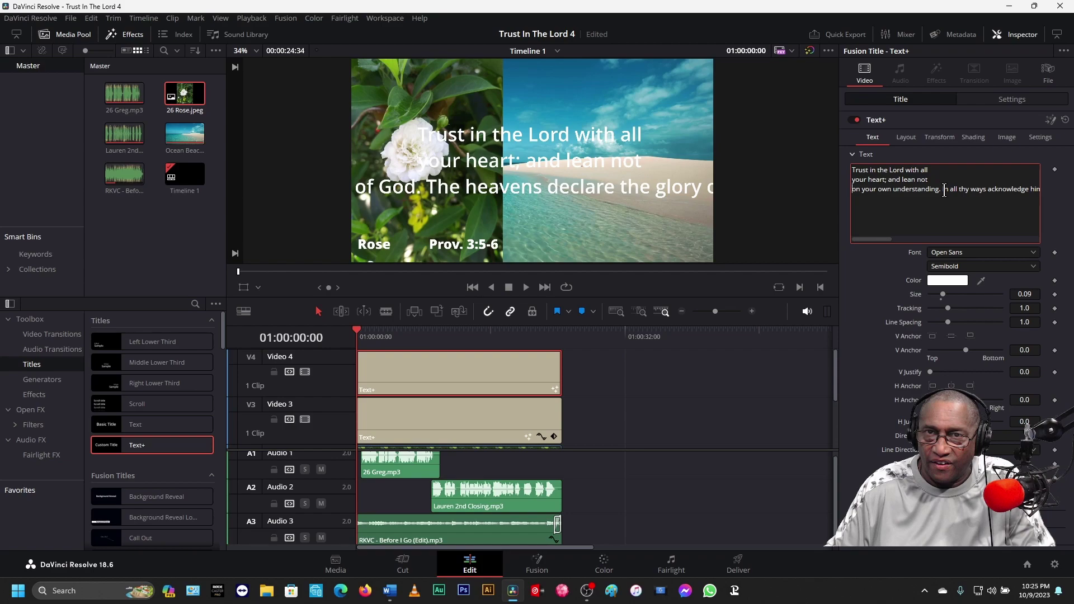
click(942, 189)
key(Return)
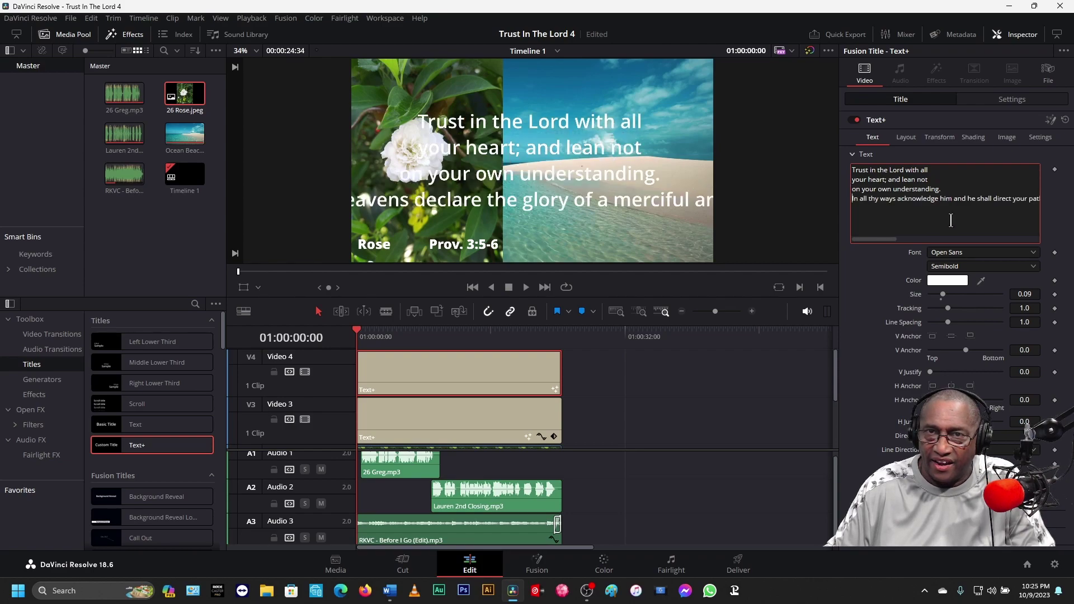
click(940, 199)
key(Return)
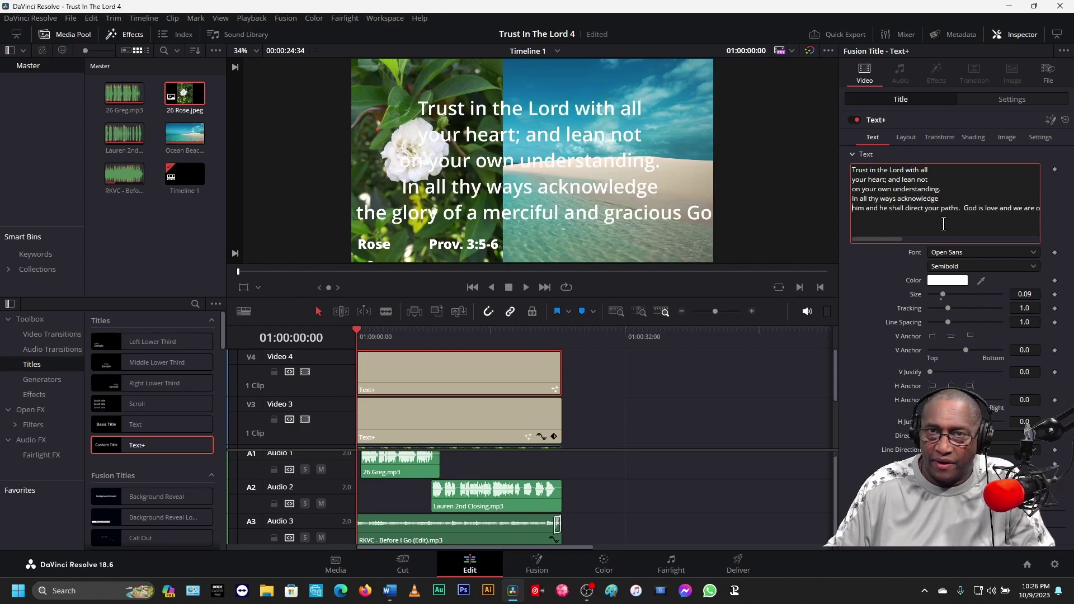
click(940, 208)
key(Return)
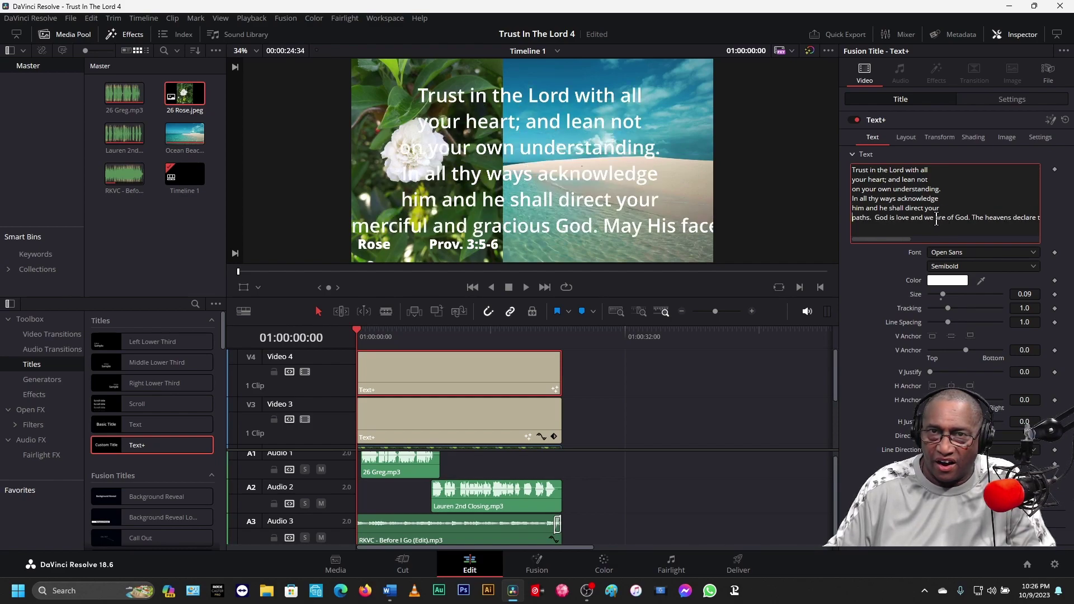
Step: Break the blessing into lines at 'are of God', 'declare', 'and gracious', 'shine', and 'Good morning.'
click(936, 218)
key(Return)
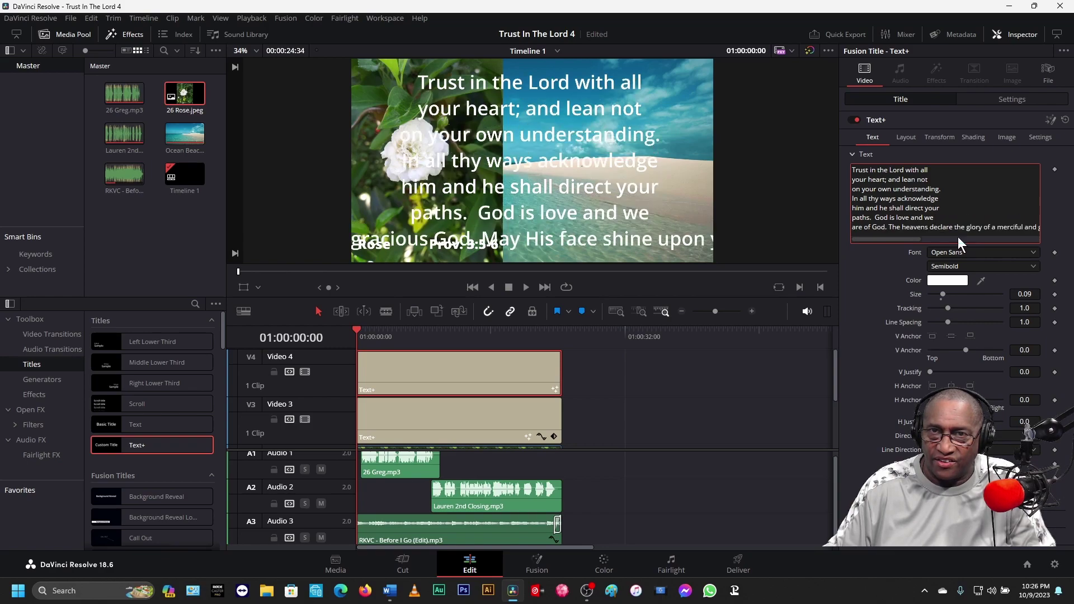
click(931, 227)
key(Return)
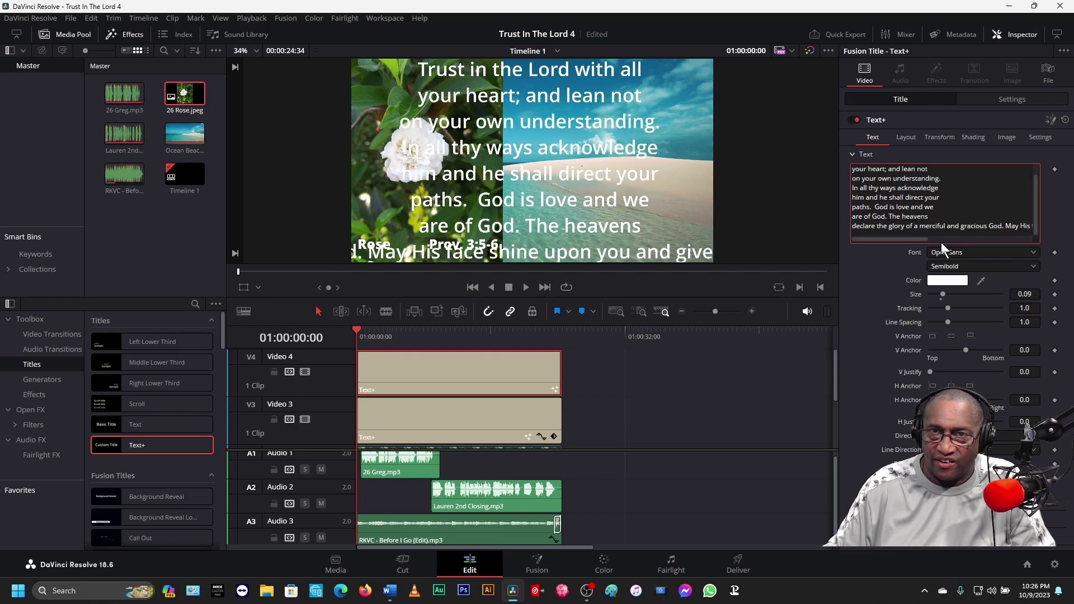
click(946, 226)
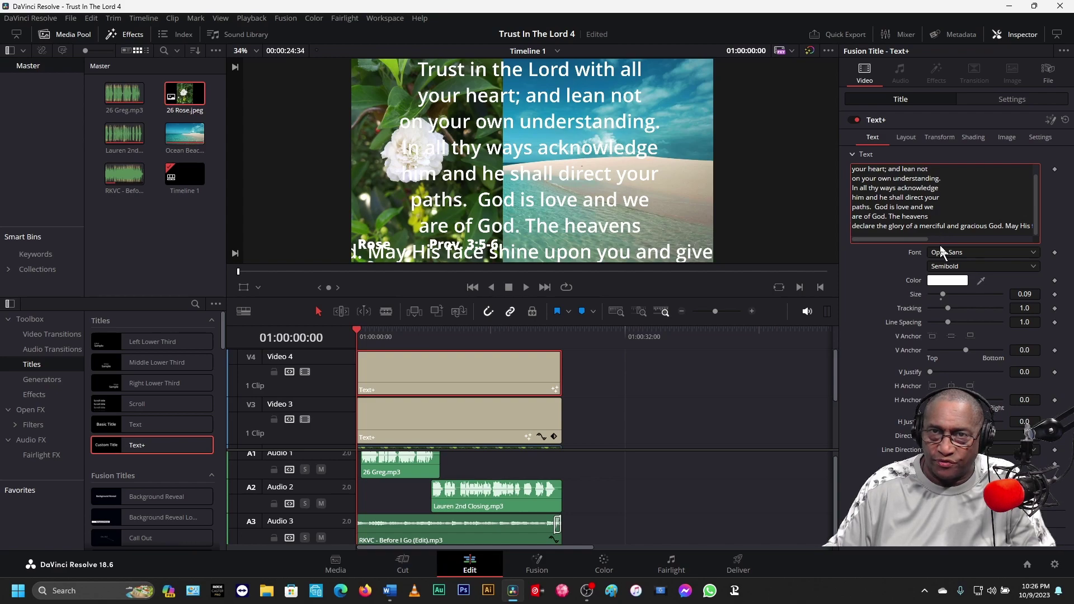
key(Return)
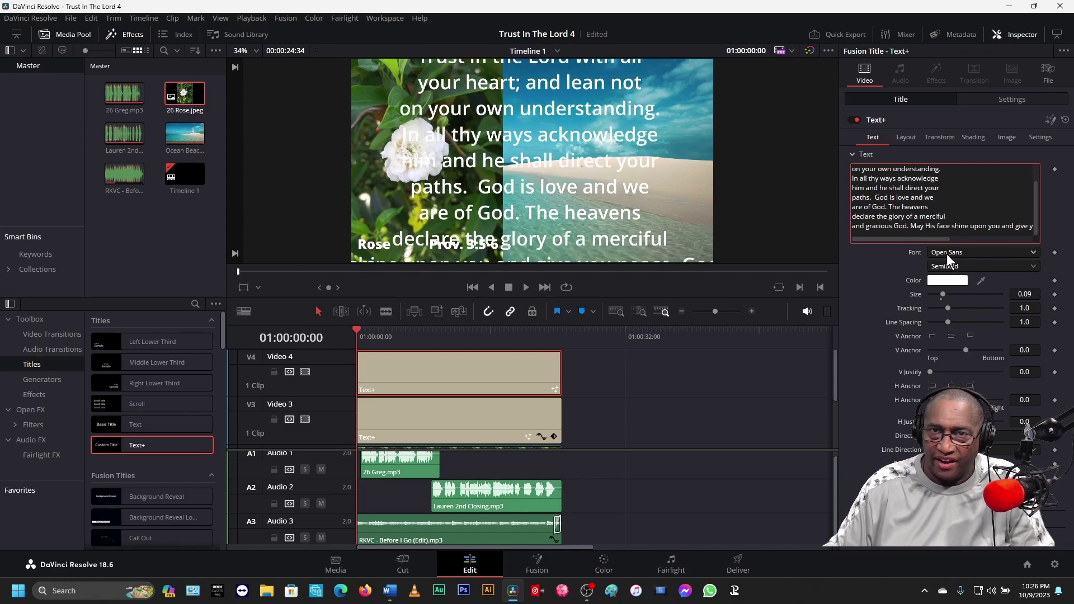
click(956, 226)
key(Return)
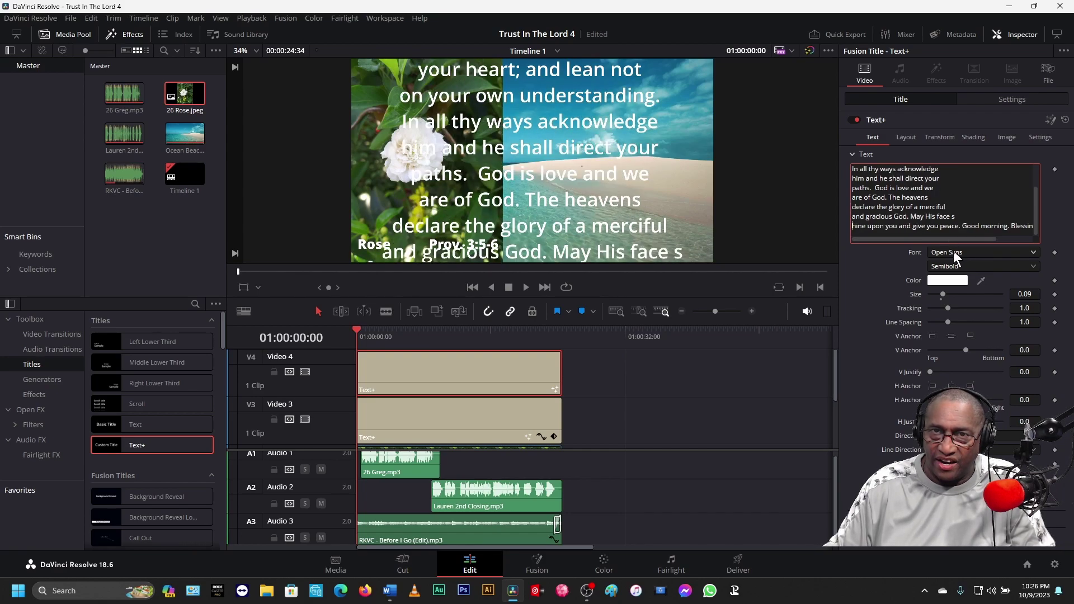
click(962, 226)
key(Return)
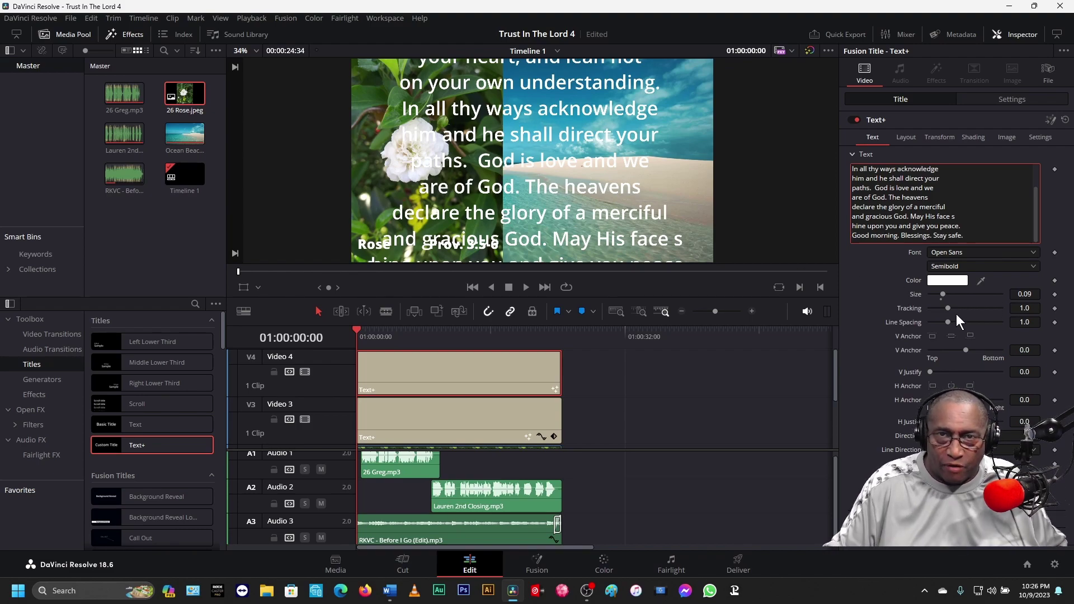
Step: Set the verse title's font style to Extrabold and reduce its size
click(962, 267)
click(957, 331)
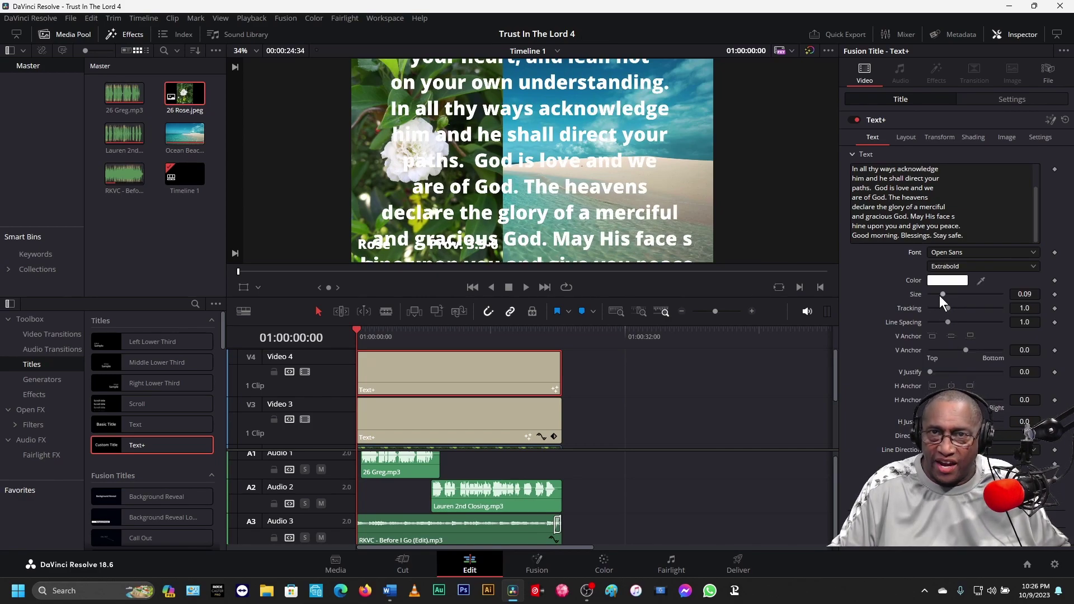
drag(940, 294, 935, 293)
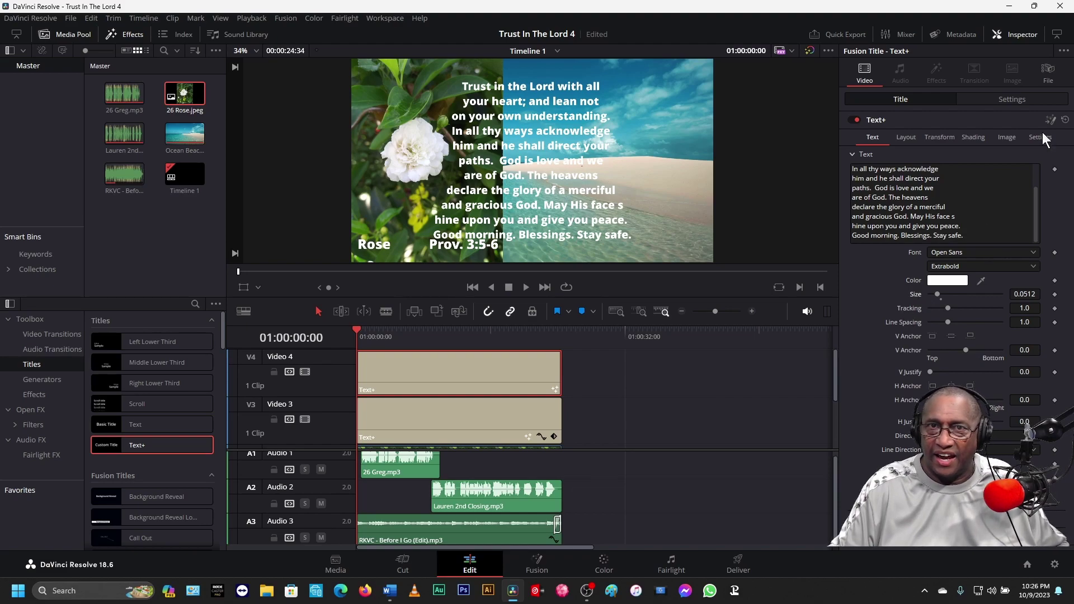
Step: Move the verse title to Position X 410 over the ocean half and save the project
click(1012, 99)
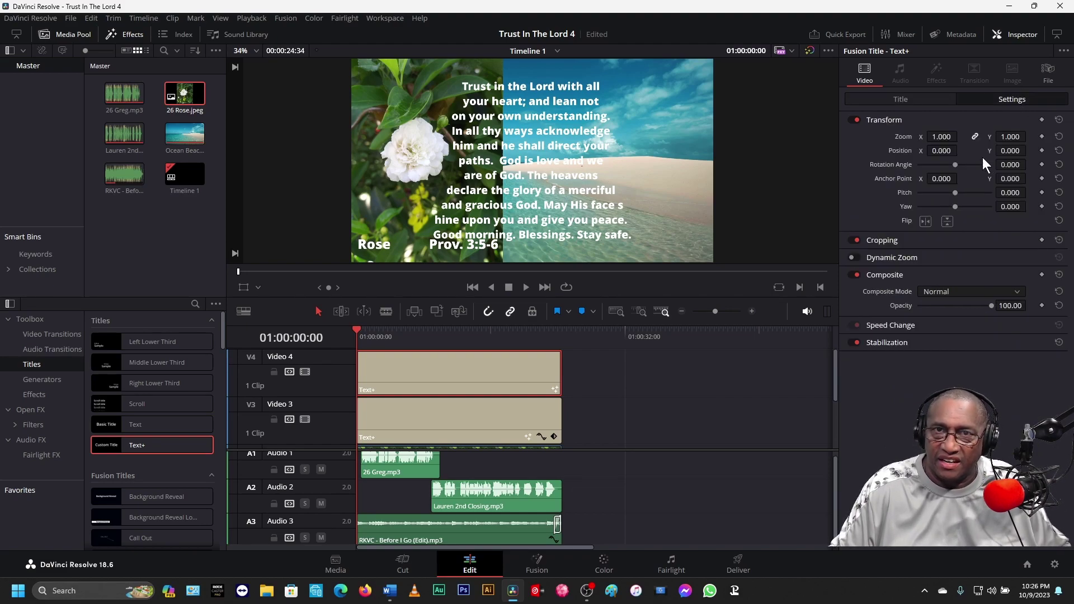
drag(936, 150, 961, 151)
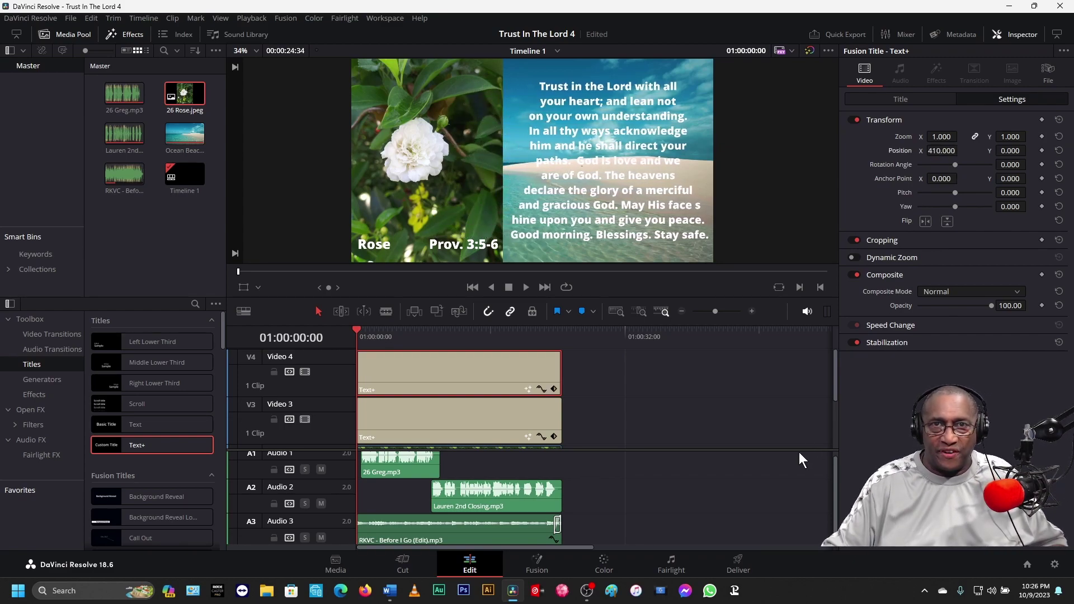
key(ctrl+s)
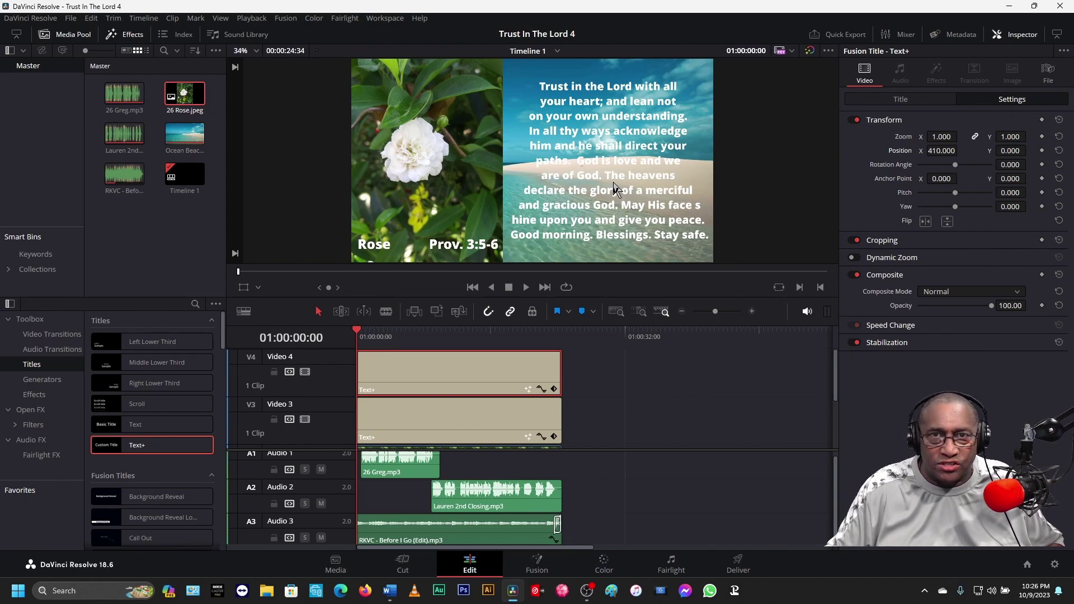
Step: Colour the verse title text dark green #294828, sampled from the rose's leaves
click(897, 100)
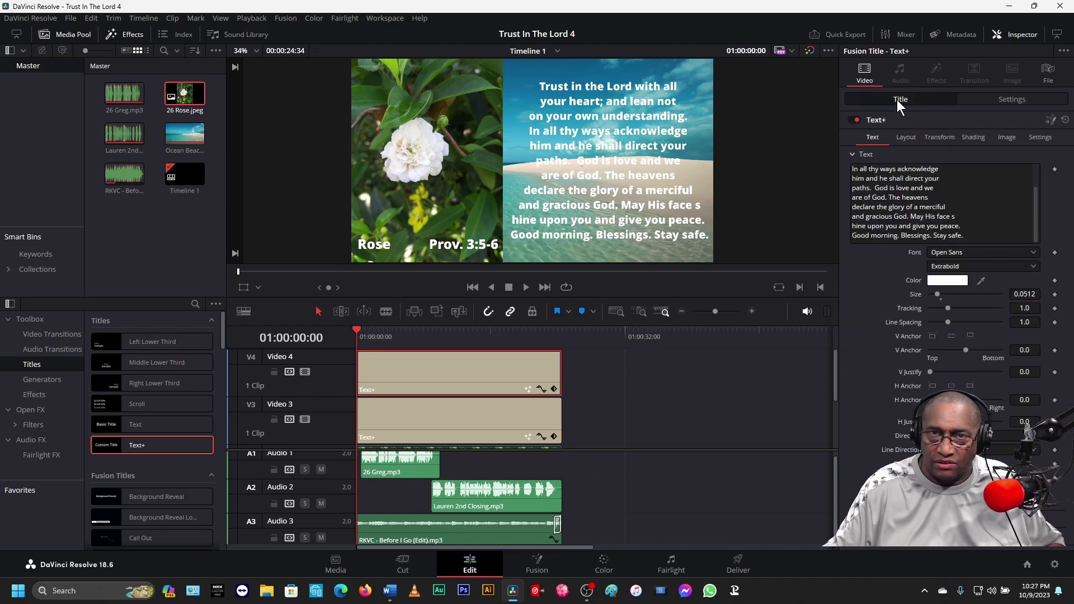
click(947, 282)
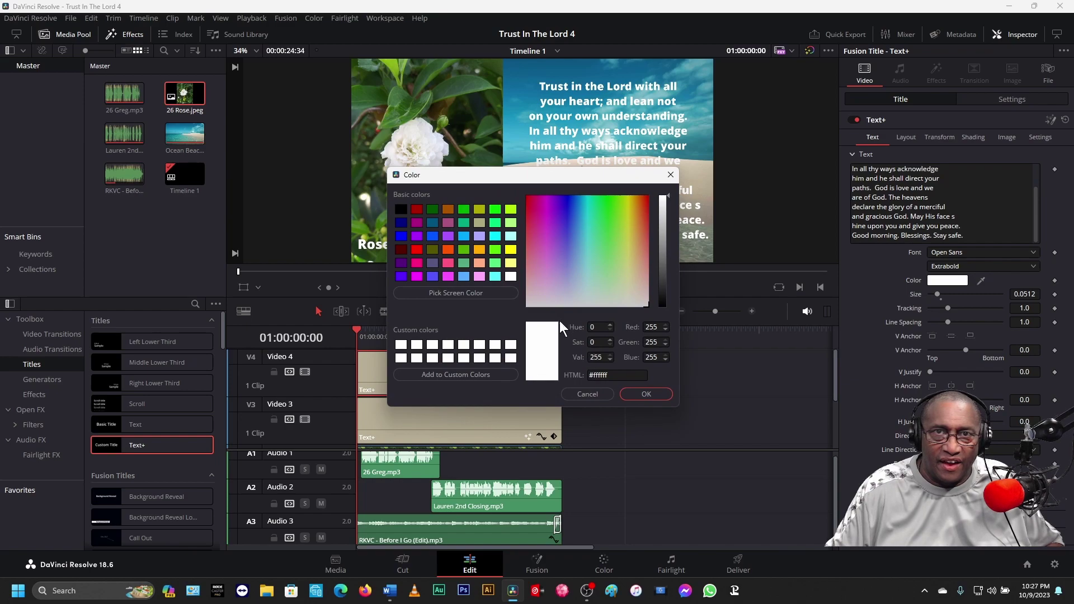
drag(490, 179, 604, 278)
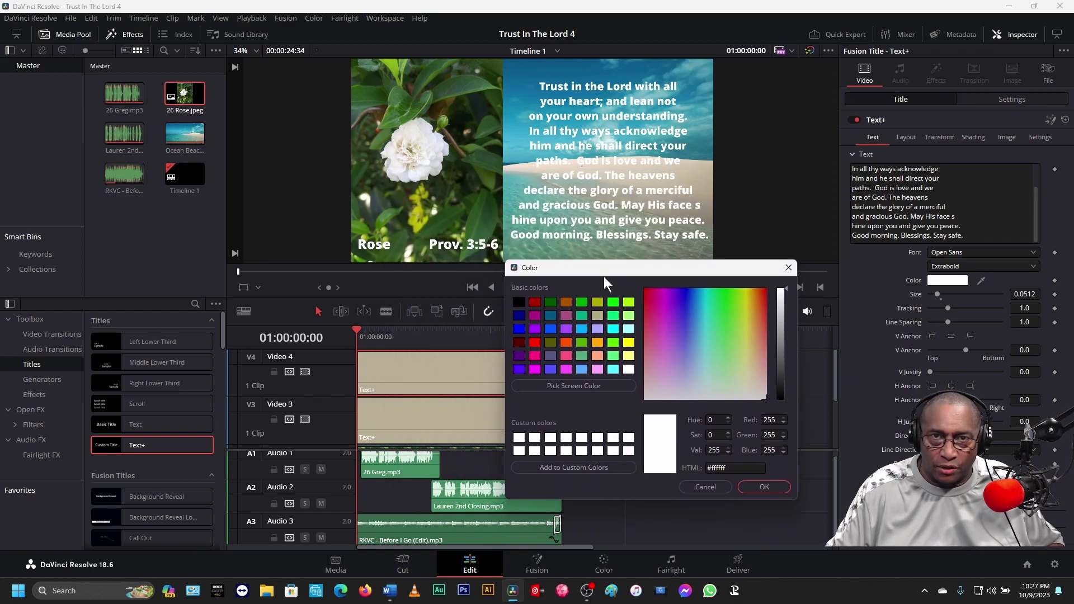
click(572, 386)
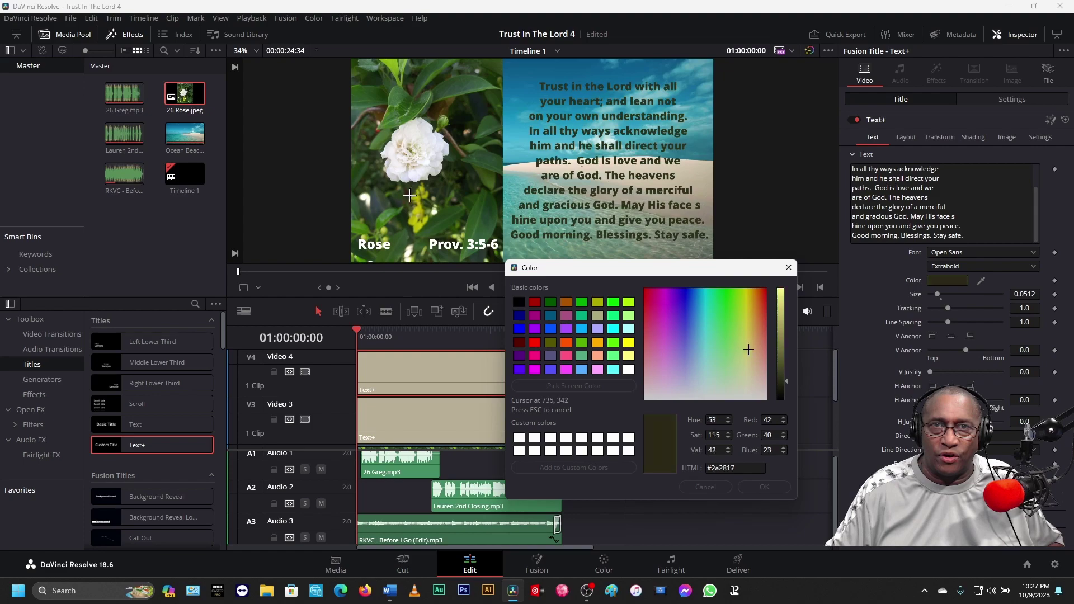
click(359, 176)
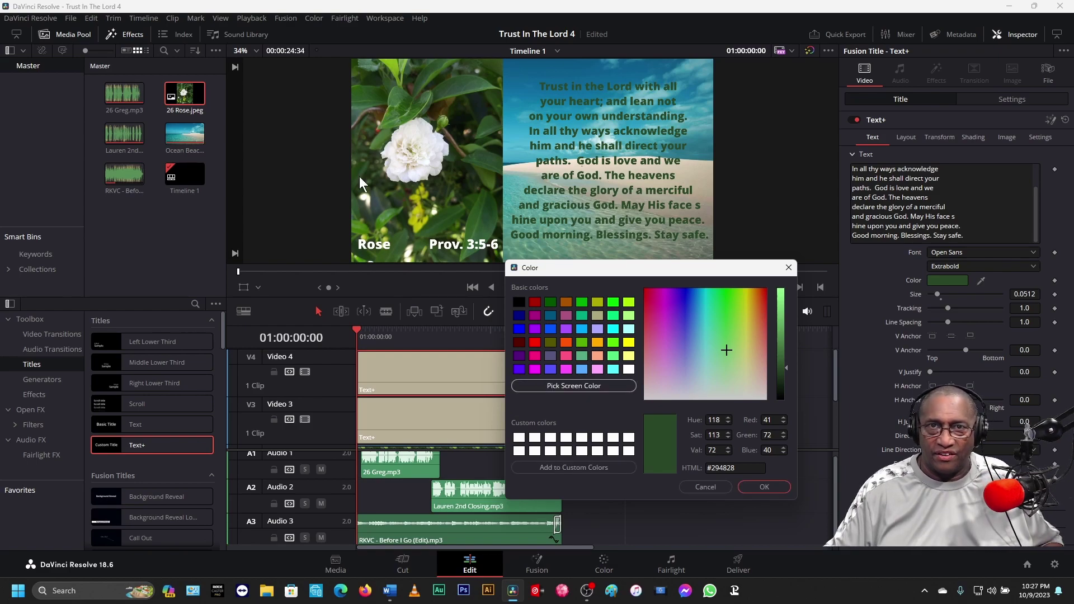
click(773, 488)
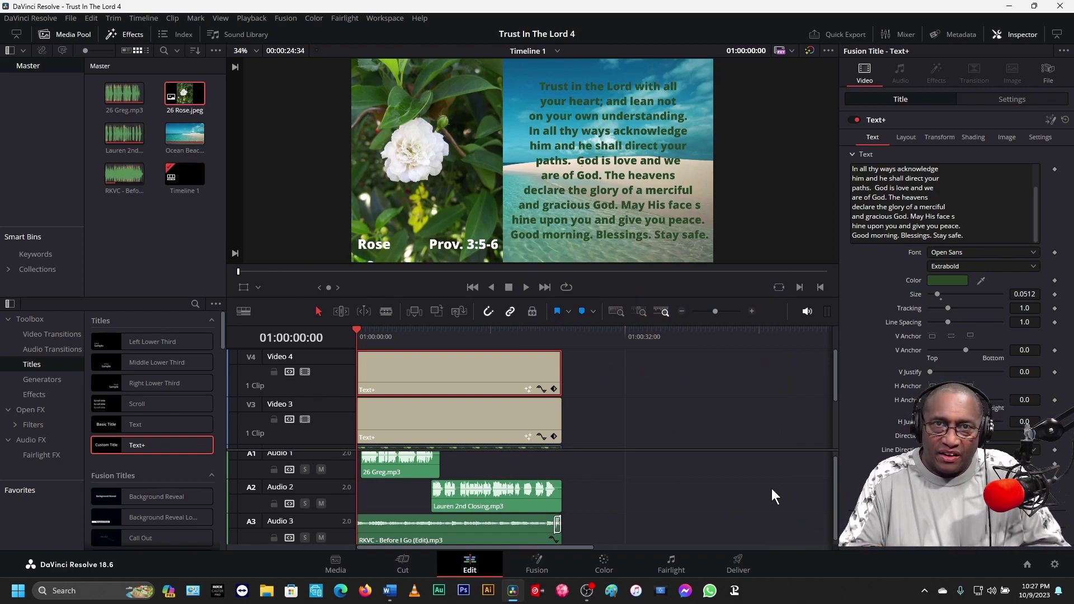
Step: Play the timeline through to its end to preview the split-screen edit
key(space)
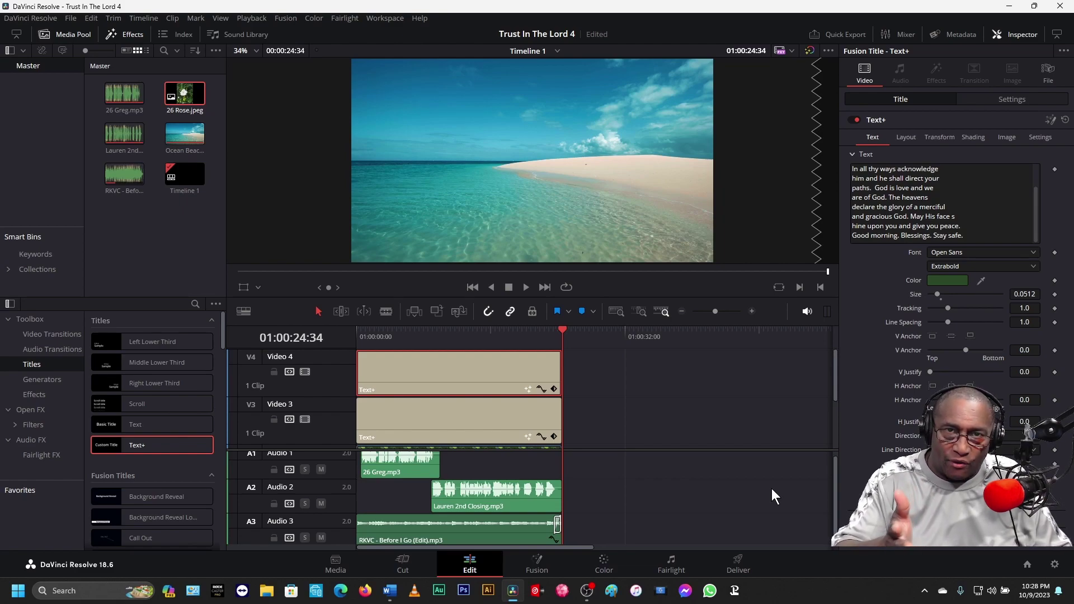
Step: Trim the Ocean Beach and 26 Rose.jpeg clips to end on the last beach frame
drag(834, 384, 841, 465)
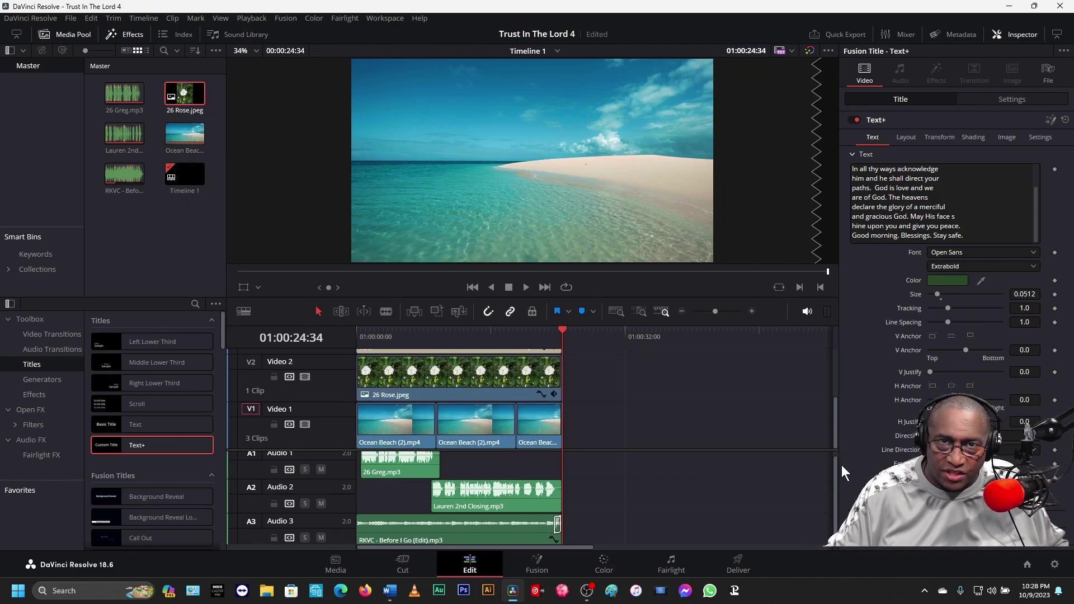
click(751, 311)
click(750, 311)
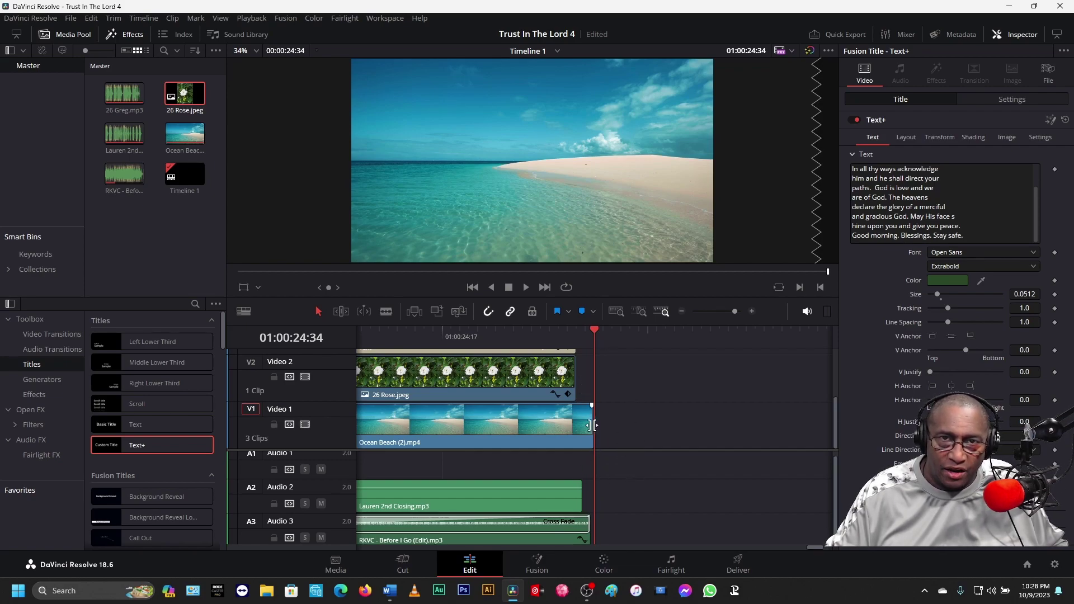
drag(589, 423, 583, 433)
drag(595, 329, 593, 333)
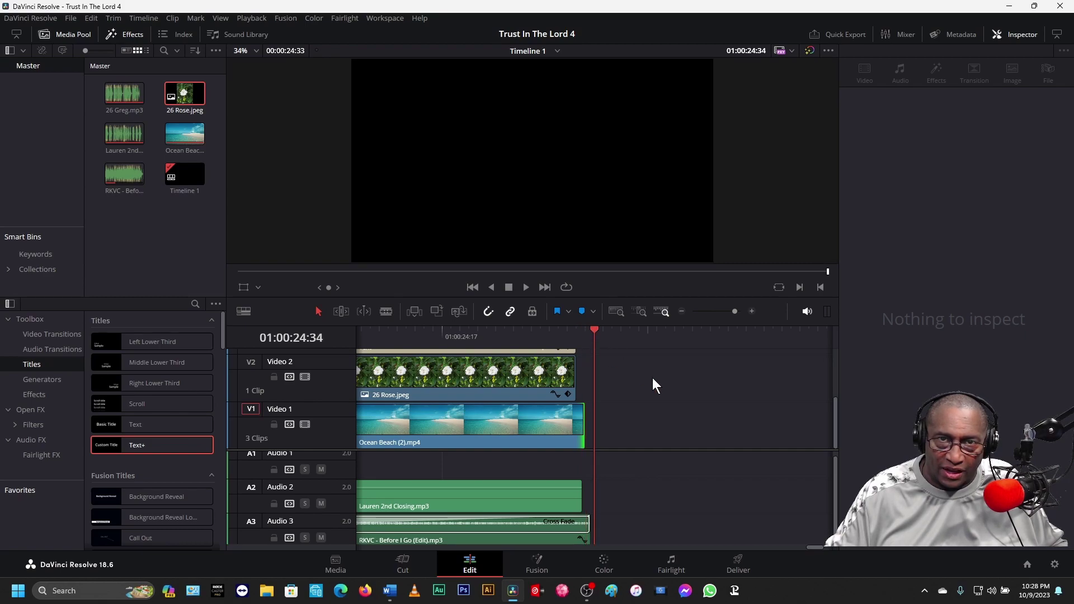
scroll(834, 481, down, 1)
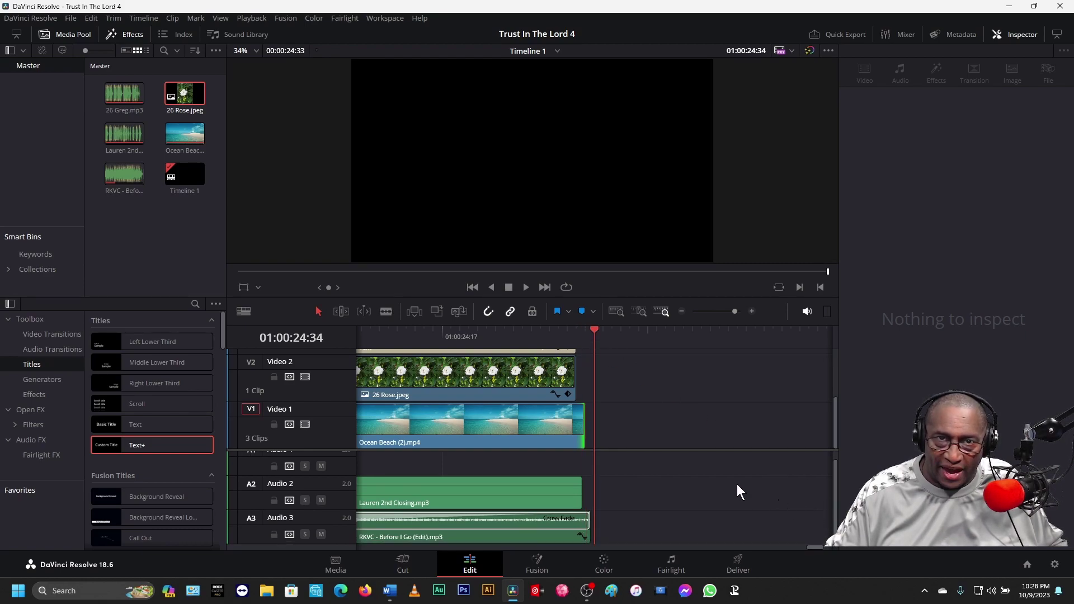
drag(596, 329, 589, 335)
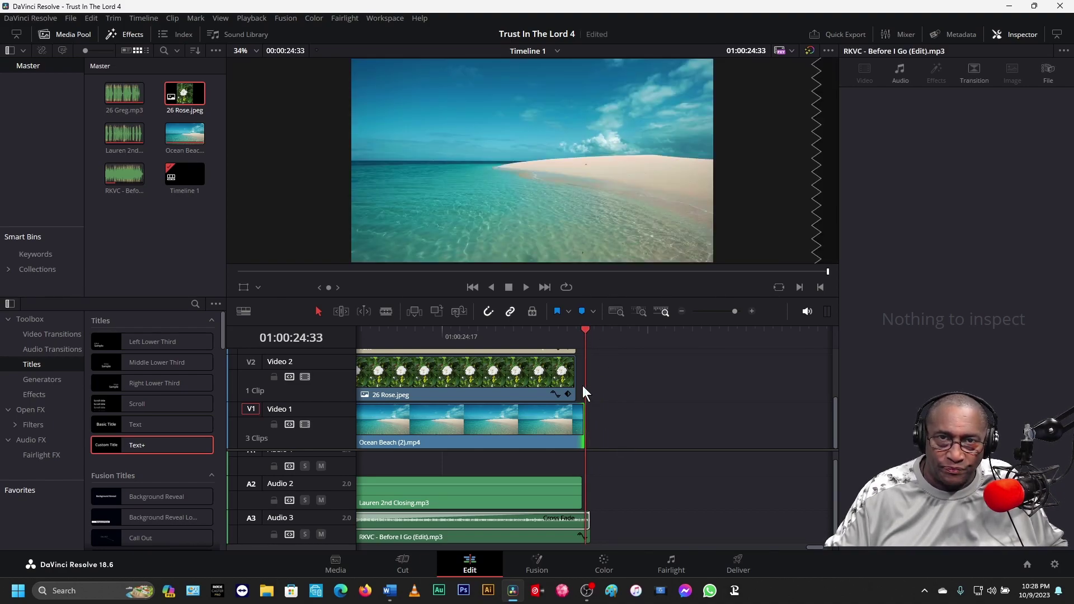
drag(582, 385, 586, 382)
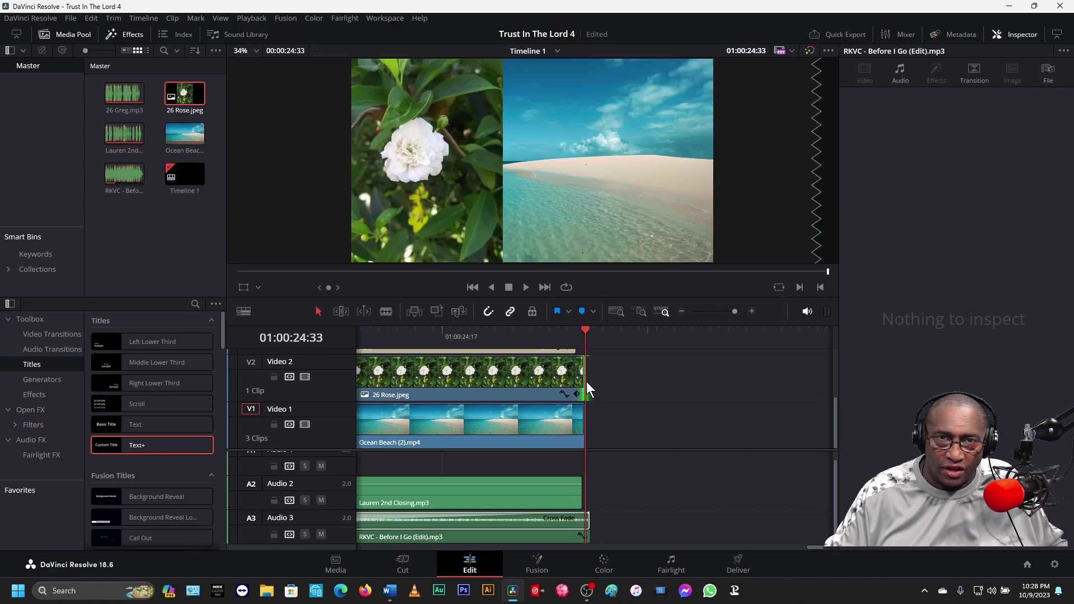
Step: Extend the Rose caption and scripture text titles to the timeline's end
scroll(723, 418, up, 3)
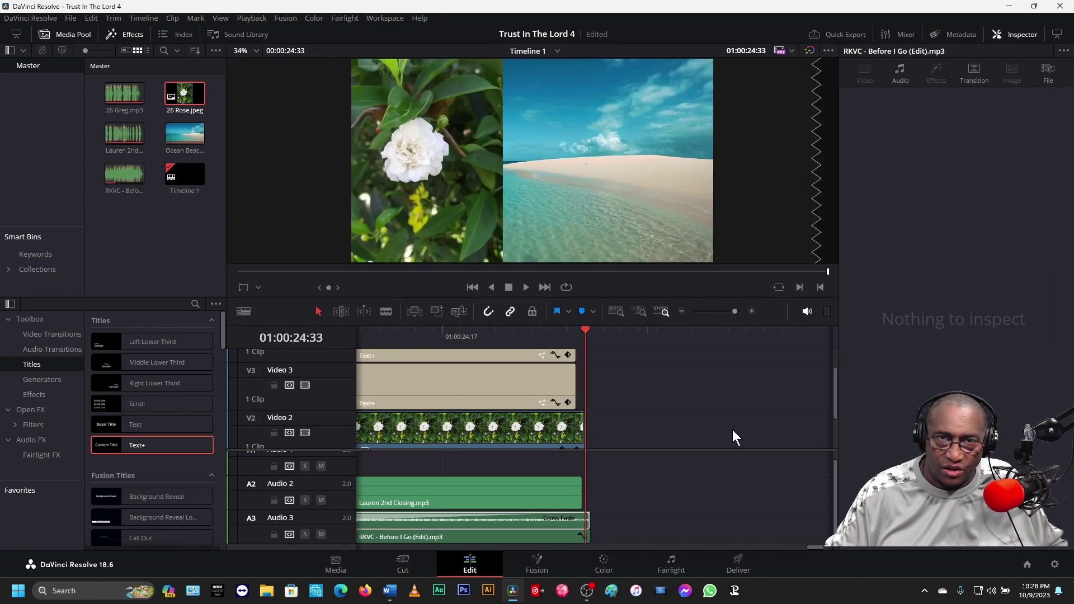
scroll(731, 428, up, 1)
drag(575, 407, 586, 408)
scroll(657, 408, up, 1)
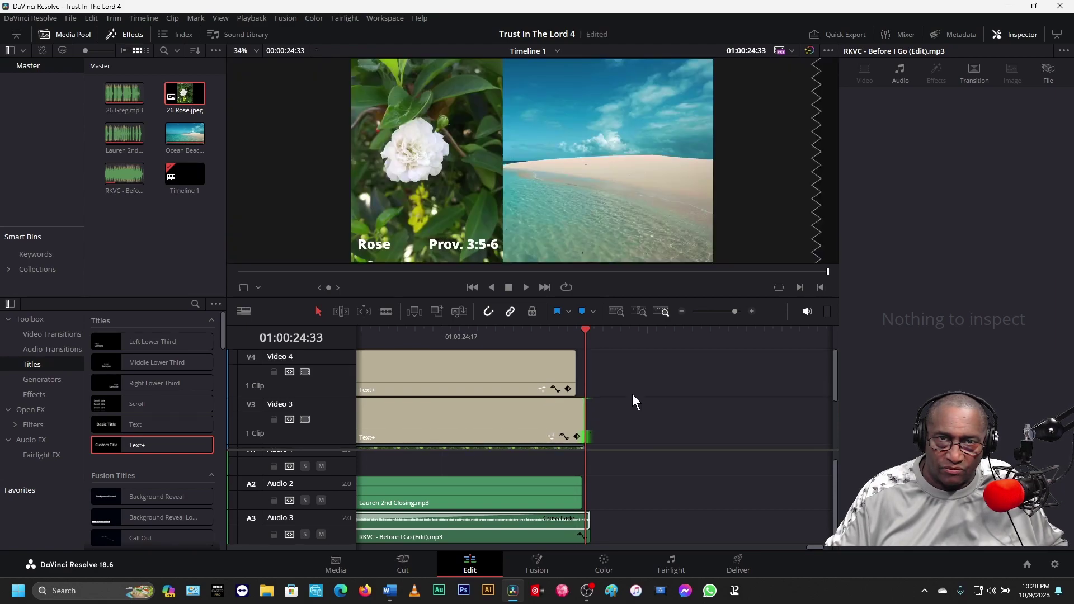
drag(576, 367, 585, 367)
scroll(702, 402, down, 4)
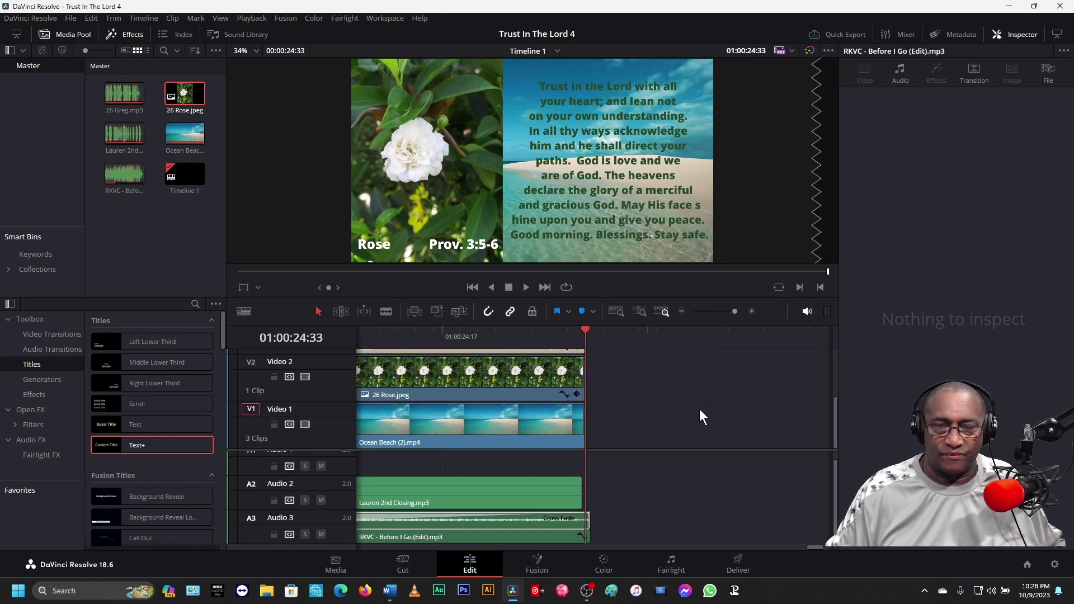
scroll(698, 408, up, 4)
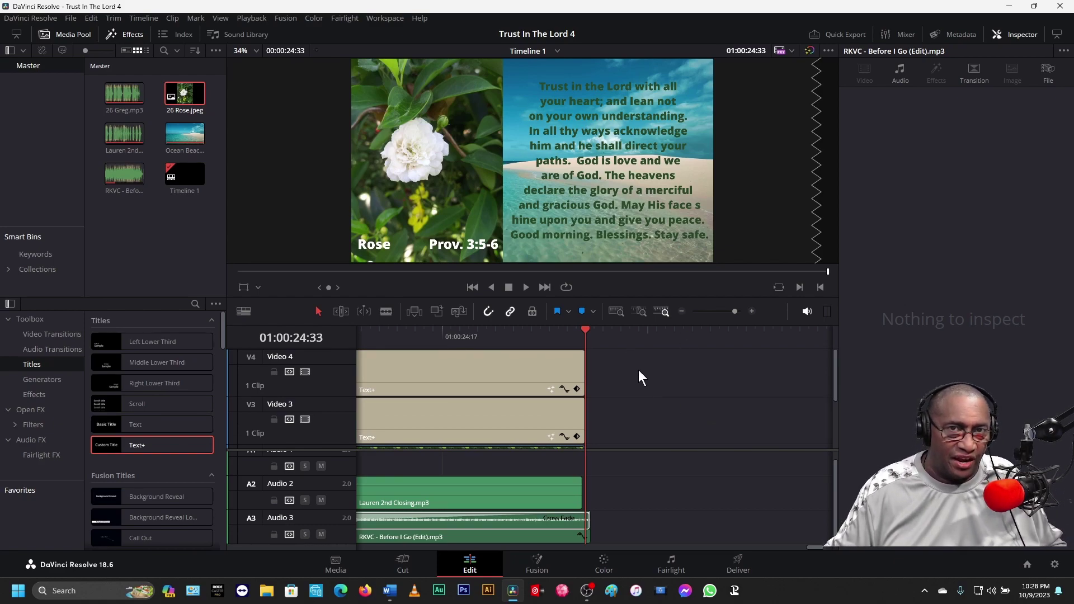
Step: Add Cross Dissolves to the ends of the V4 and V3 titles, rose image and ocean clips
click(50, 334)
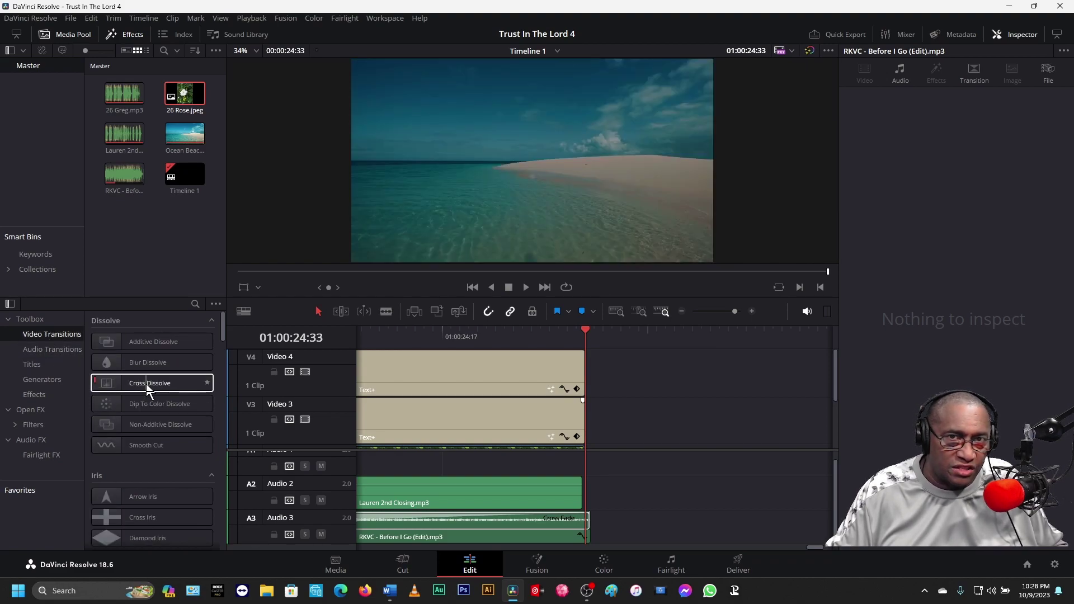
drag(146, 383, 571, 378)
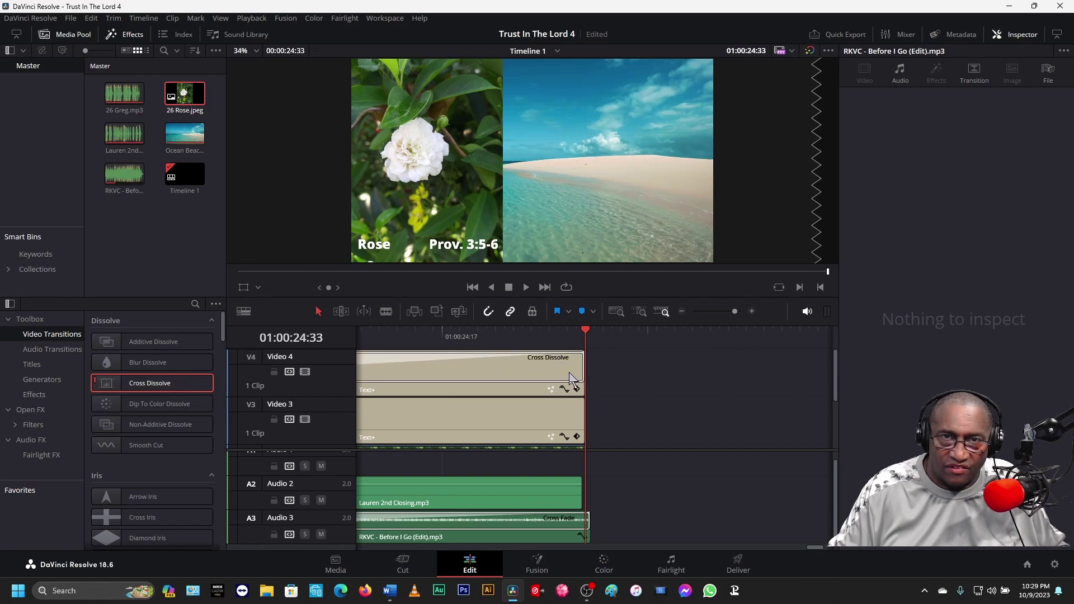
drag(148, 384, 612, 412)
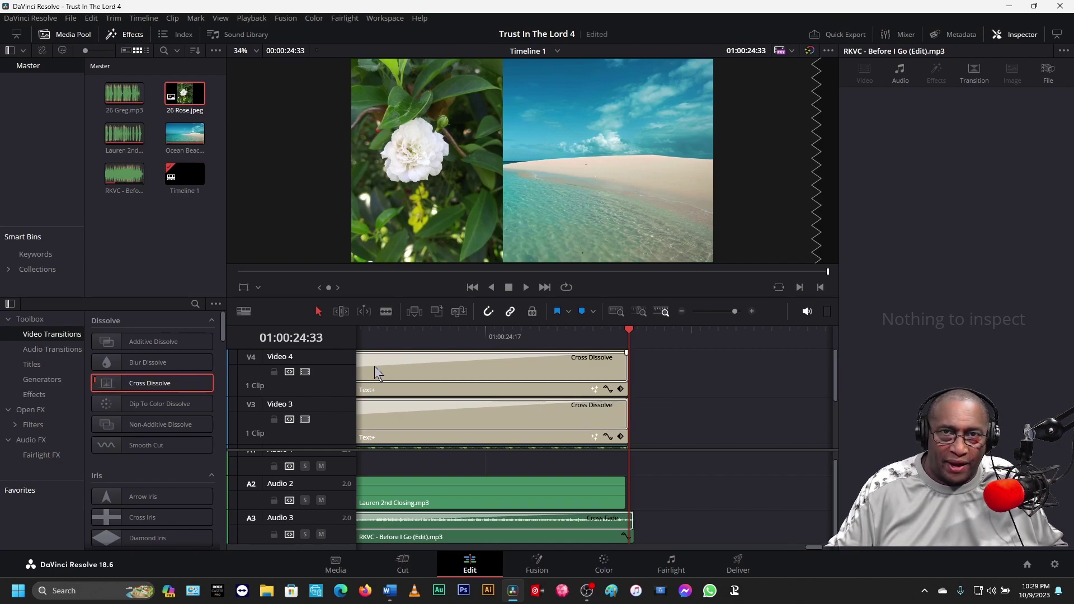
drag(148, 382, 678, 425)
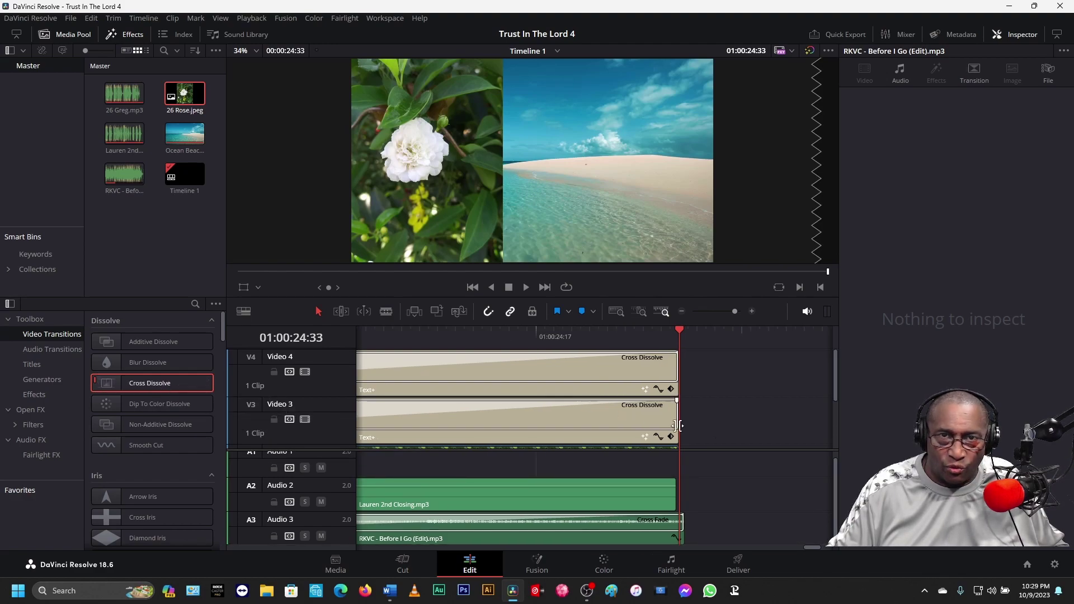
drag(834, 391, 843, 434)
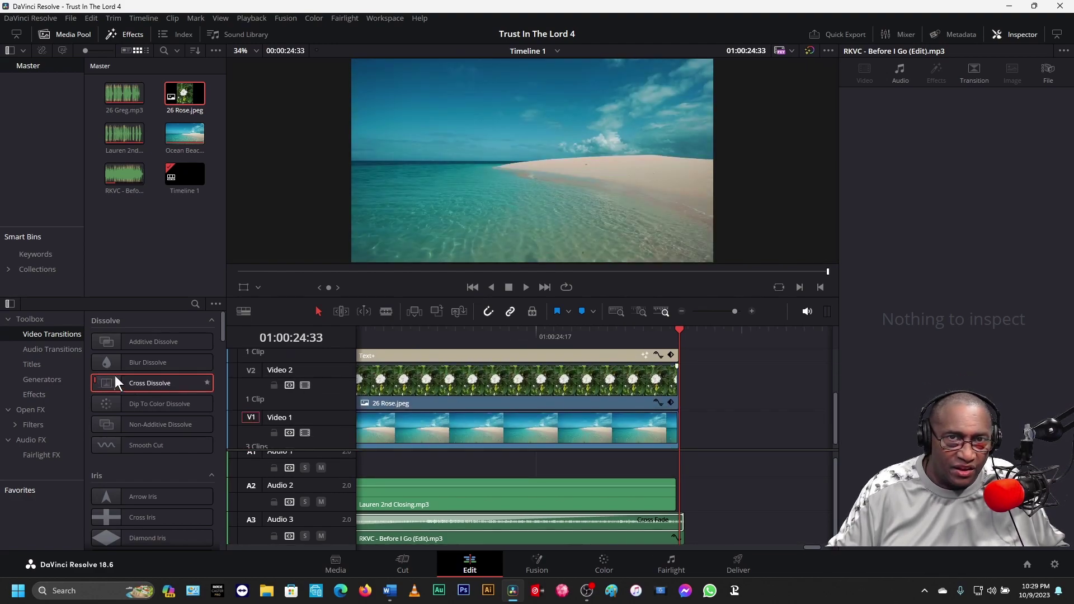
drag(115, 375, 700, 385)
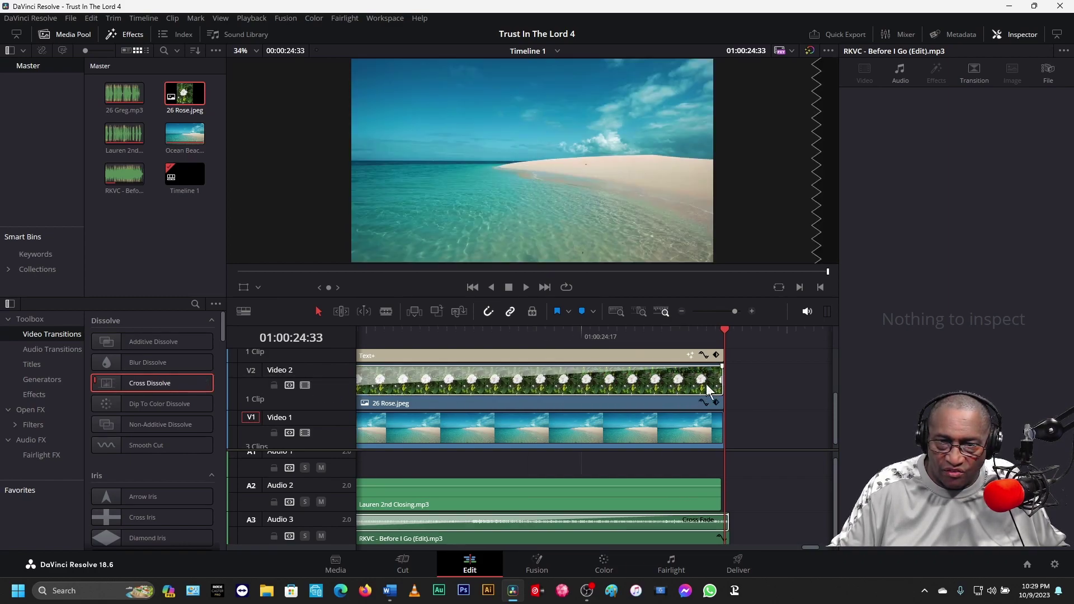
drag(190, 384, 749, 432)
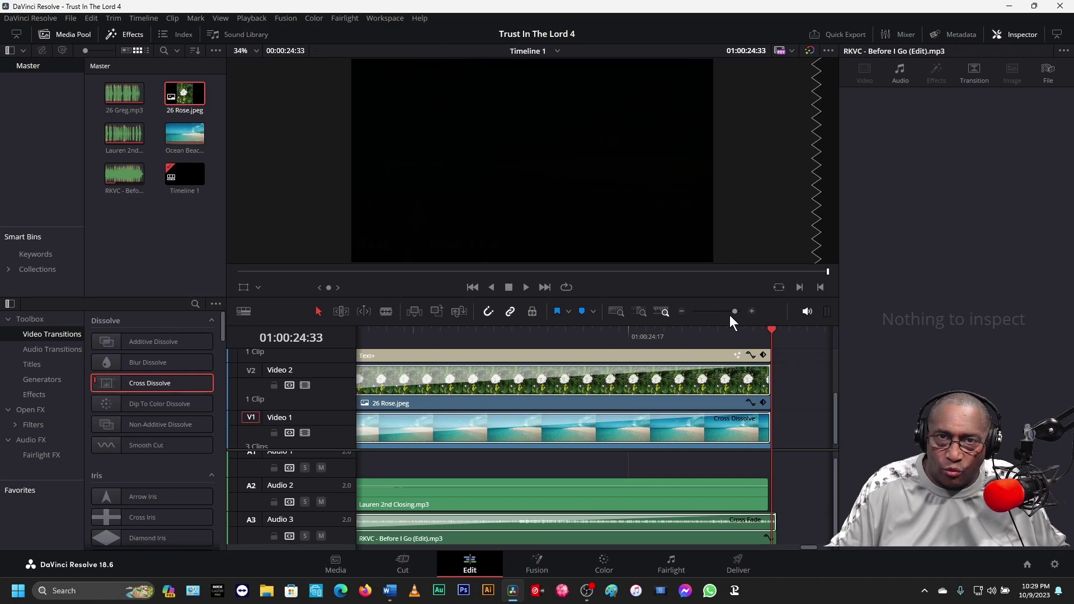
Step: Play back the ending to check the fades, then return to the timeline start
click(682, 311)
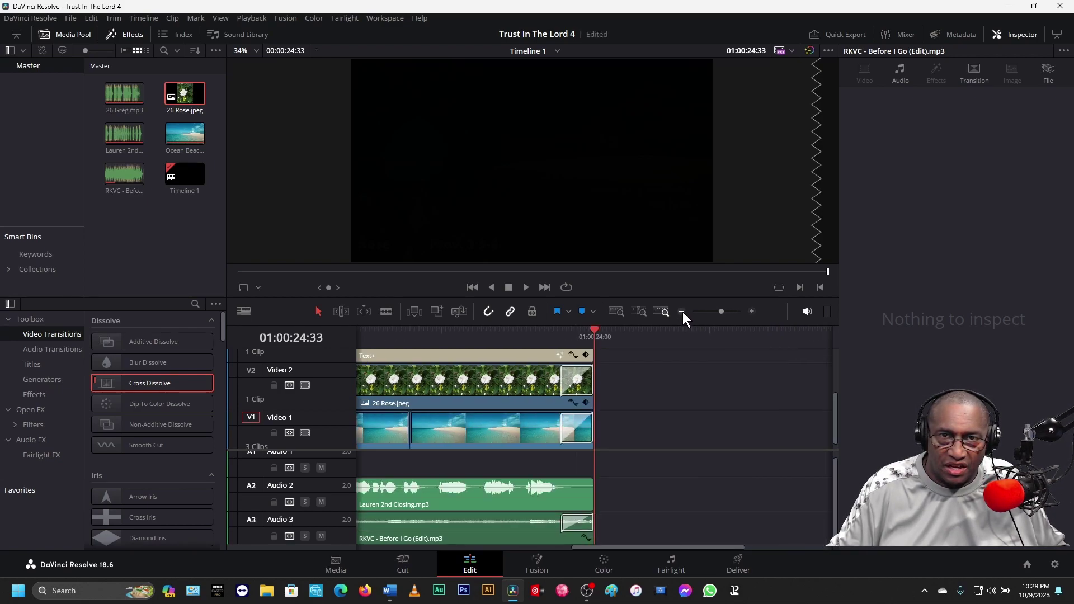
click(683, 311)
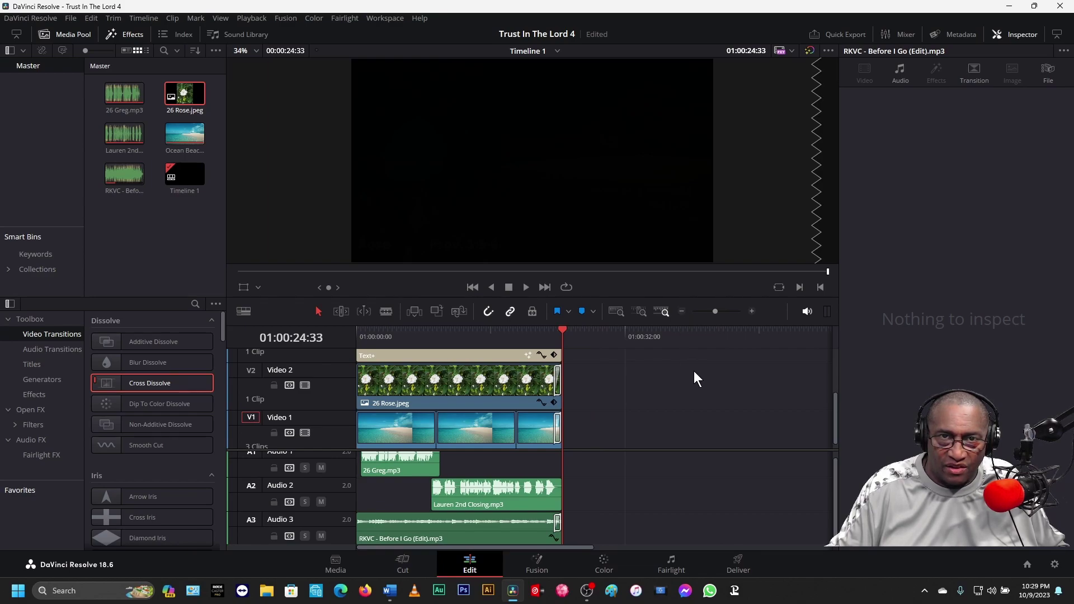
click(534, 330)
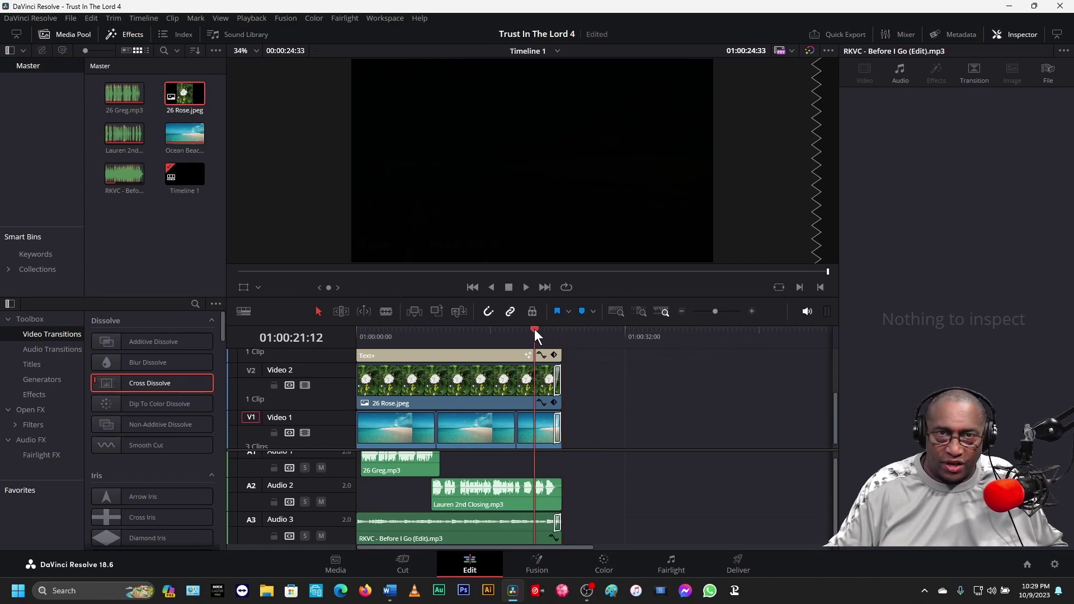
key(space)
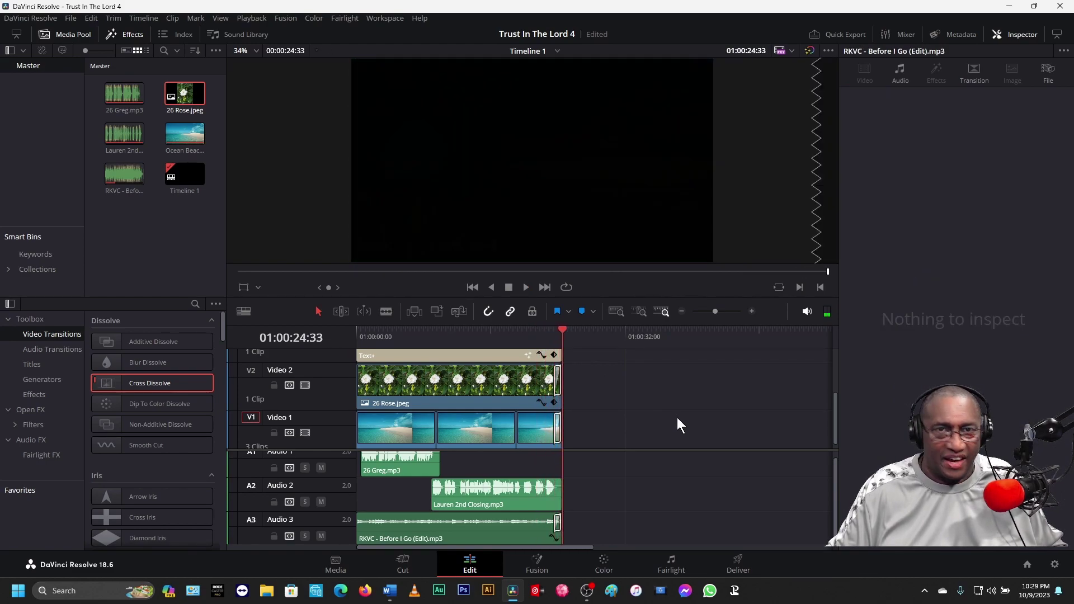
key(Home)
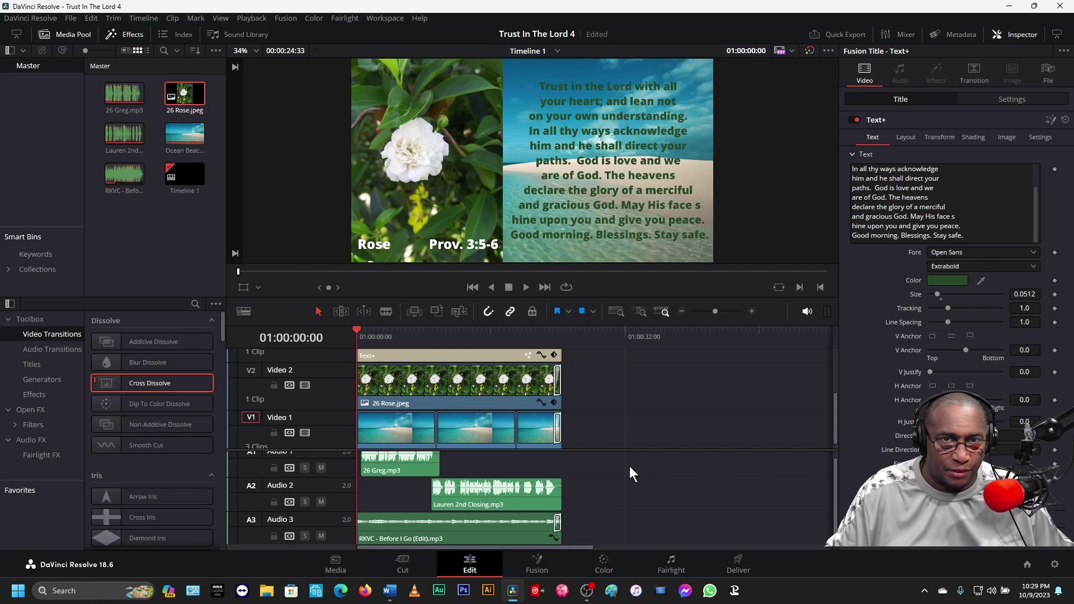
Step: Add Cross Dissolves to the starts of the V4 and V3 titles, rose image and ocean clips
drag(833, 420, 845, 341)
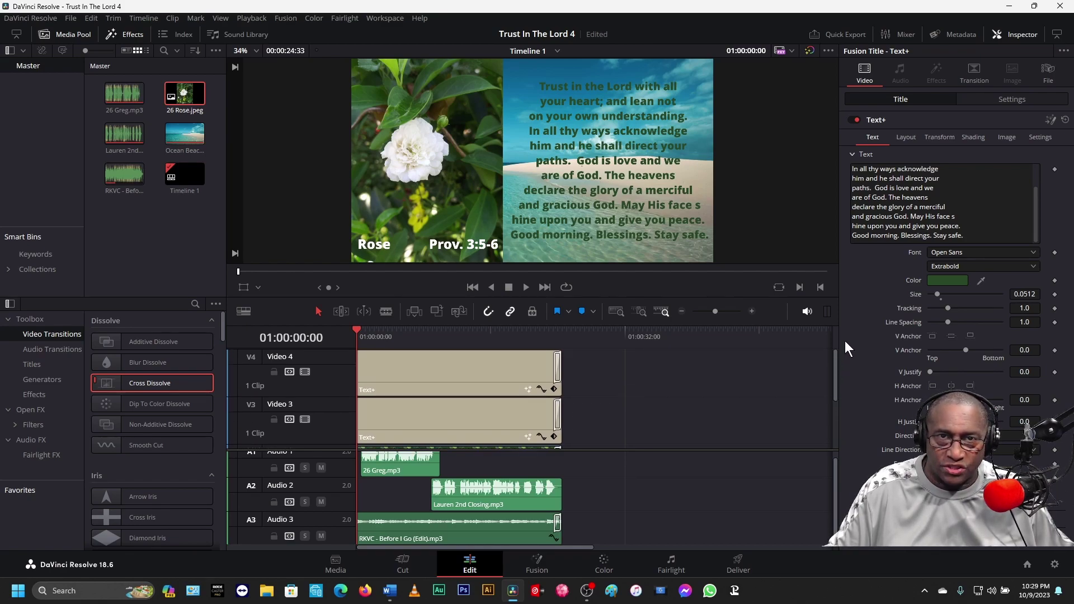
drag(144, 382, 364, 374)
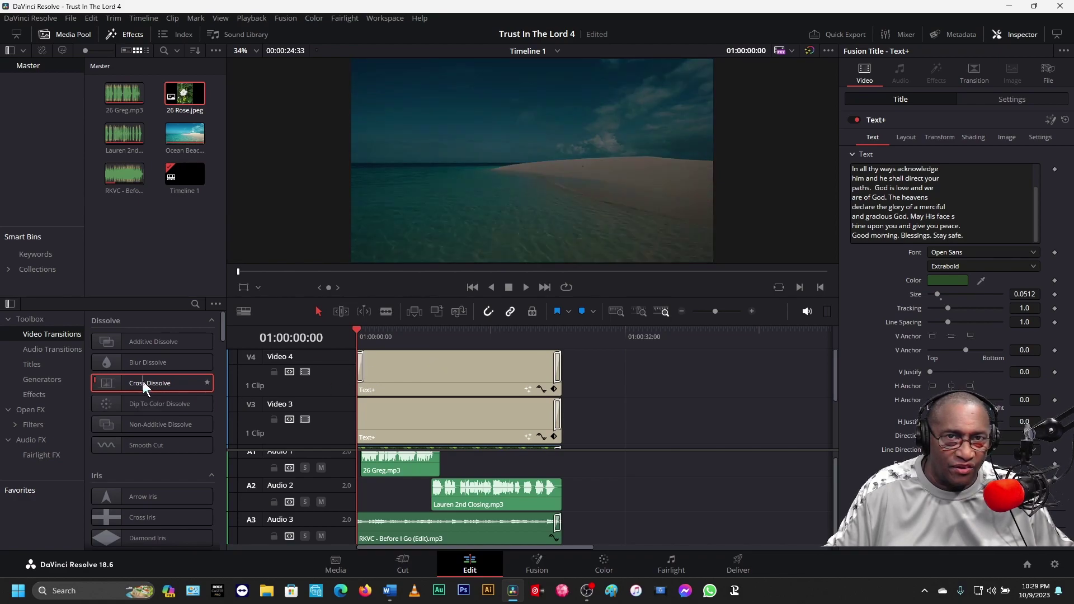
drag(142, 380, 367, 411)
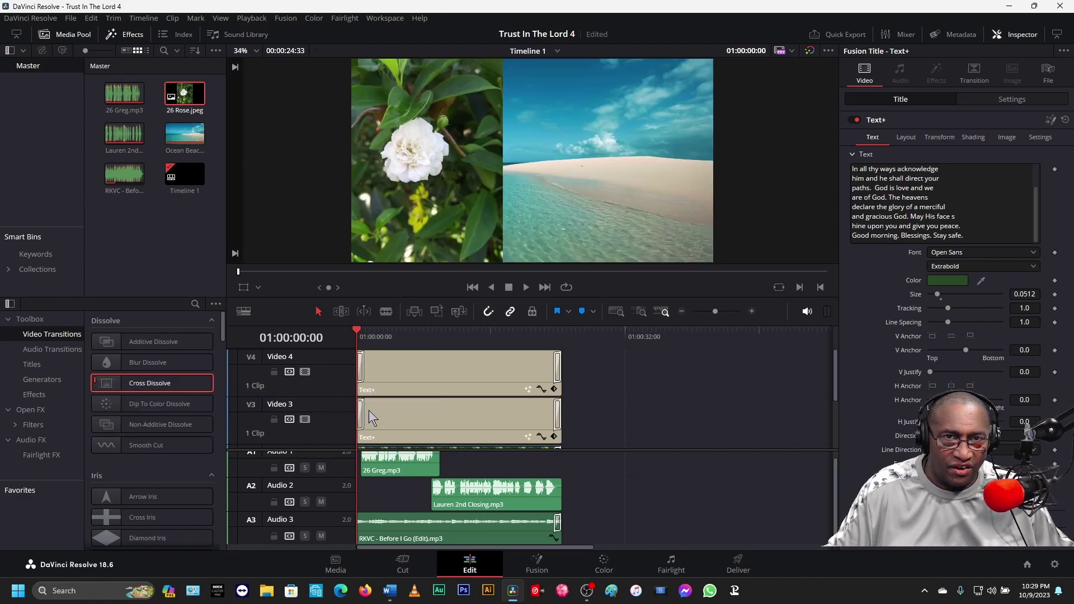
drag(833, 384, 838, 432)
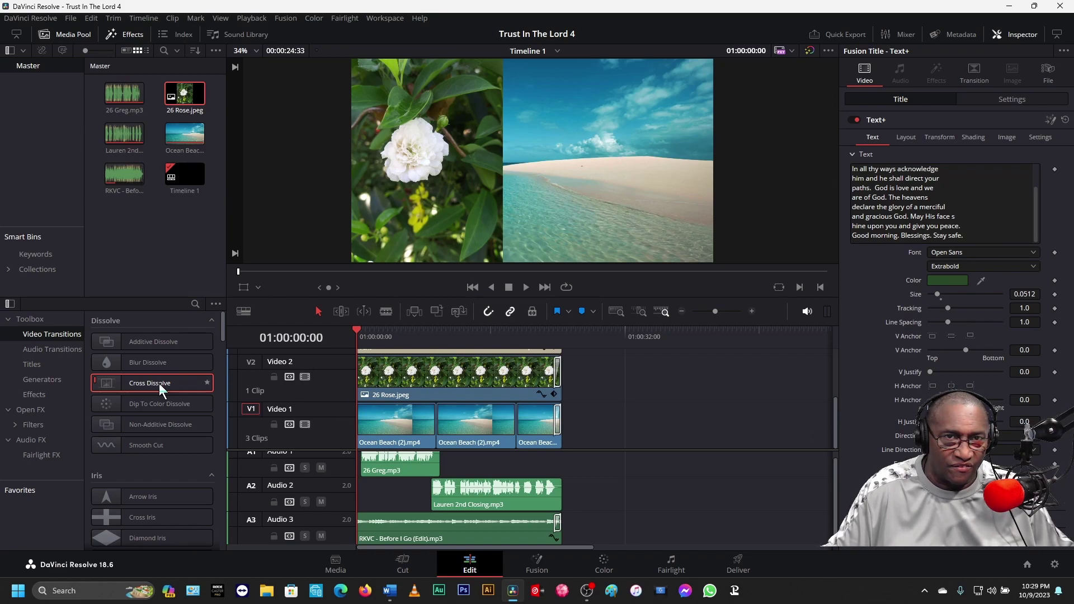
drag(159, 384, 366, 375)
drag(149, 383, 371, 425)
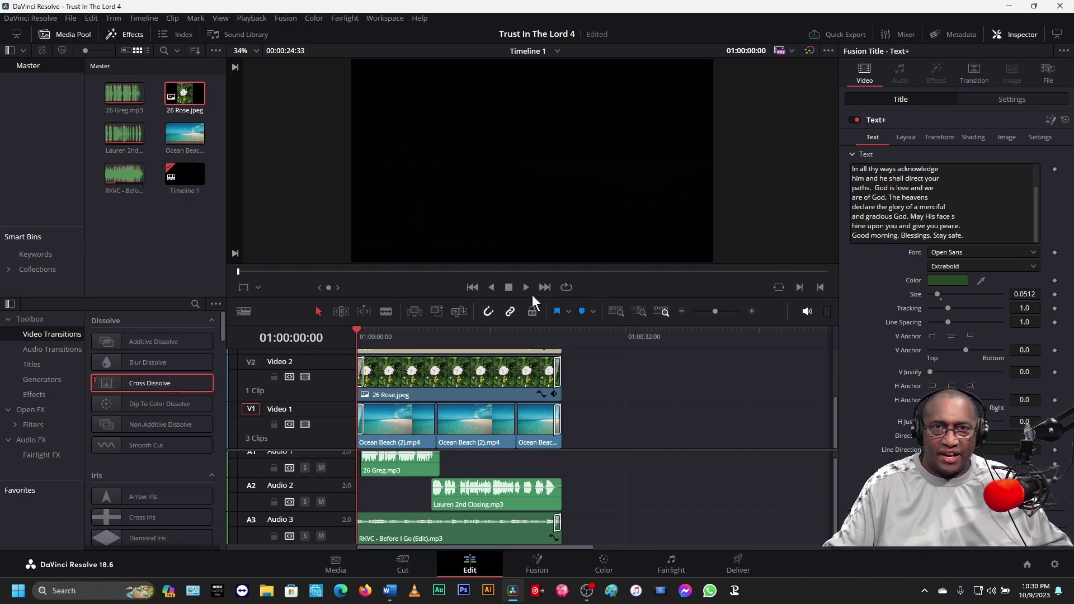
click(489, 329)
key(Home)
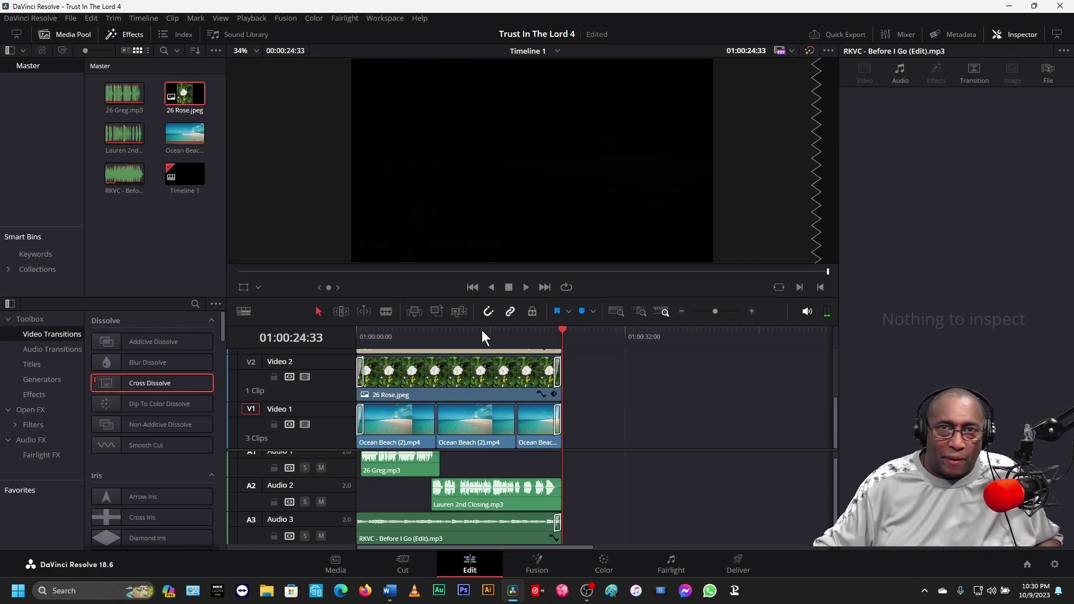
click(447, 330)
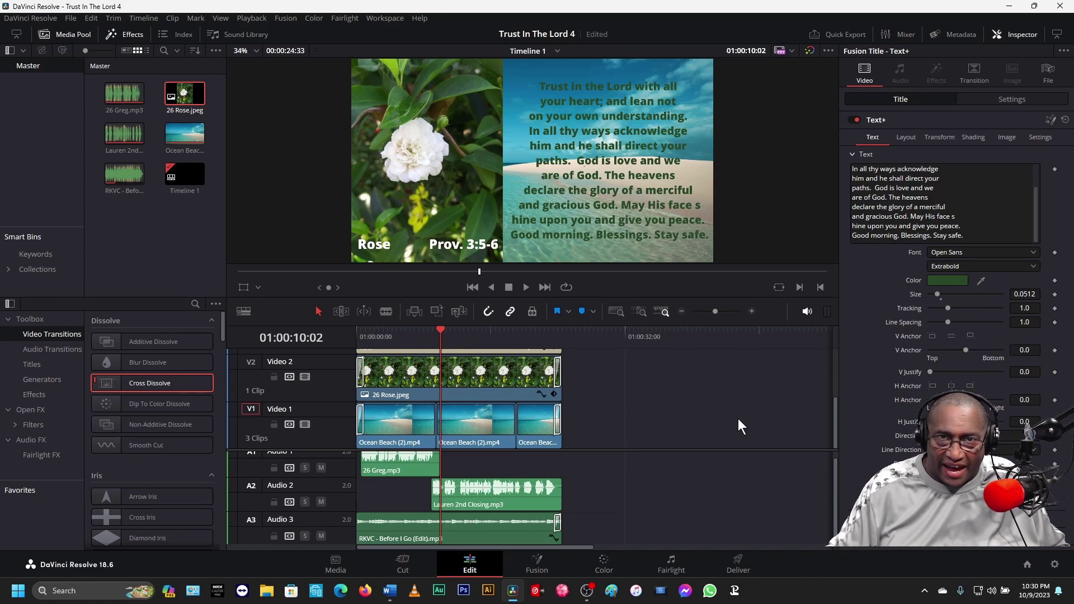
Step: Set the Rose / Prov. 3:5-6 caption size to 0.0394 and space Prov. 3:5-6 further right
drag(835, 422, 842, 334)
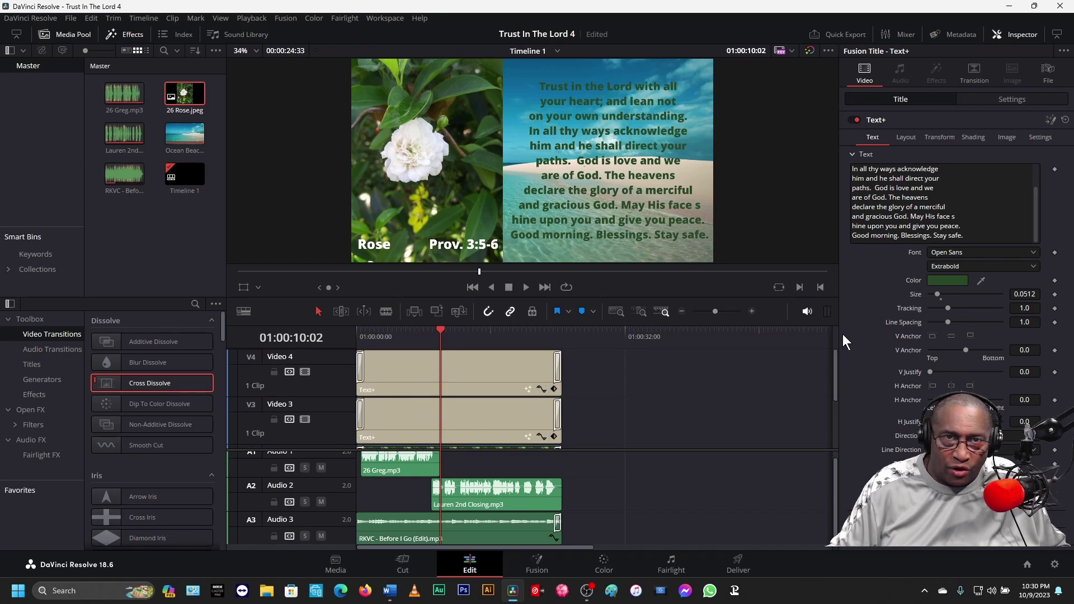
click(468, 421)
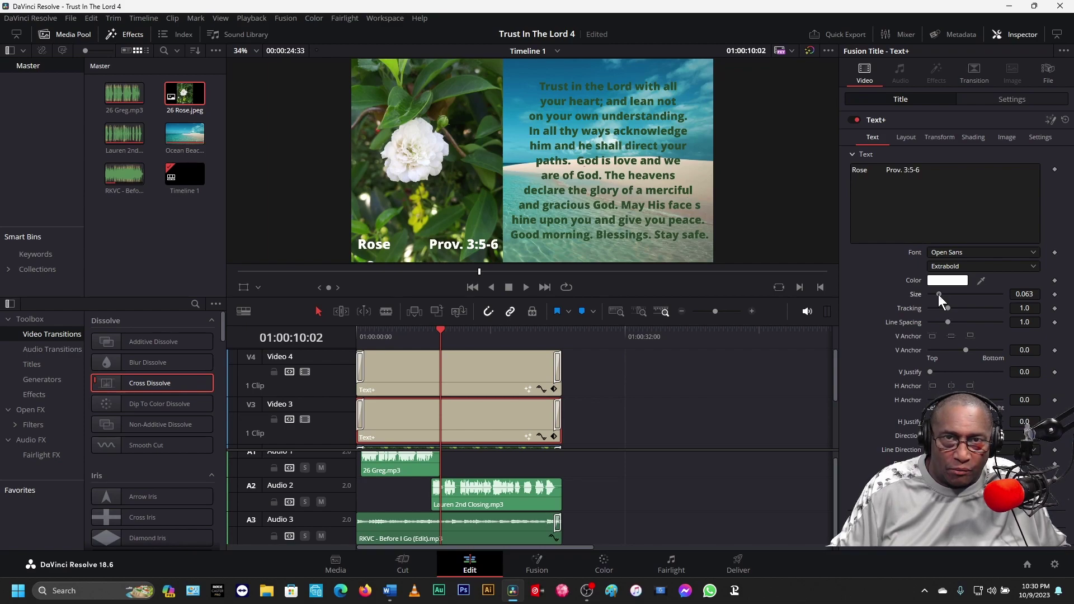
drag(938, 294, 934, 297)
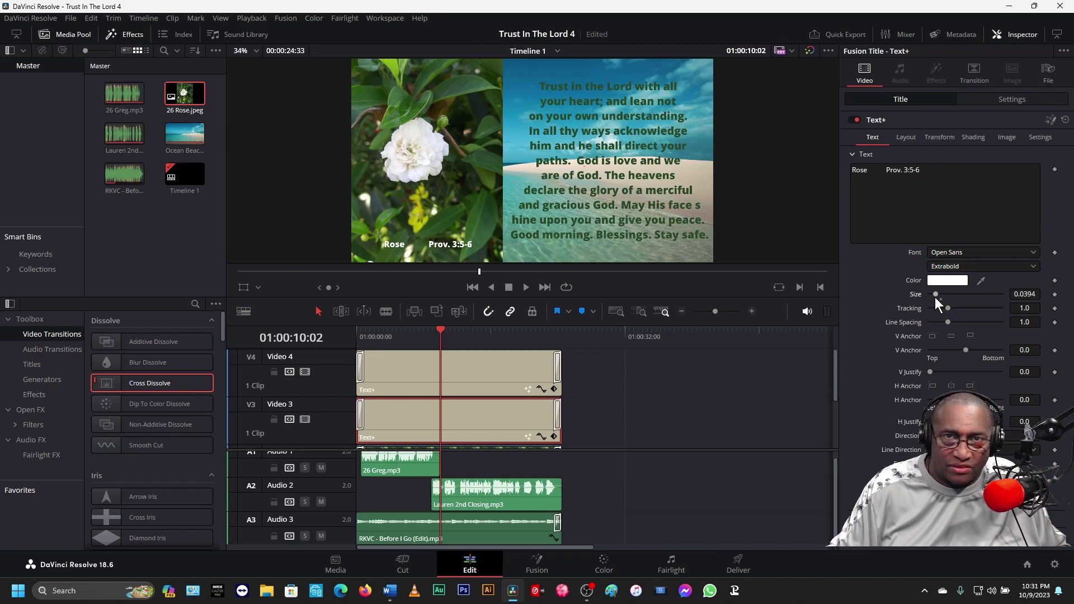
click(878, 174)
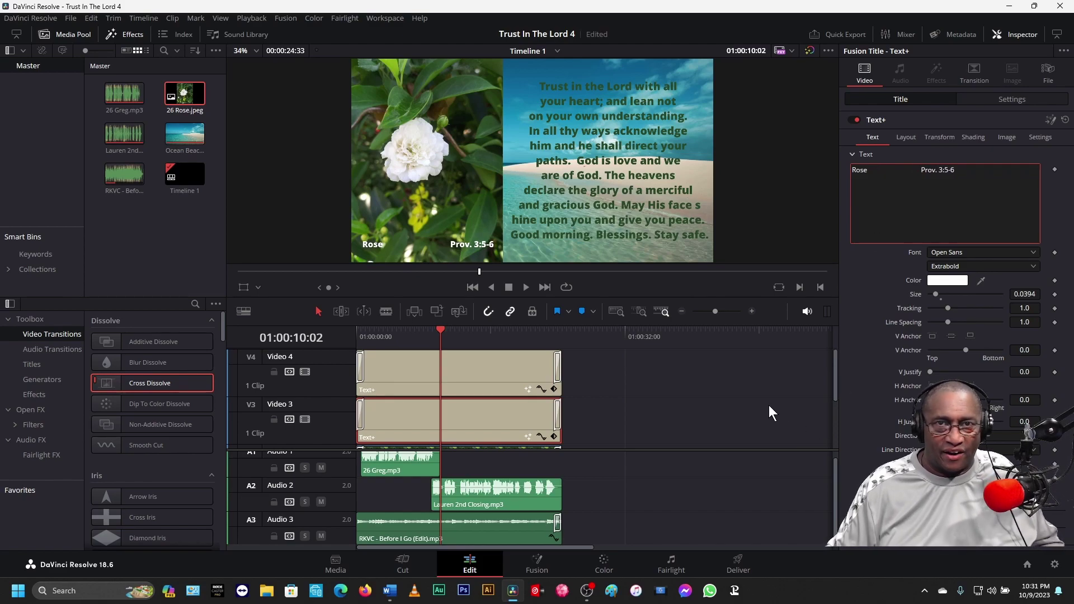
drag(441, 330, 346, 335)
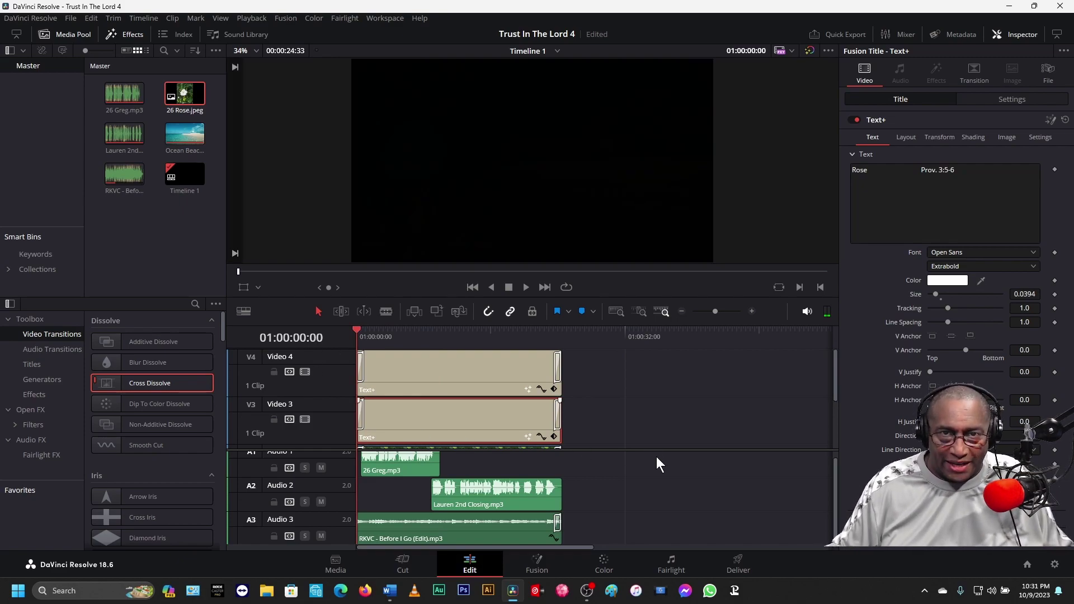
Step: Name the render output 'Trust In The Lord' on the Deliver page
click(738, 569)
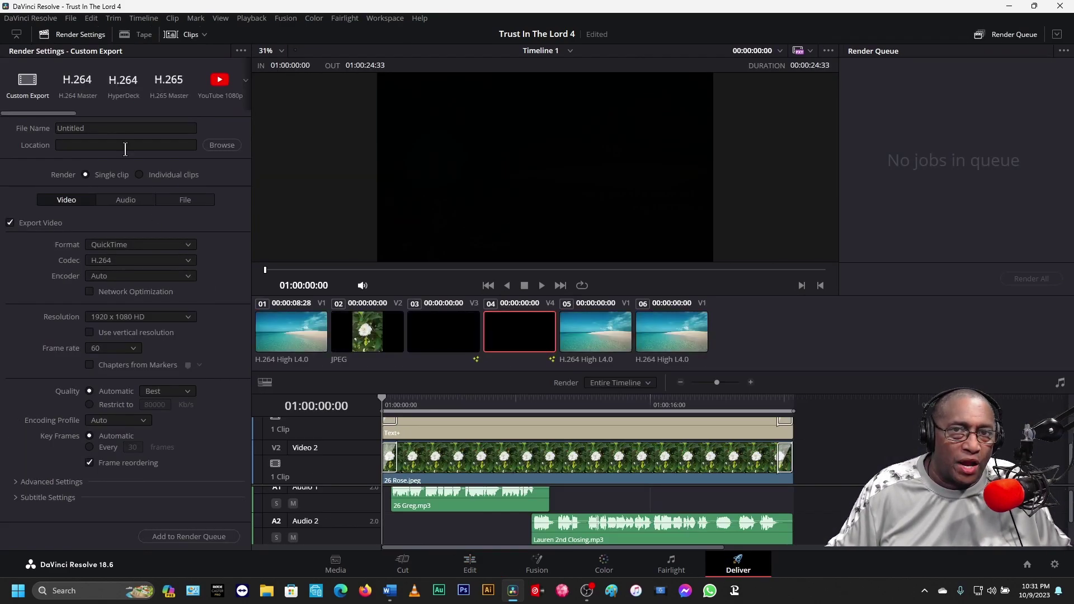
click(100, 127)
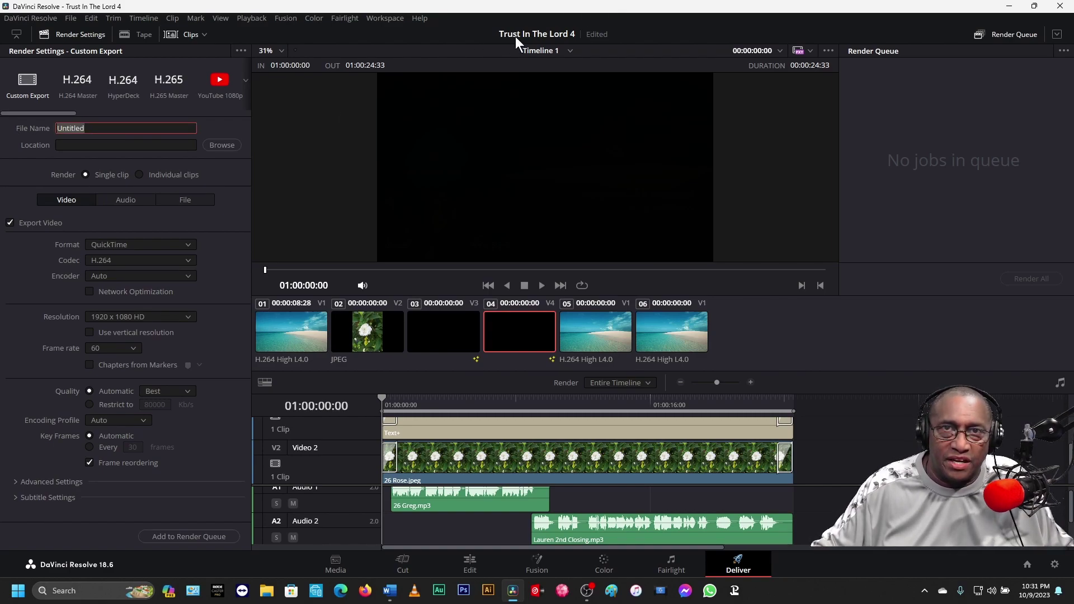
text(Trust In The Lord)
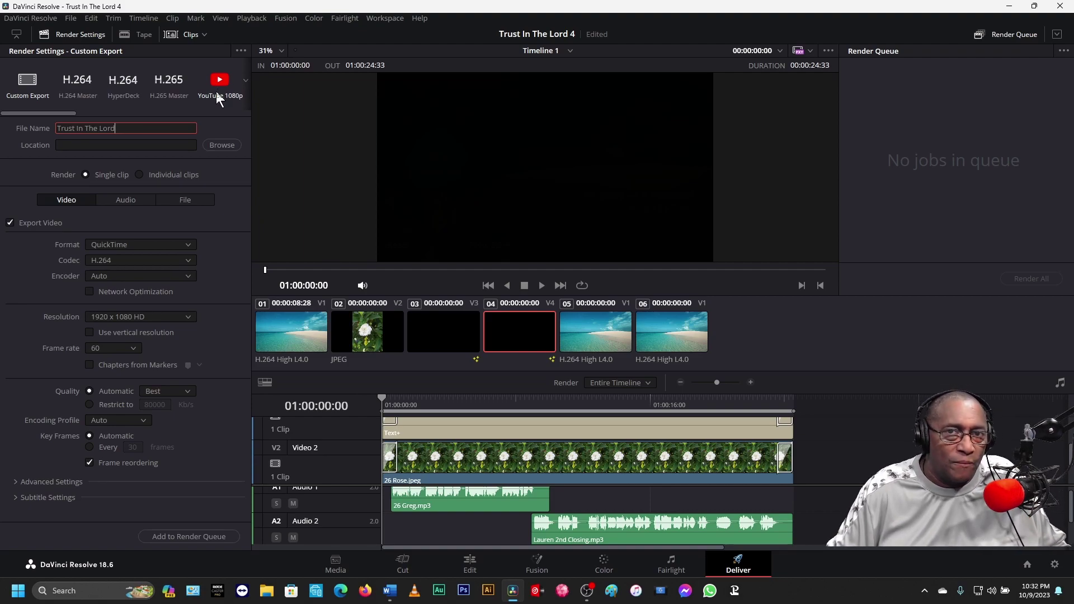
Step: Set the output format to MP4 and browse for the save location
click(126, 244)
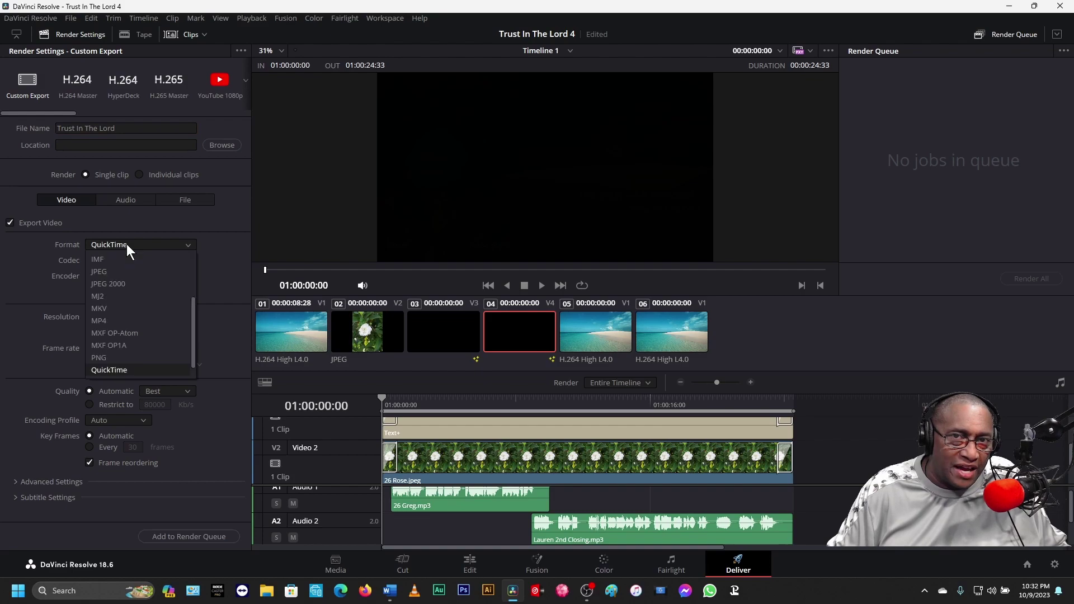
click(103, 321)
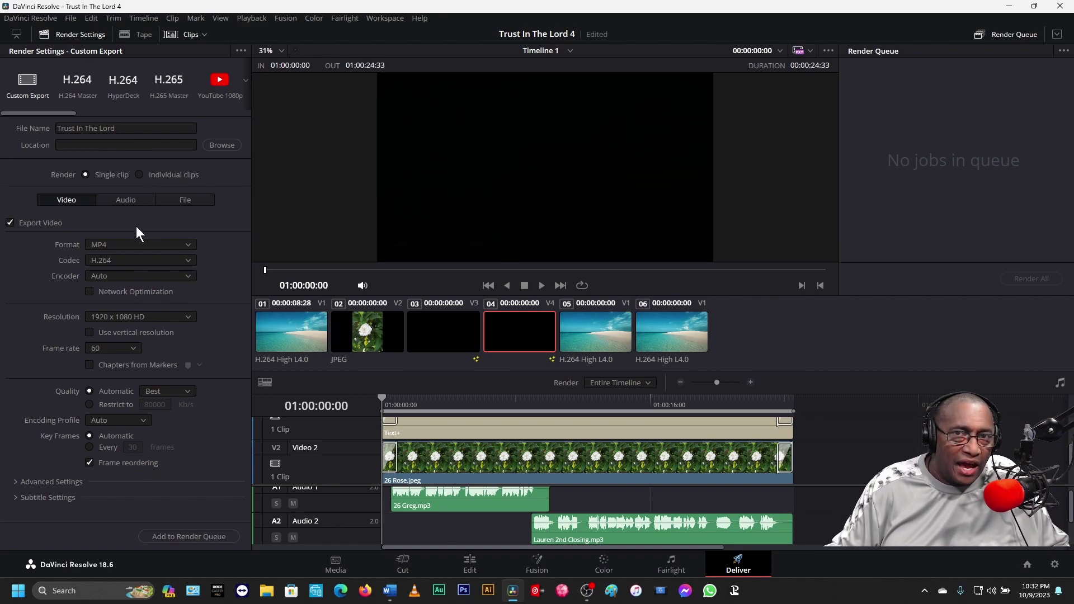
click(187, 537)
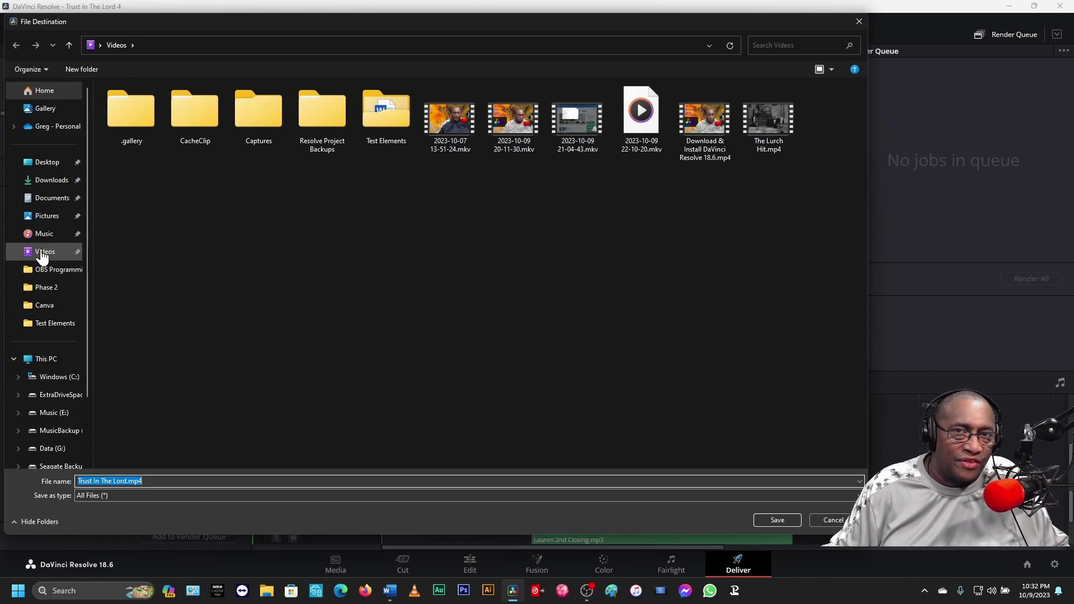
Step: Save to Videos, render Trust In The Lord.mp4, and close DaVinci Resolve
click(42, 253)
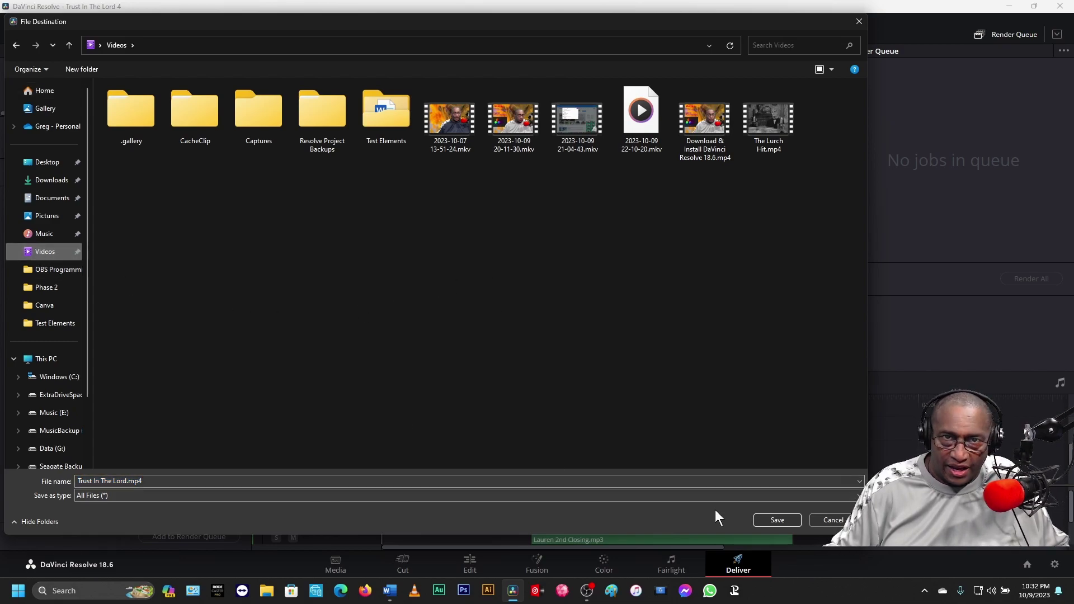
click(770, 519)
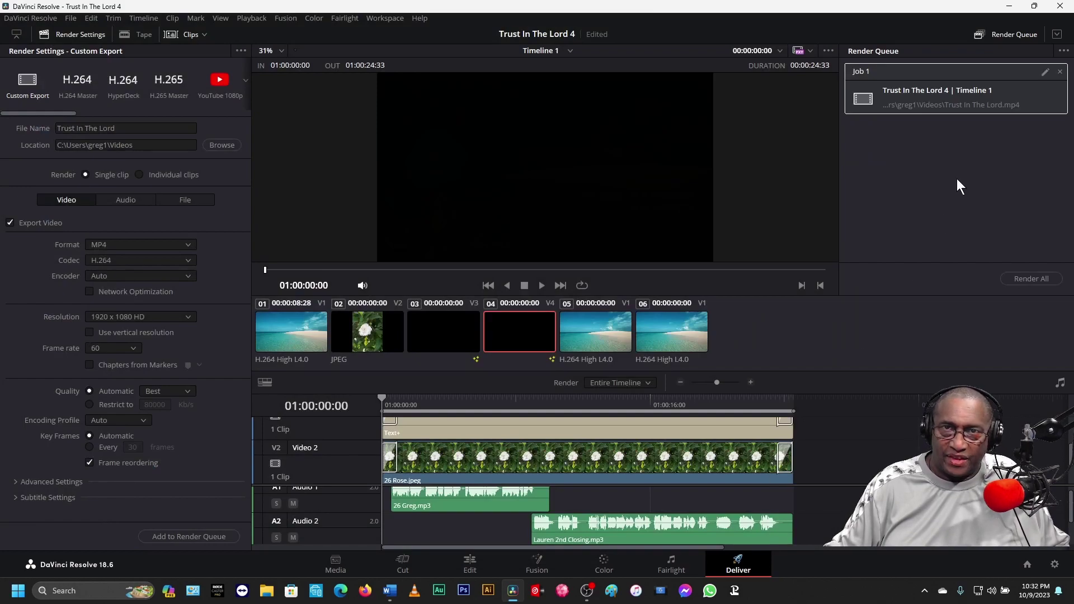
click(1031, 279)
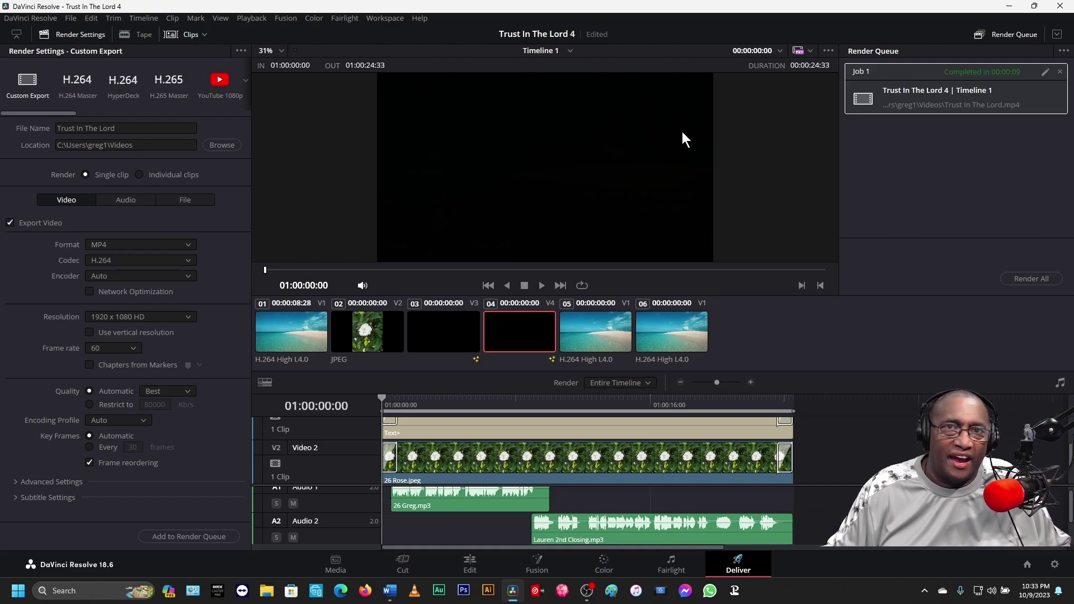
click(1060, 6)
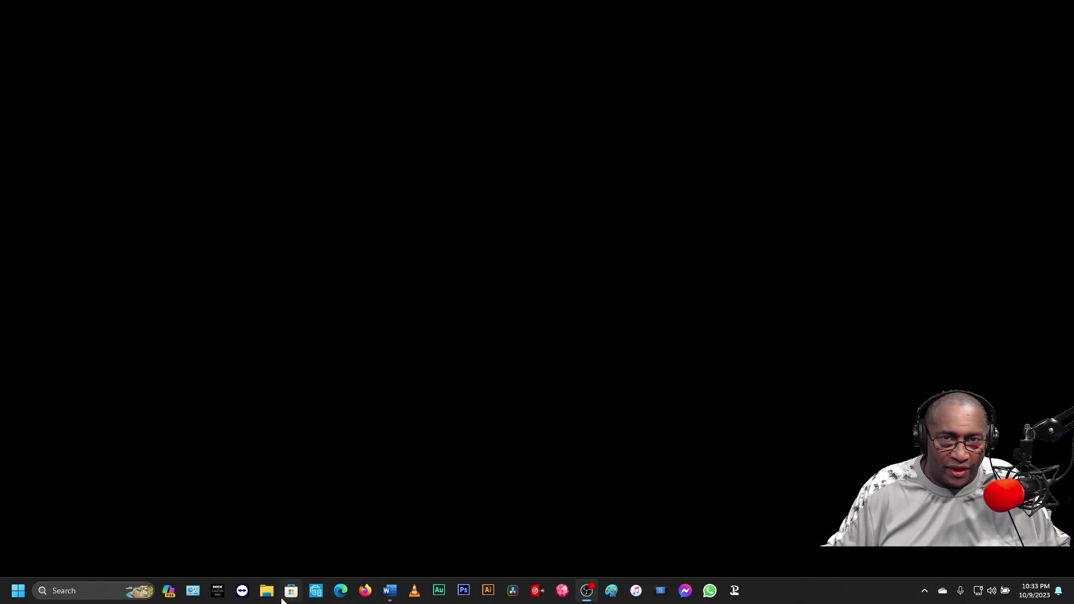
Step: Watch Trust In The Lord.mp4 from the Videos folder in a maximized Media Player
click(265, 591)
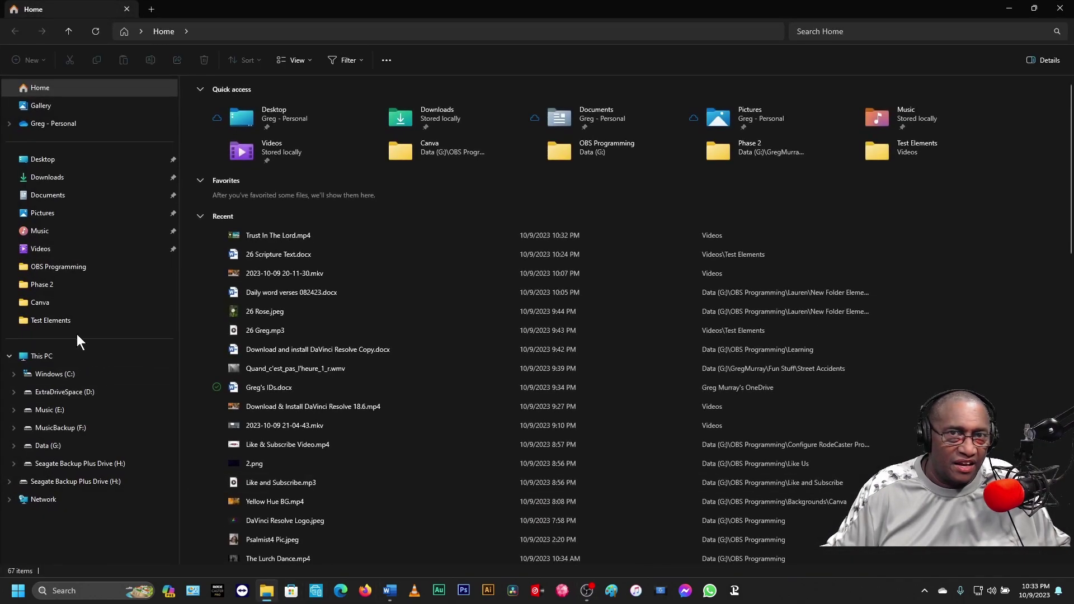
click(44, 250)
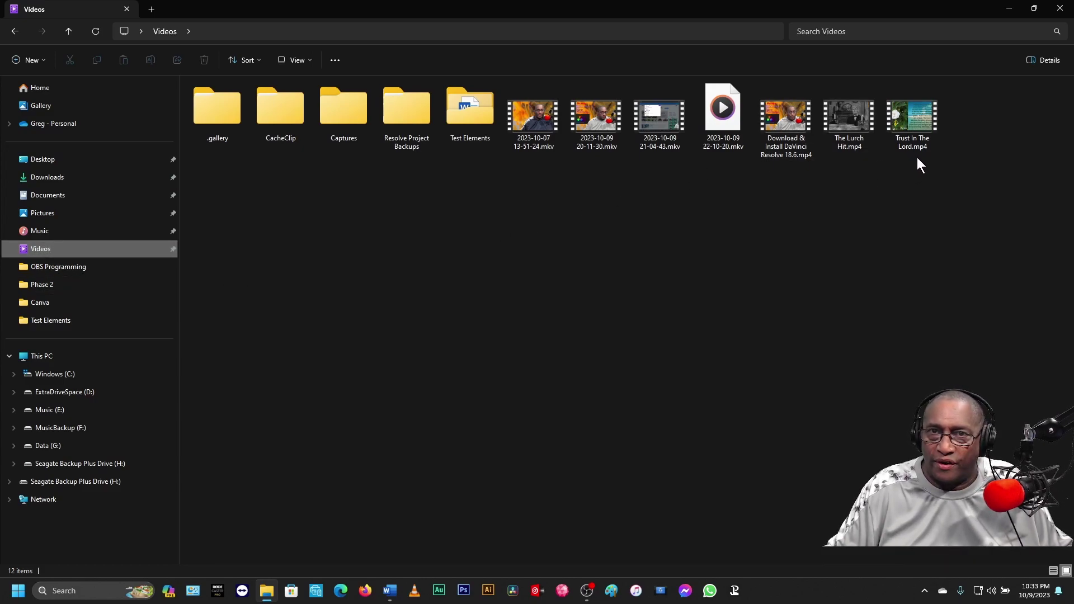
double_click(910, 124)
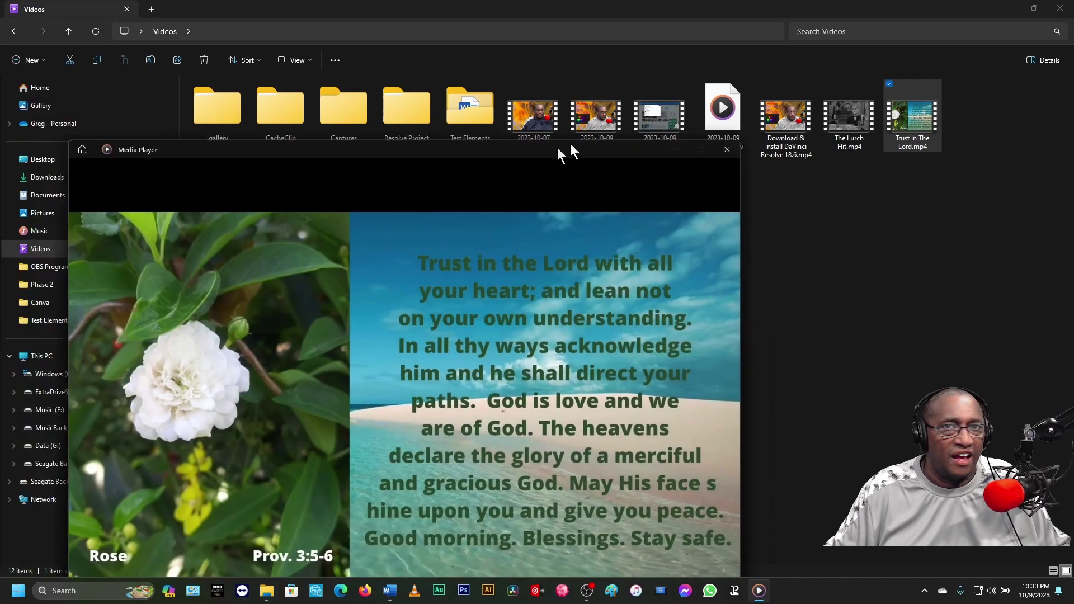
click(700, 149)
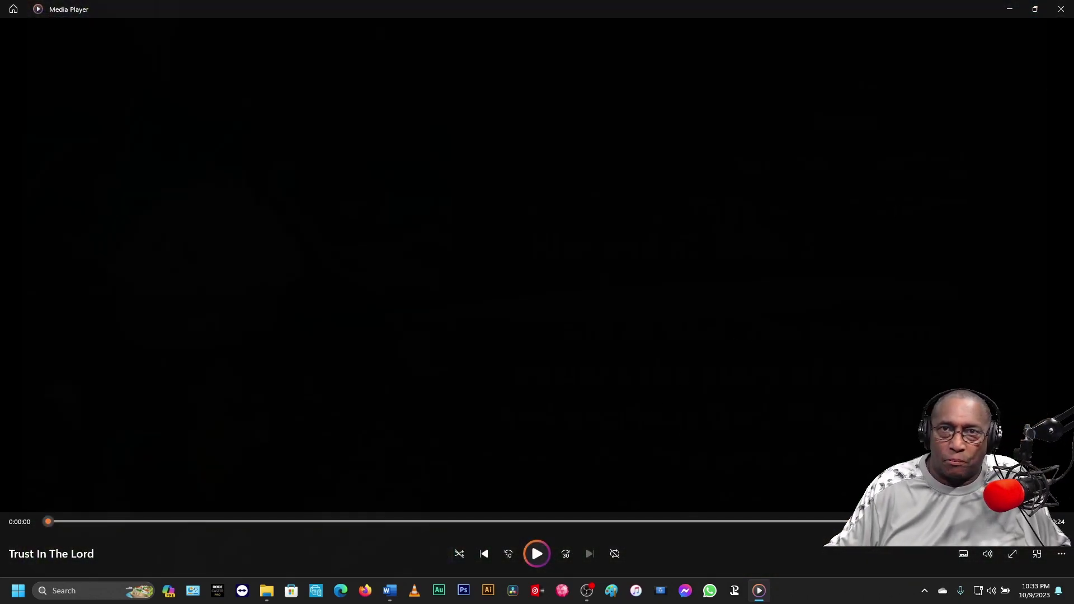
click(1061, 14)
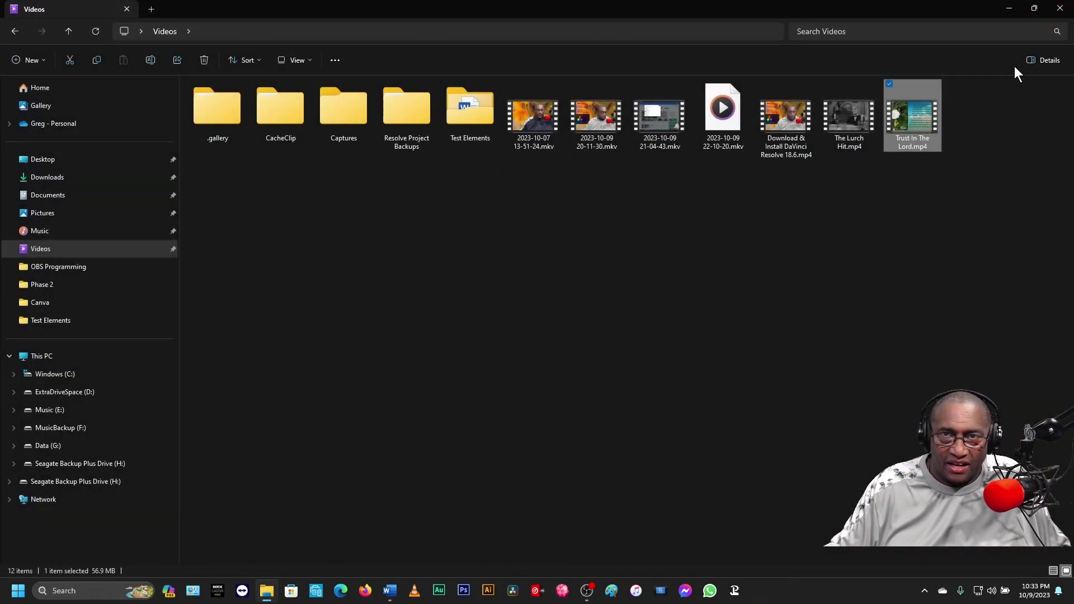
Step: Reopen the Trust In The Lord 4 project and switch to its Edit page
click(512, 596)
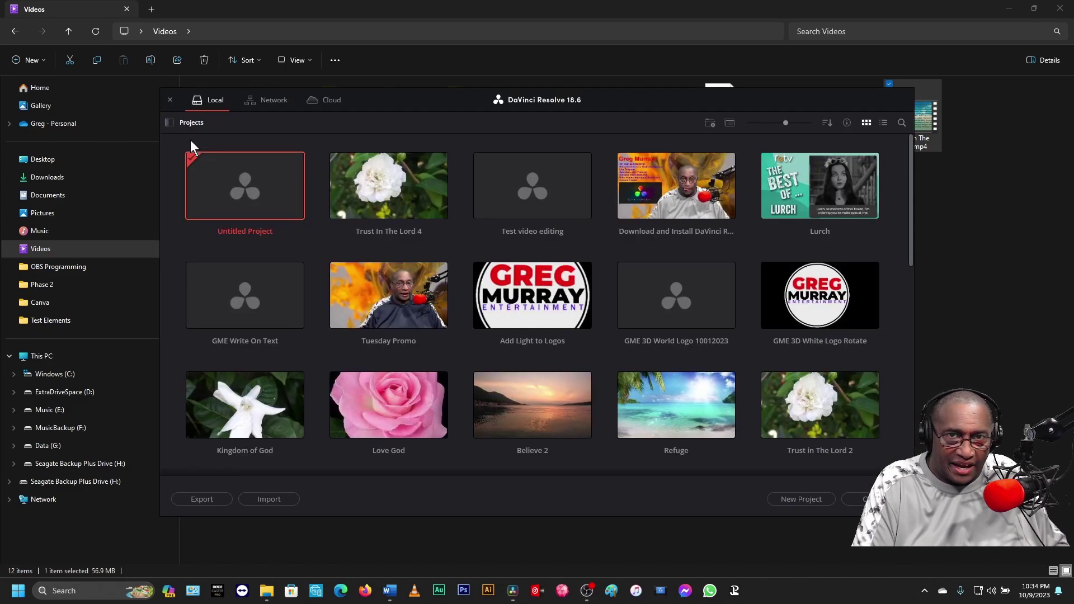
double_click(386, 187)
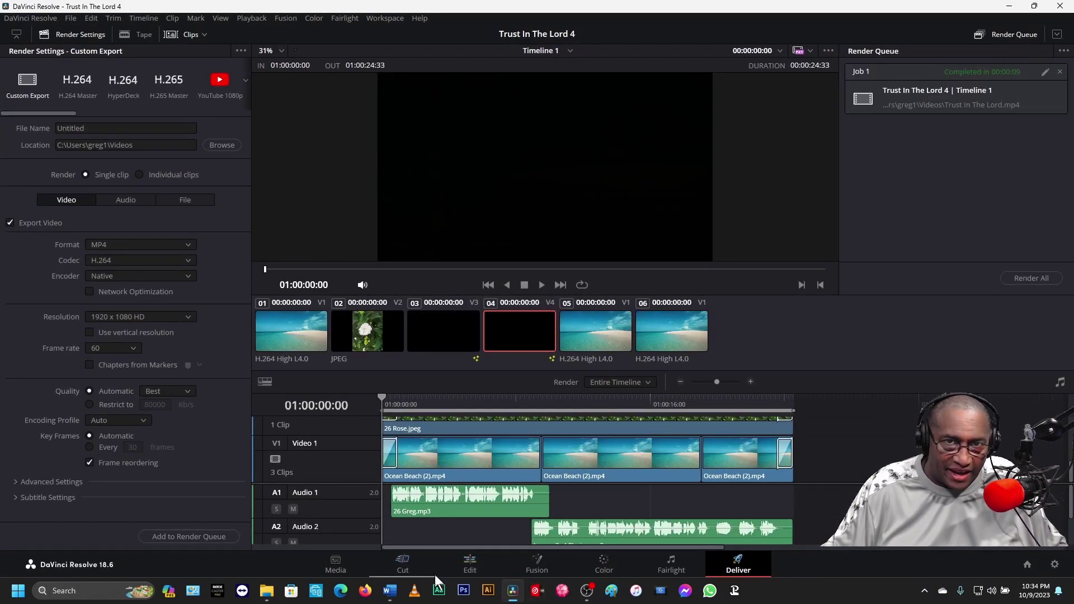
click(473, 562)
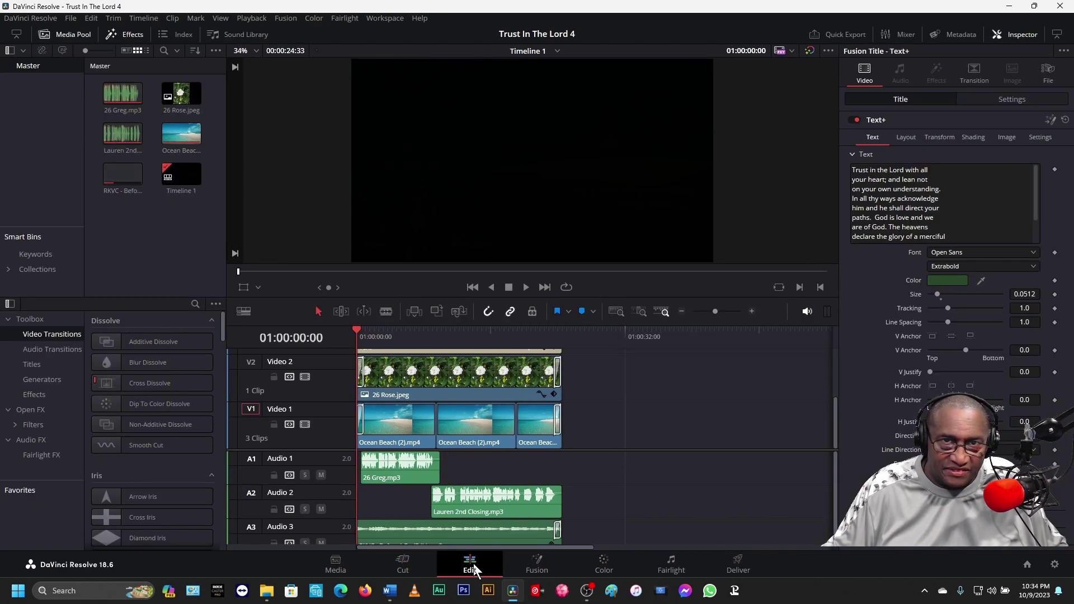
Step: Join the split word so the verse line reads 'shine upon you and give you peace.'
drag(836, 425, 845, 341)
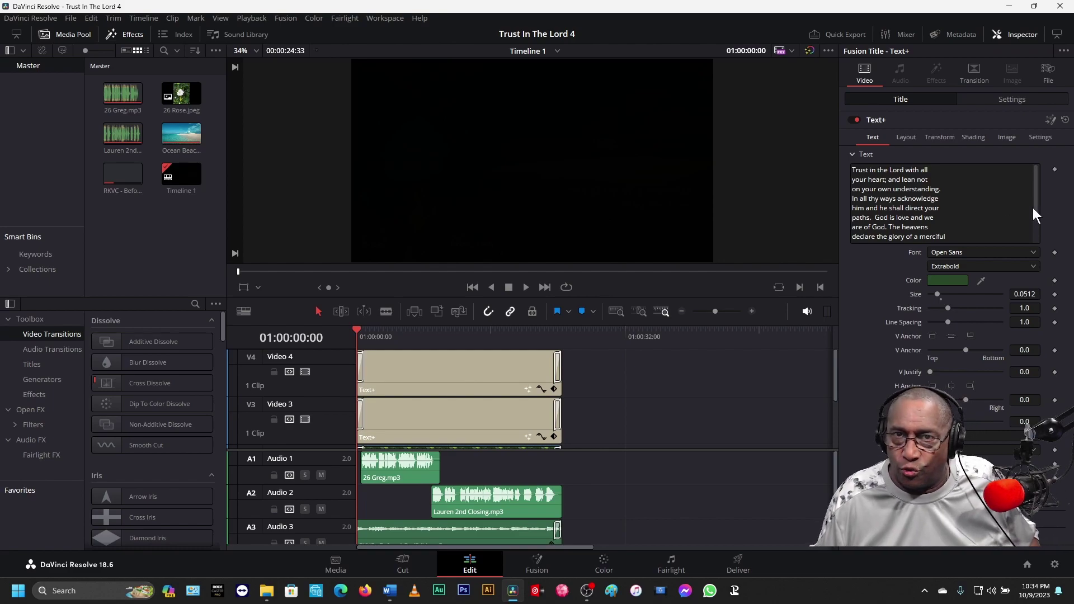
scroll(1038, 219, down, 1)
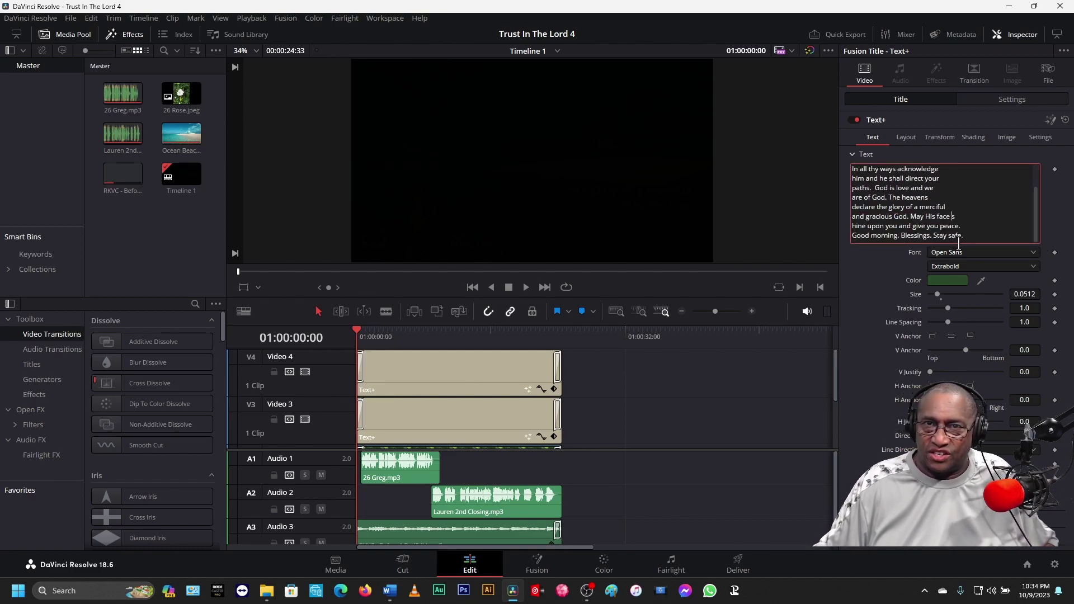
key(Return)
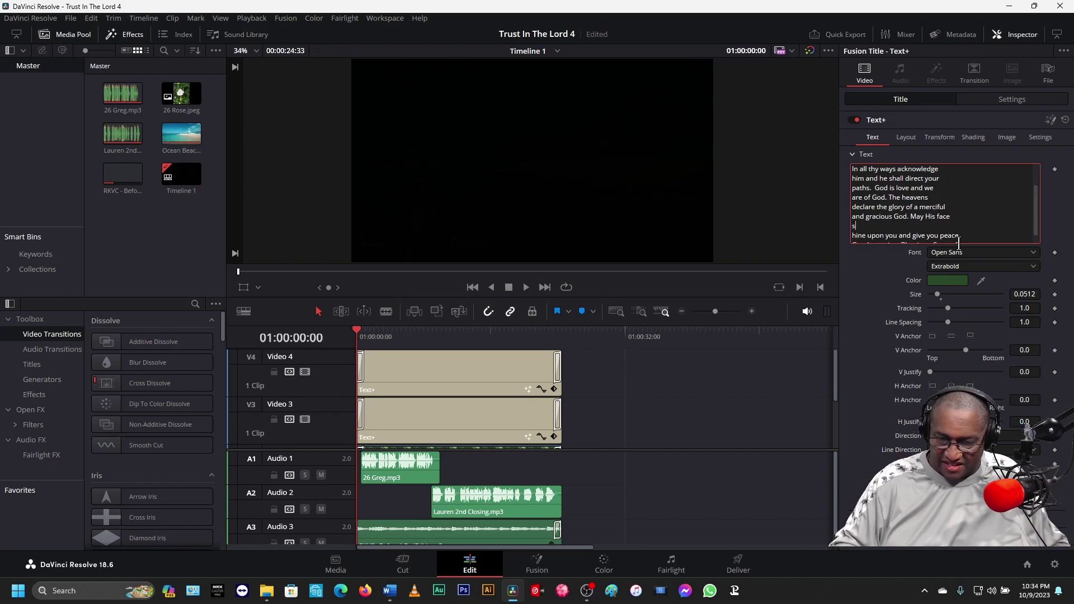
key(BackSpace)
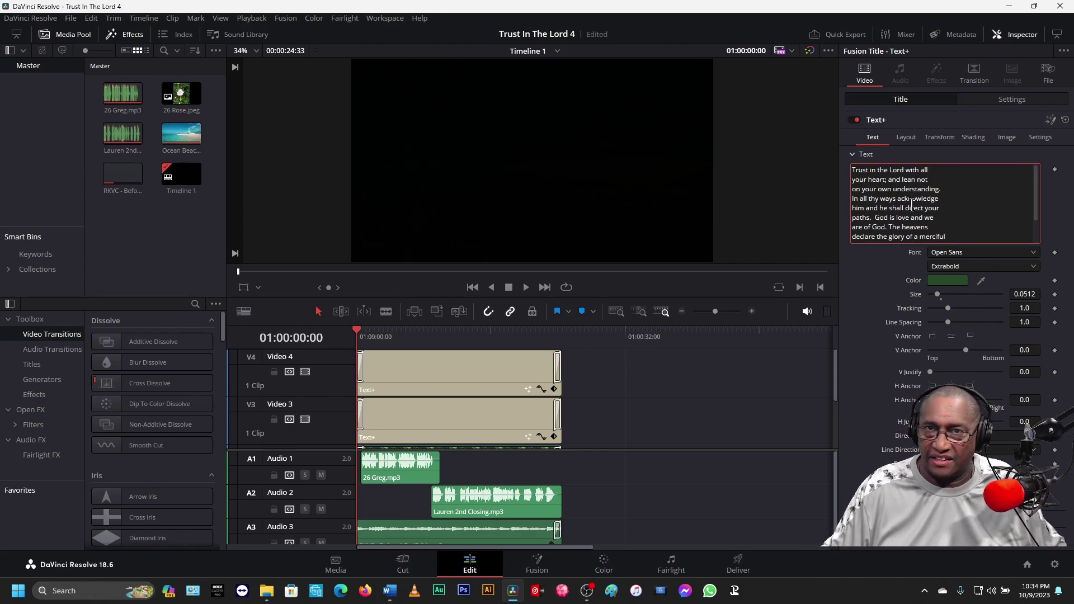
click(743, 568)
Step: Name the output 'Trust In The Lord 2', queue it, and render it to Videos
click(70, 128)
text(T)
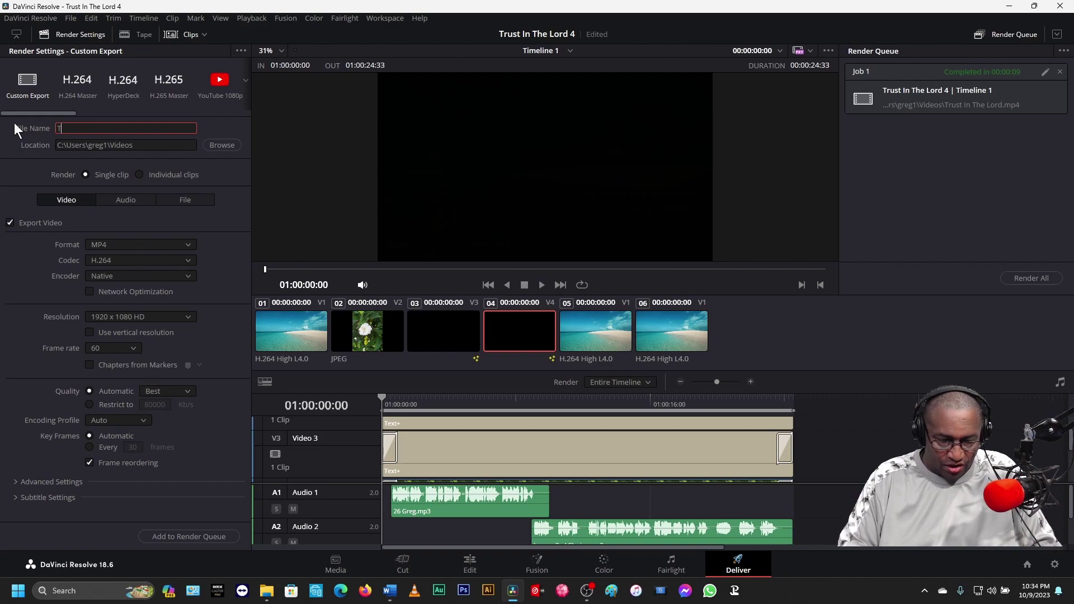
text(rust In The Lord)
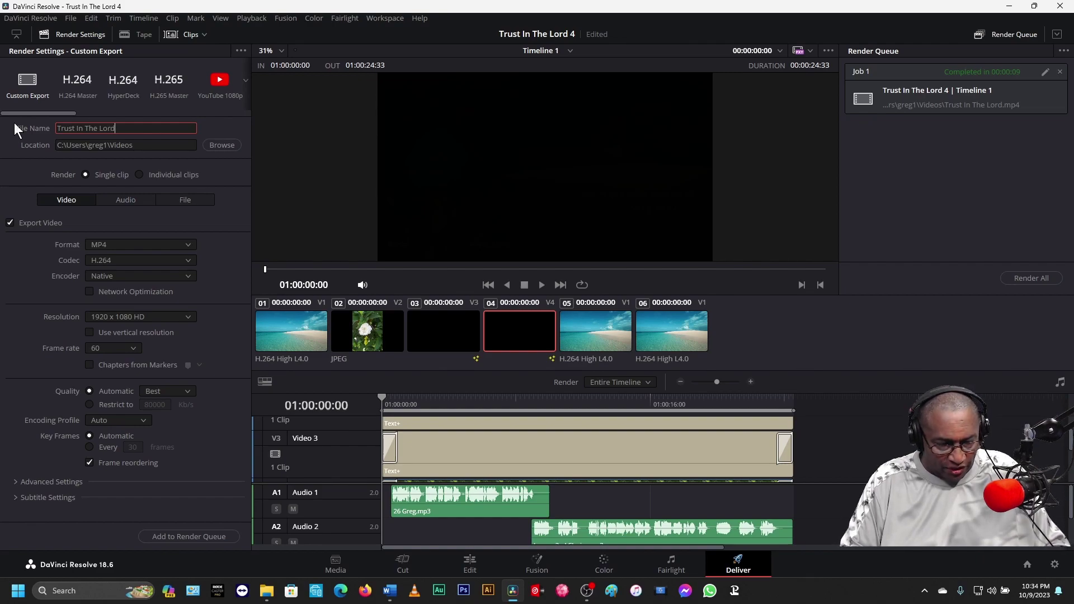
text( 2)
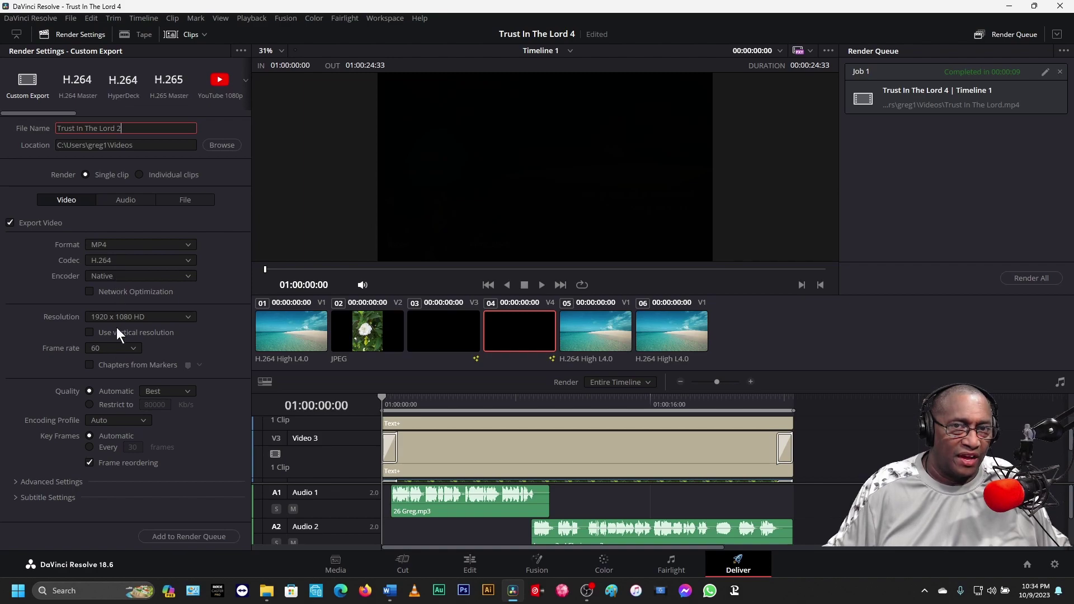
click(184, 536)
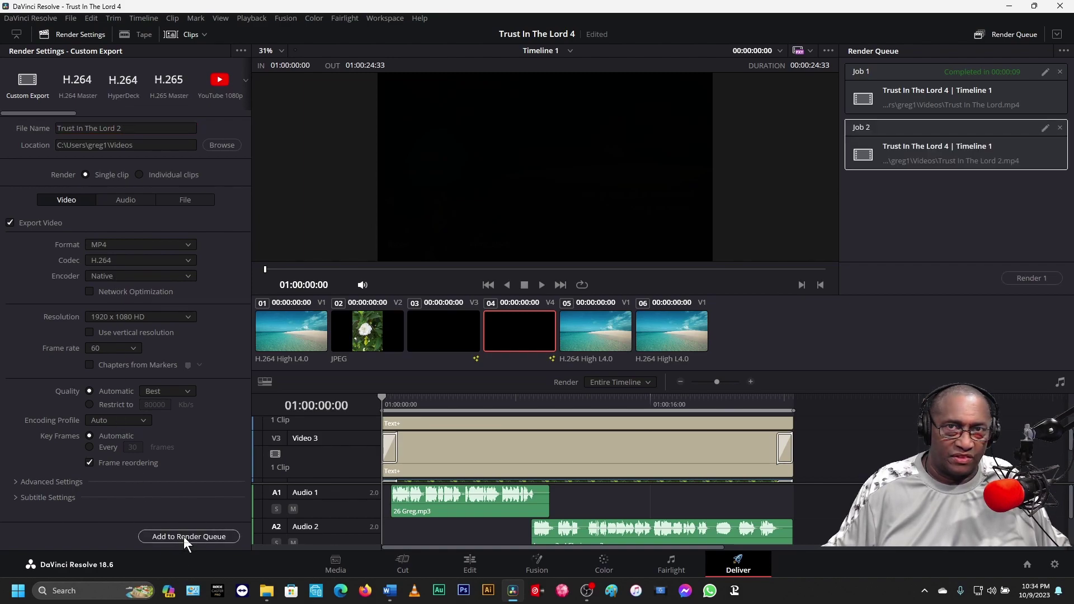
click(1018, 279)
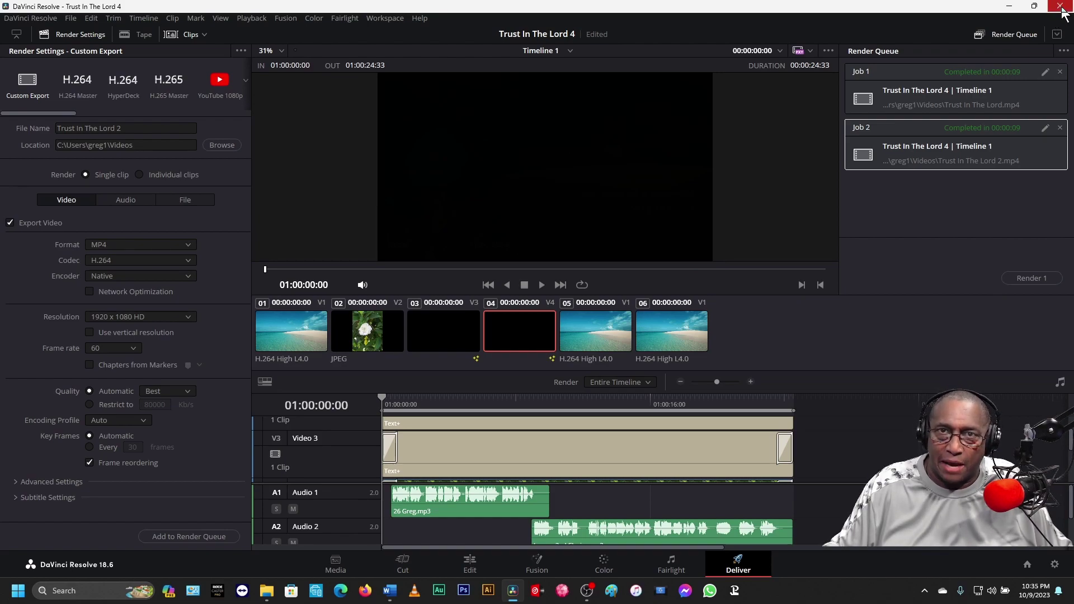
Step: Play Trust In The Lord 2.mp4 from the Videos folder in Media Player
key(alt+Tab)
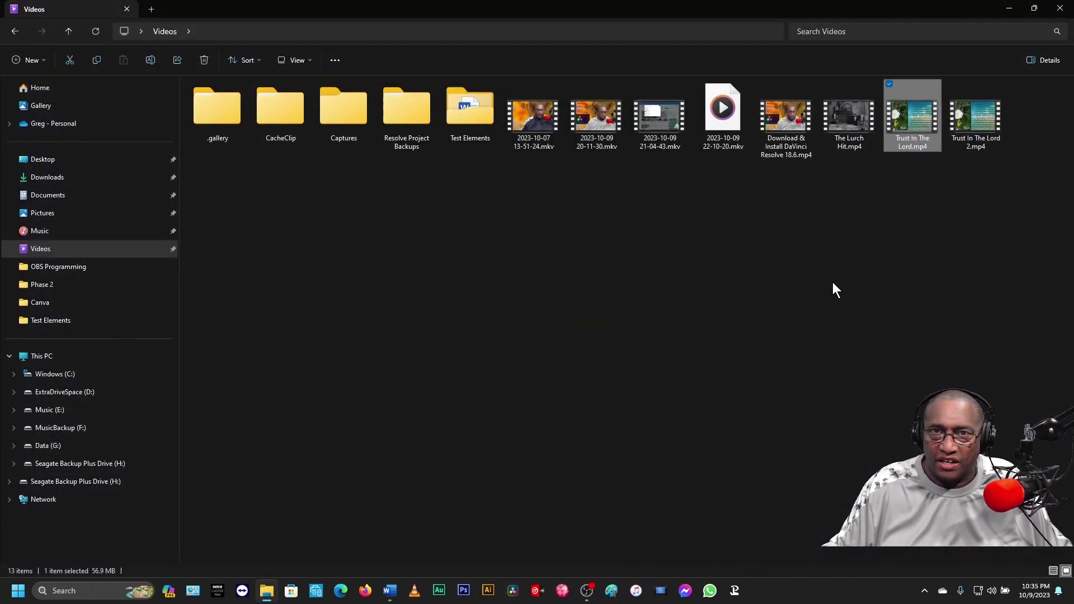
double_click(968, 120)
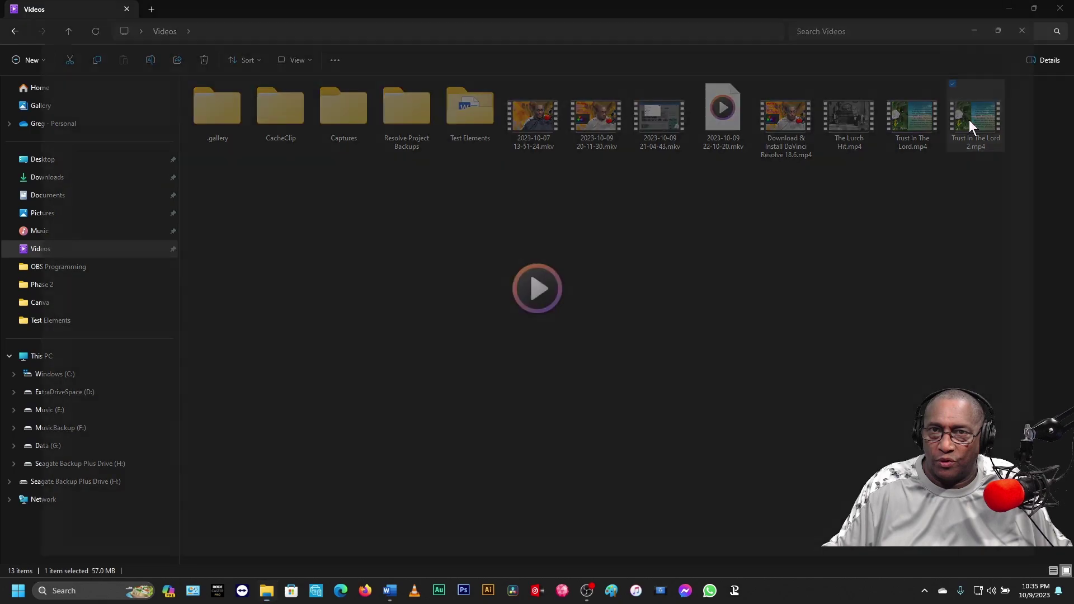